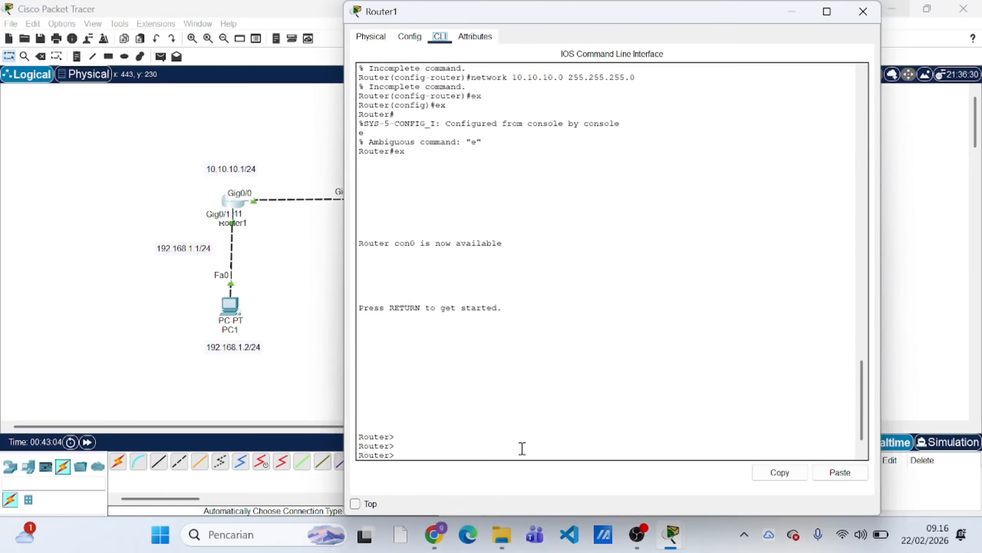
Step: Enter privileged mode and then global configuration mode on Router1 with en and conf t
click(504, 451)
key(Return)
key(Return)
key(Return)
text(en)
key(Return)
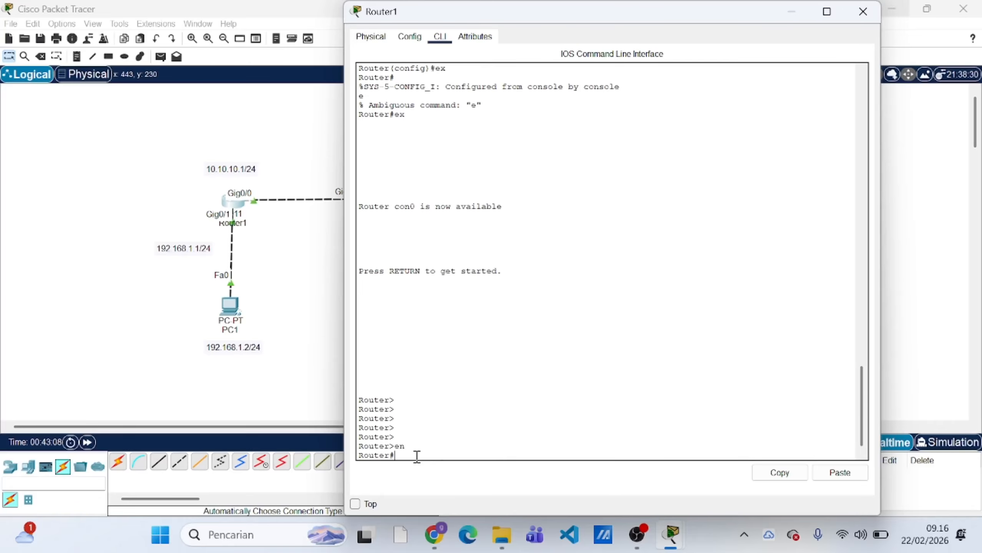
text(conf t)
key(Return)
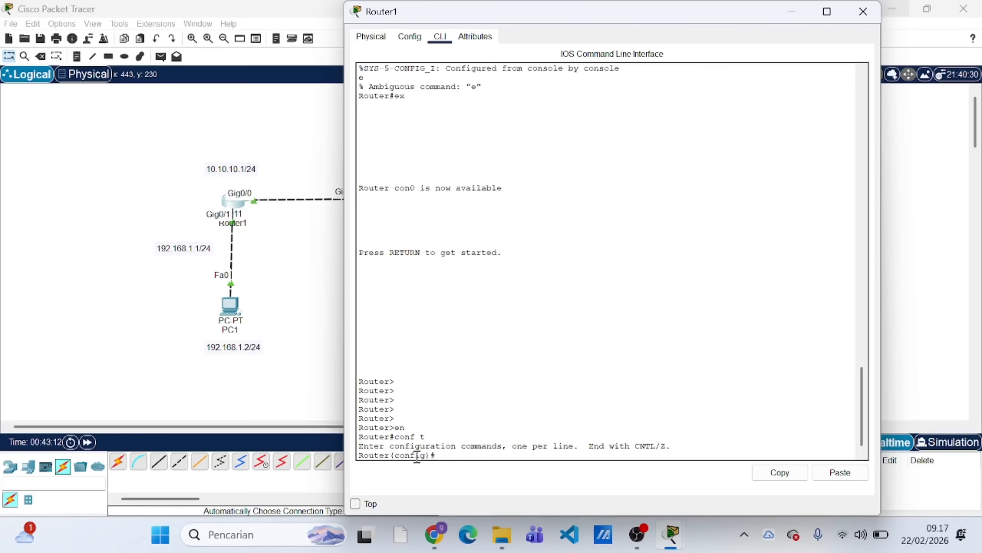
Step: Query the available OSPF process IDs on Router1, then start OSPF routing with process ID 1
text(router ospf ?)
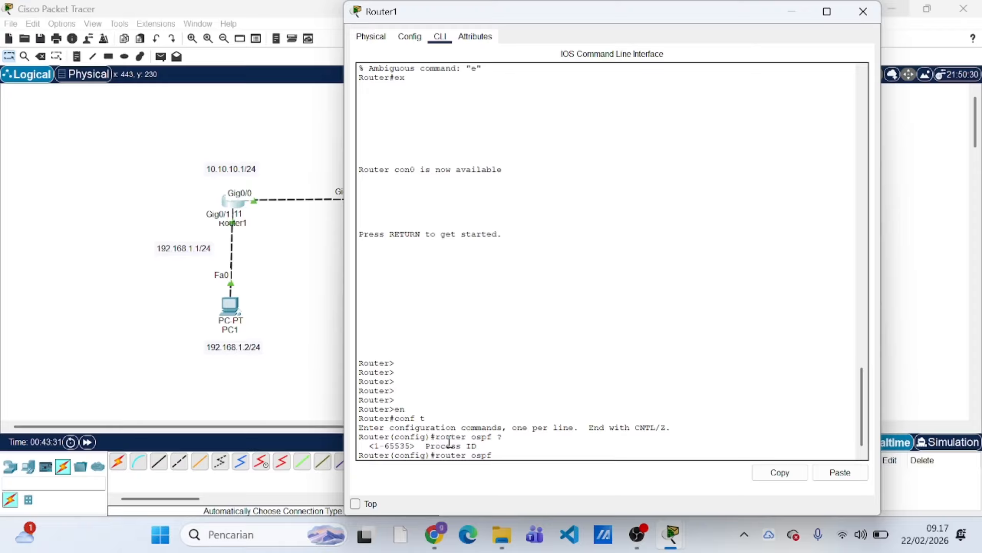
drag(425, 446, 490, 442)
click(522, 450)
text(1)
key(Return)
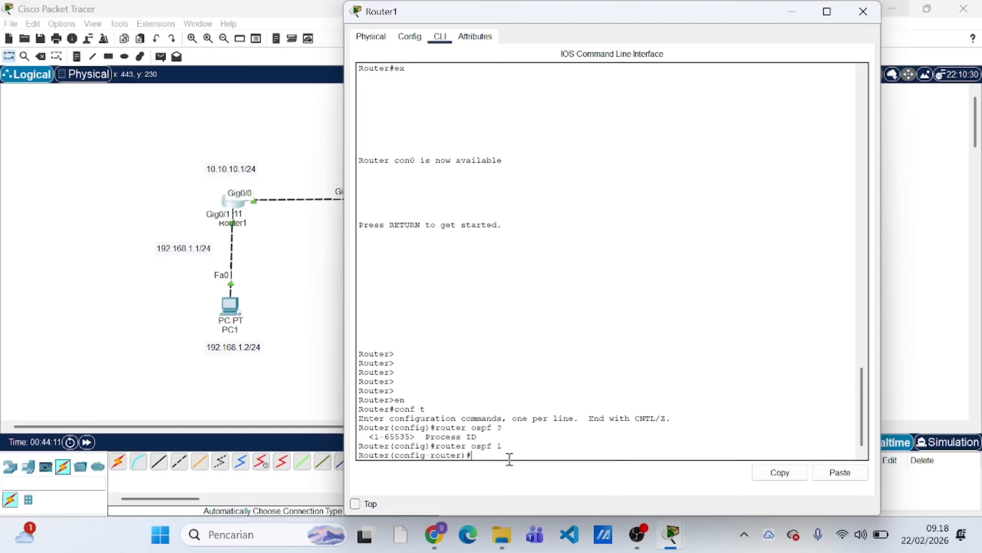
Step: Begin an OSPF network statement for 10.10.10.0 on Router1 and query the argument that must follow the address
text(net)
key(Tab)
text(192.16)
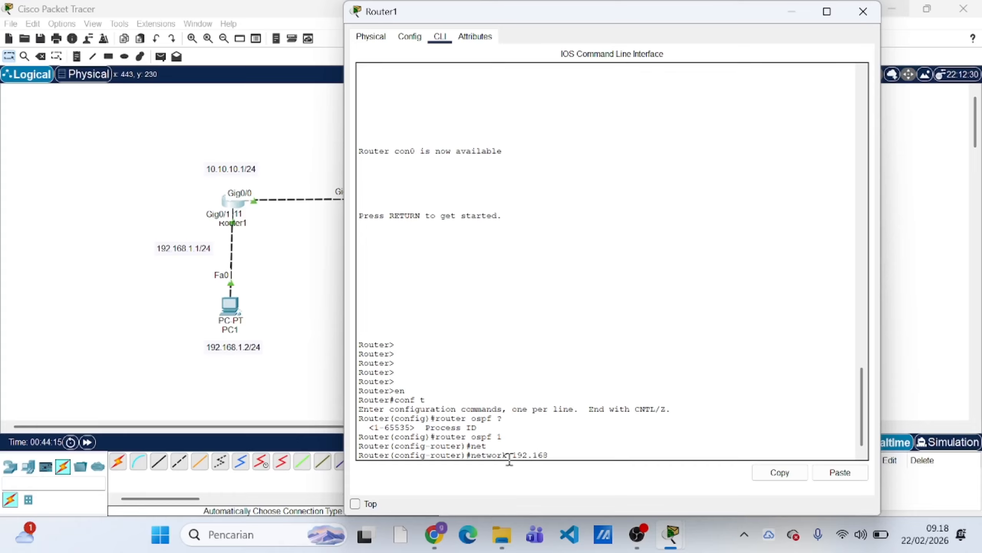
key(BackSpace)
key(BackSpace)
key(BackSpace)
key(BackSpace)
text(10.10.10.0)
text(?)
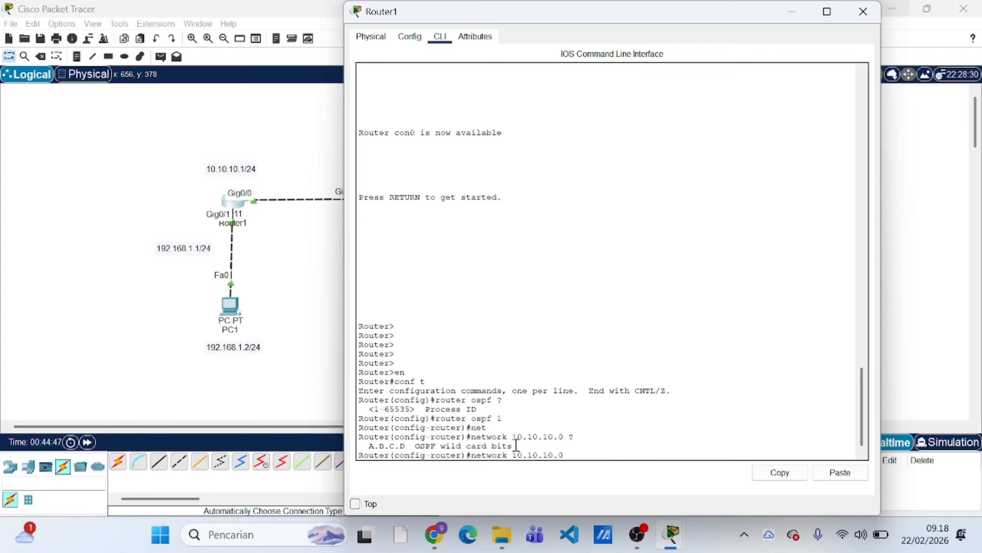
drag(444, 445, 512, 448)
click(709, 406)
Step: Place a text note above the link between the routers reading 255.255.255.255, 255.255.255.0 = and 0.0.0.255 on three lines
click(801, 18)
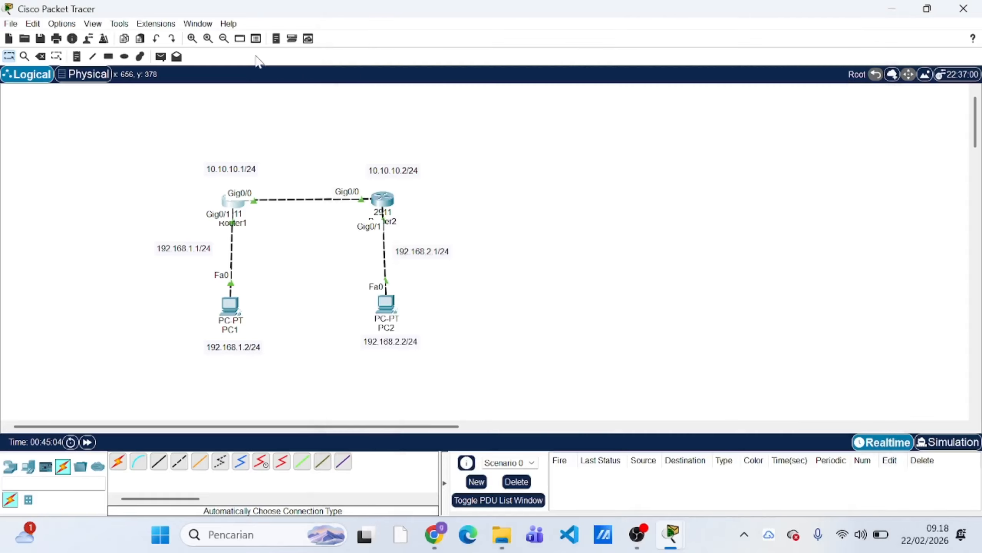
click(76, 57)
click(270, 128)
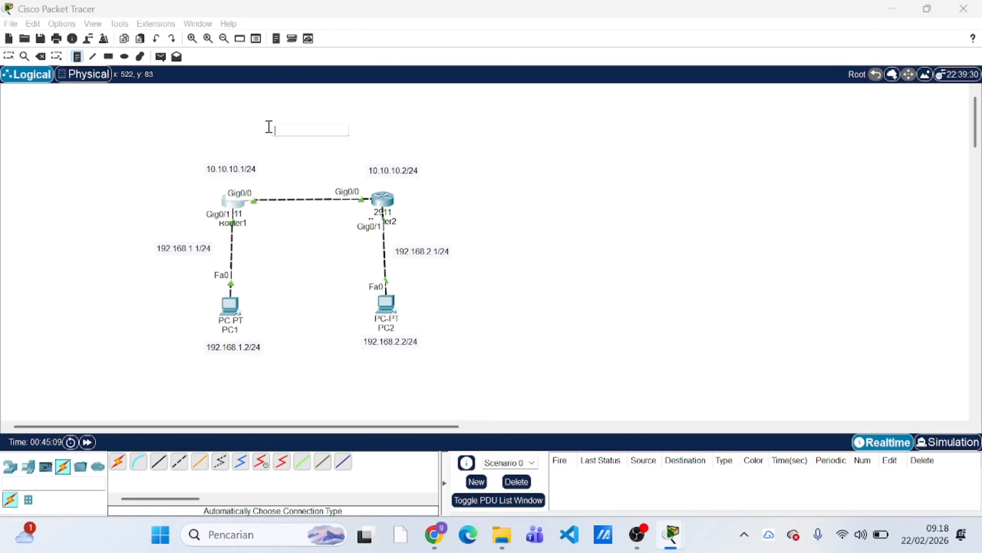
text(255.255.255)
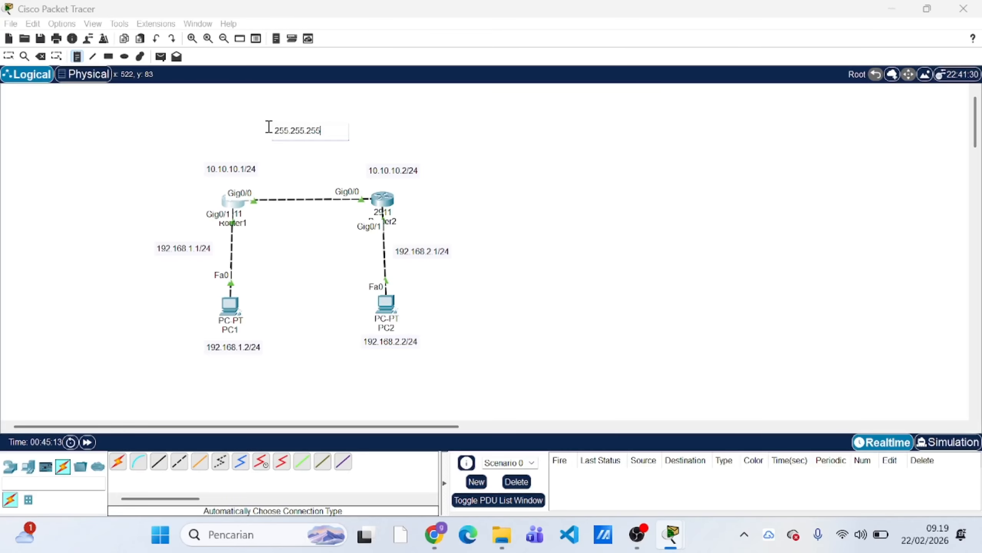
text(.255)
key(Return)
text(255.255.)
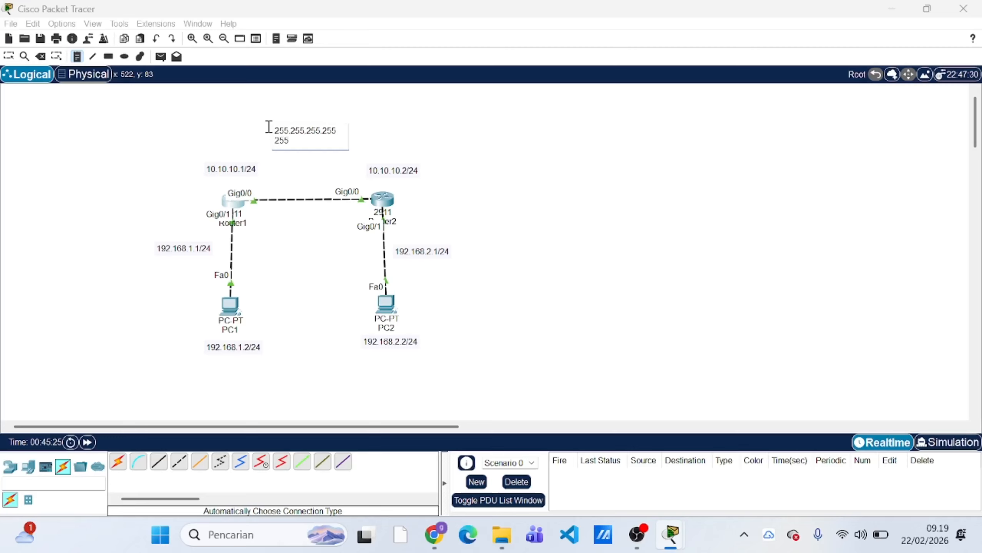
text(255.0)
text(=)
key(Return)
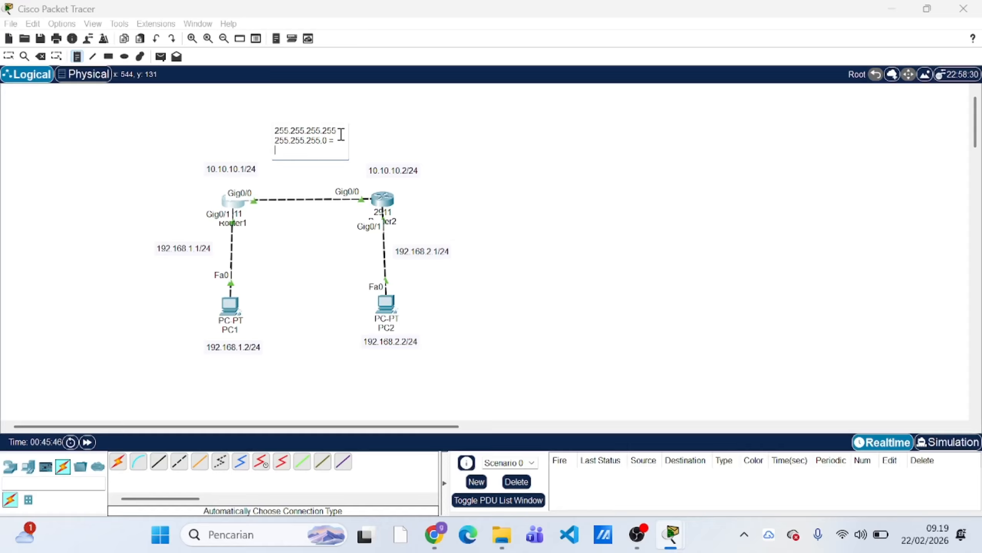
text(0.0.0.255)
click(8, 56)
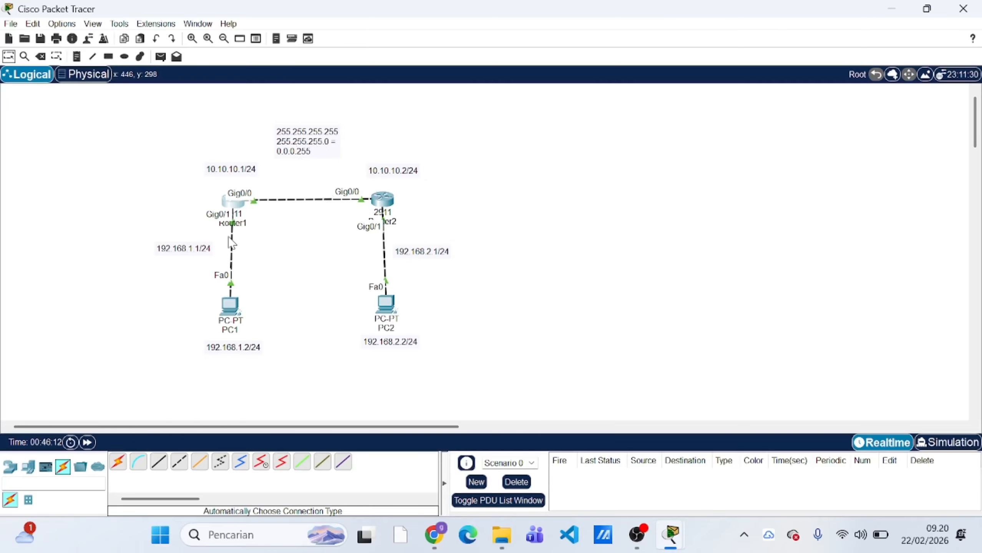
Step: Complete Router1's pending 10.10.10.0 network statement with wildcard 0.0.0.255 and area 0, querying the options for the area arguments
click(244, 209)
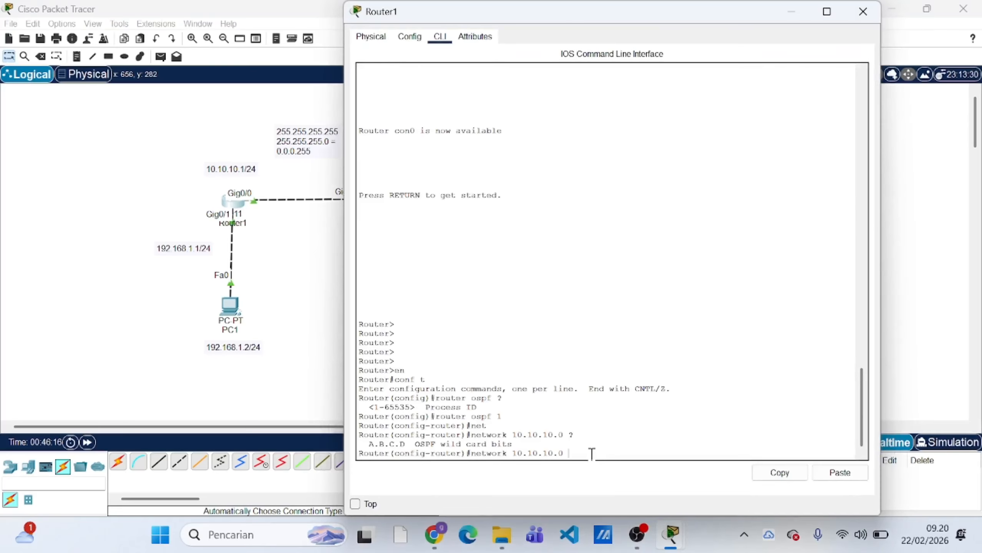
text(0.0.0.255 ?)
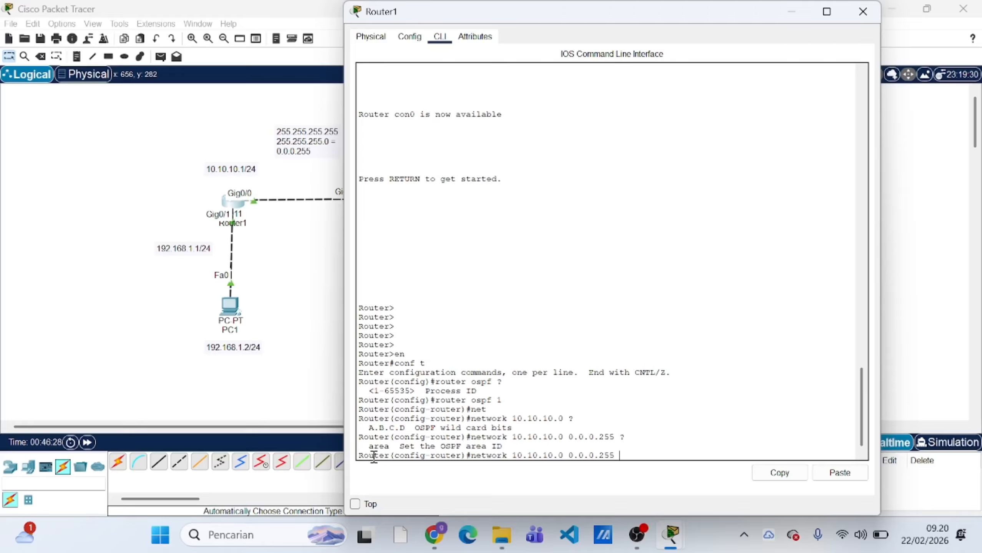
drag(369, 448, 503, 449)
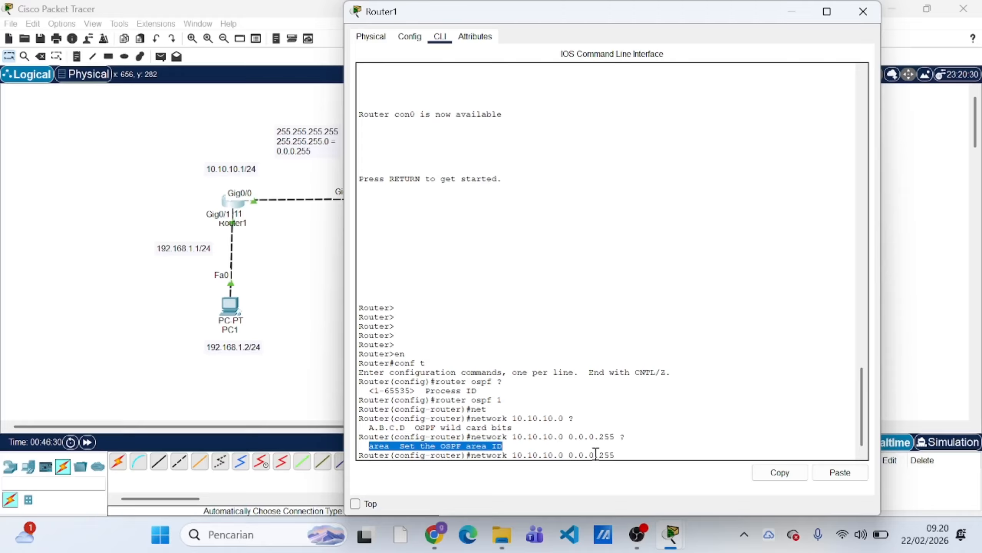
click(626, 454)
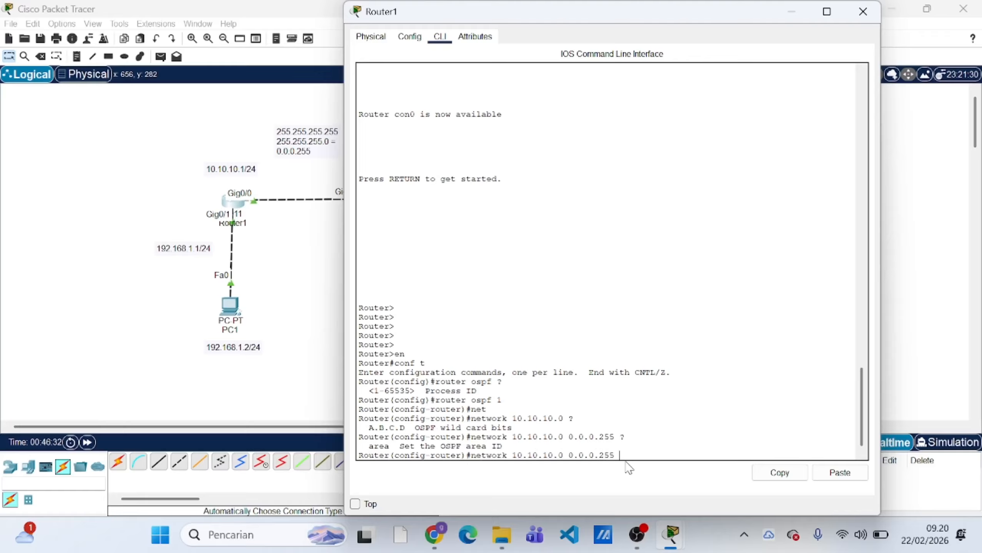
text(area ?)
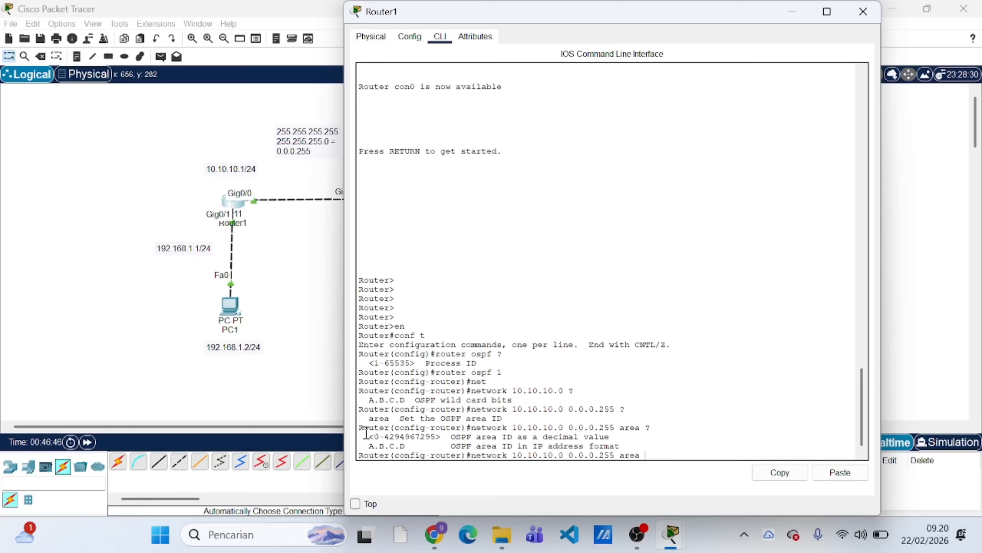
drag(374, 436, 431, 445)
click(432, 446)
text(0)
key(Return)
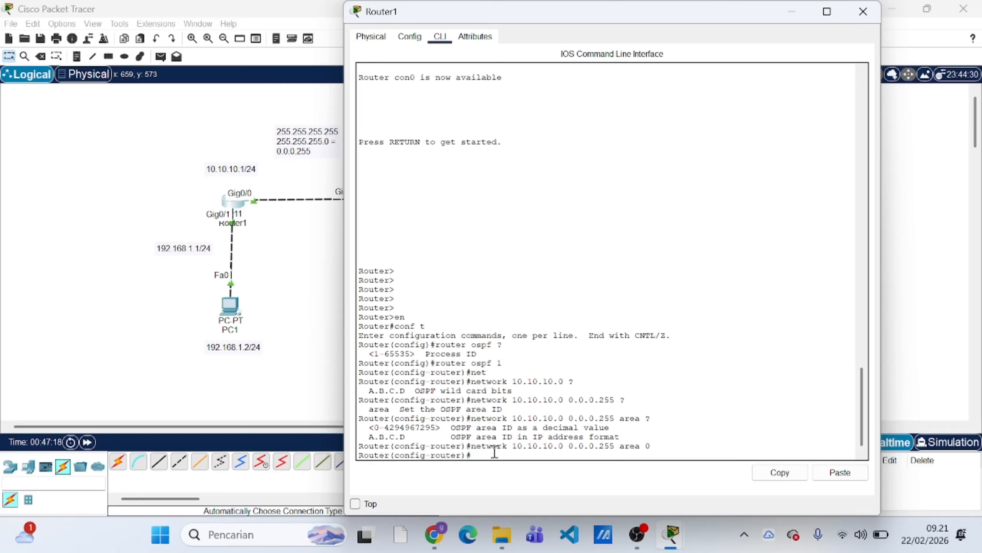
Step: Advertise network 192.168.1.0 with wildcard 0.0.0.255 in area 0 on Router1, and close its window
text(net)
key(Tab)
text(192.168)
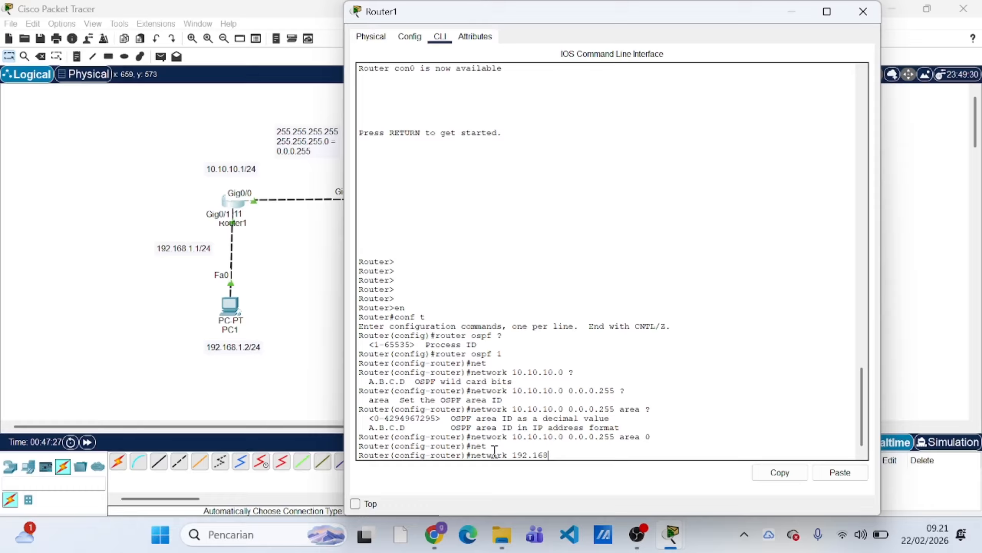
text(.1.0)
text(0.0.0.2)
key(BackSpace)
text(.255)
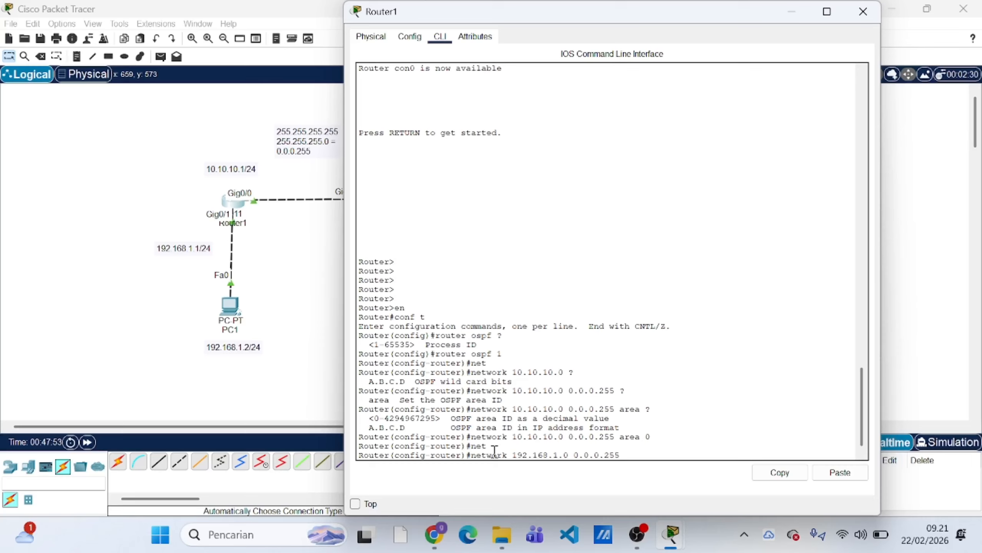
text( area 0)
key(Return)
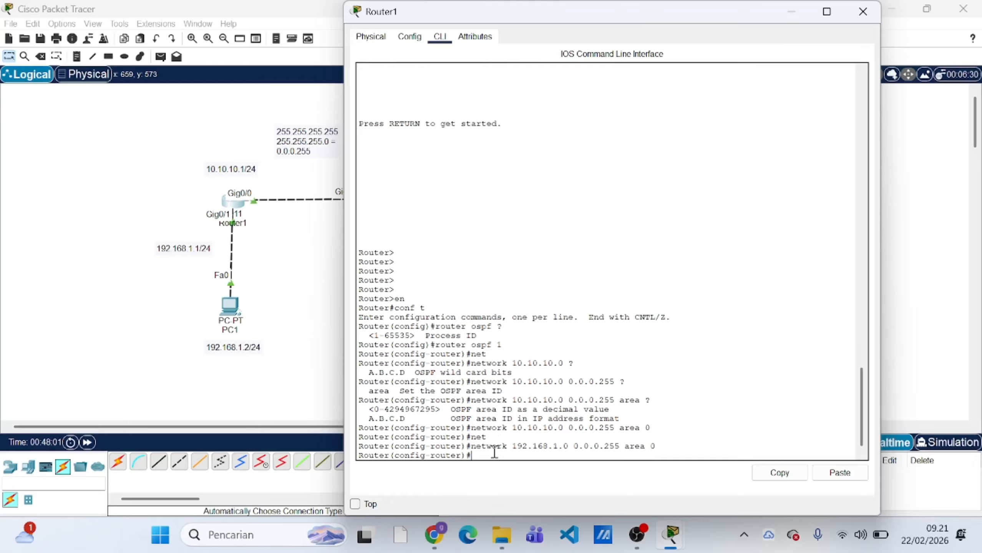
click(862, 11)
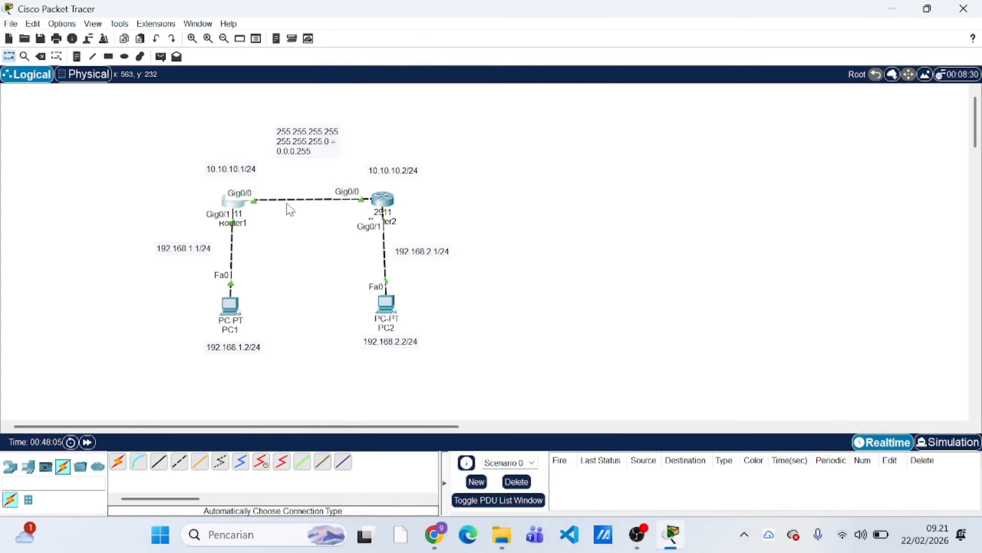
Step: Open Router2's command line and enter global configuration mode with en and conf t
click(386, 201)
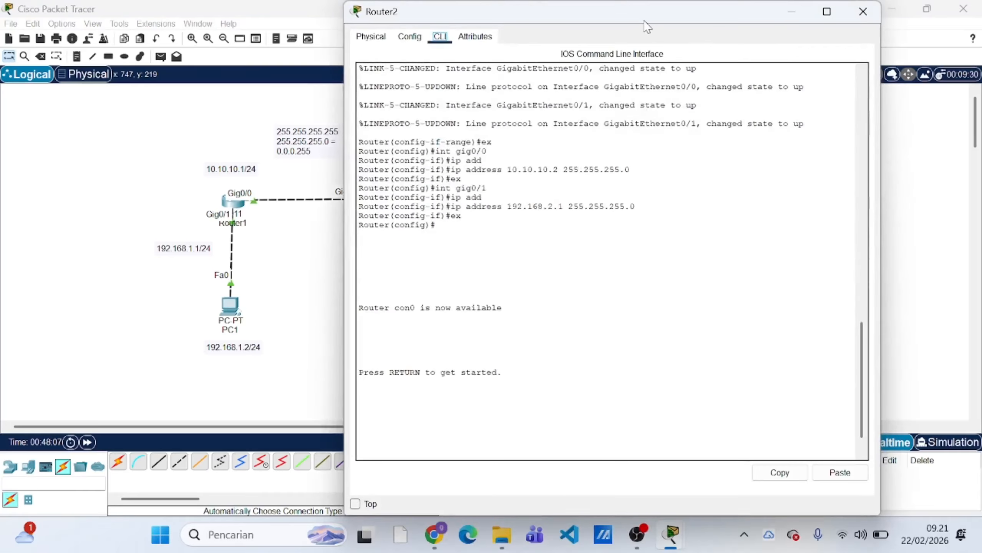
drag(646, 24, 743, 30)
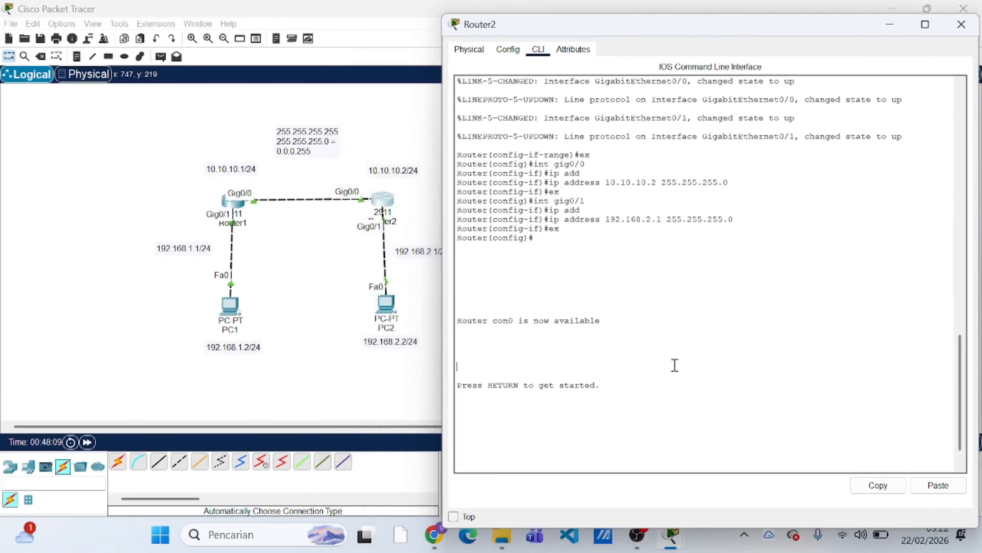
key(Return)
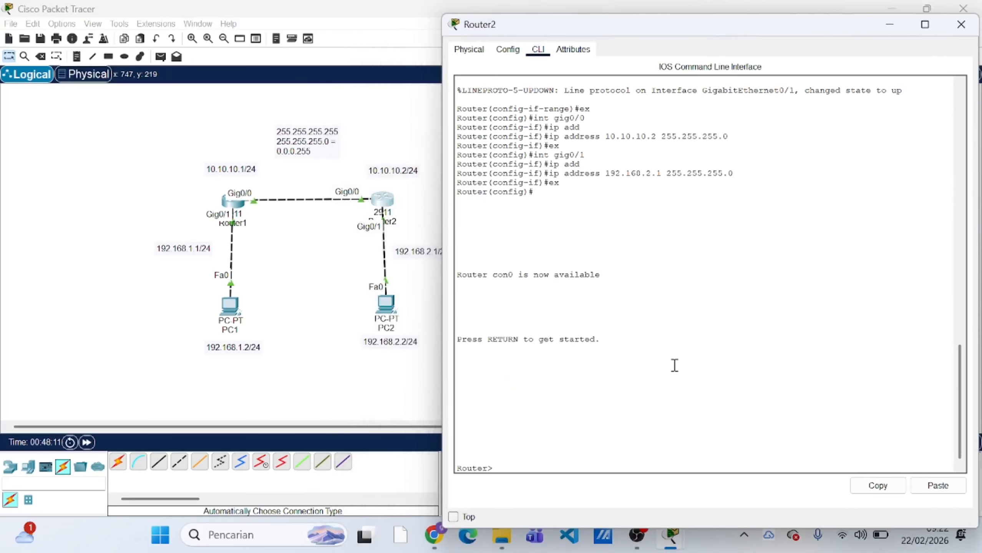
text(en)
key(Return)
text(conf t)
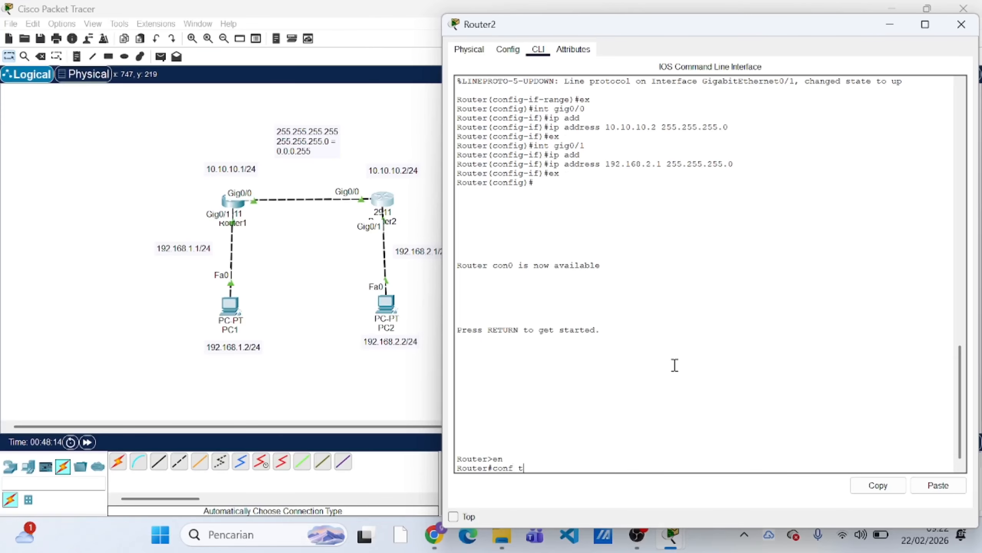
key(Return)
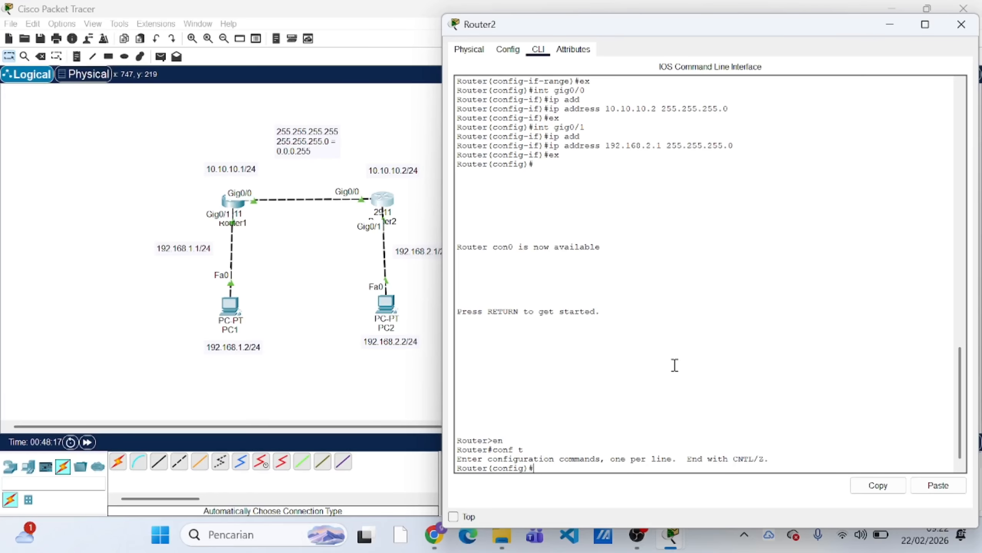
Step: Start OSPF routing on Router2 with process ID 2
text(rou)
key(Tab)
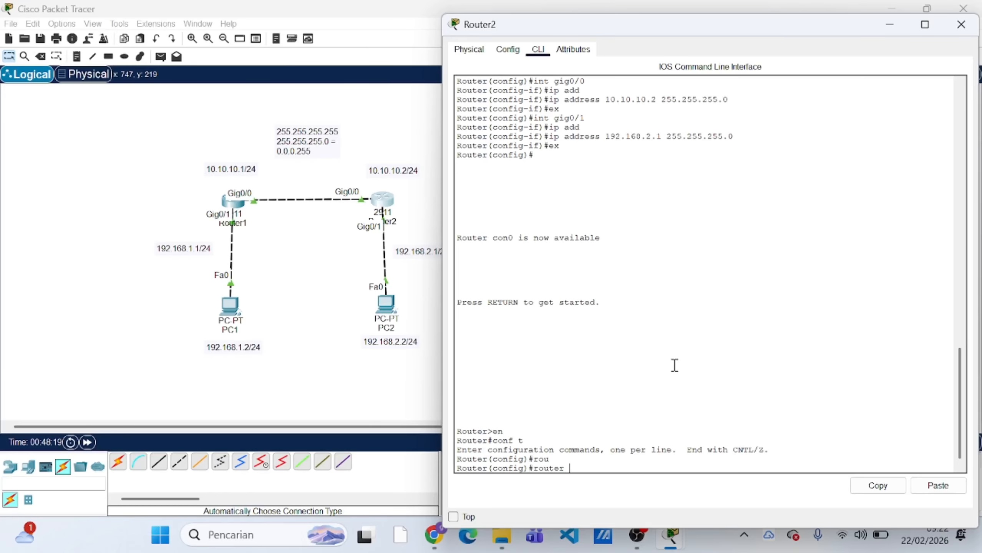
text(o)
key(Tab)
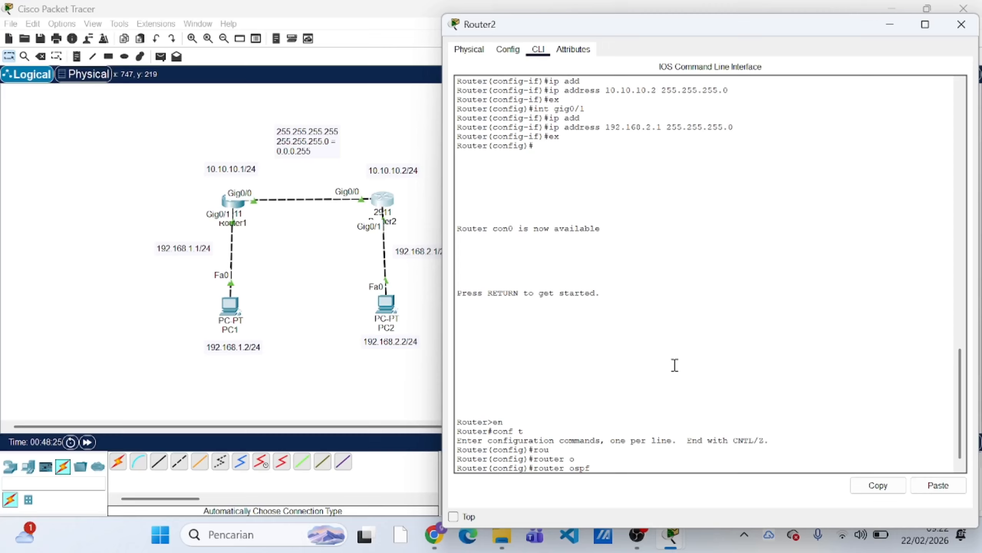
text(2)
key(Return)
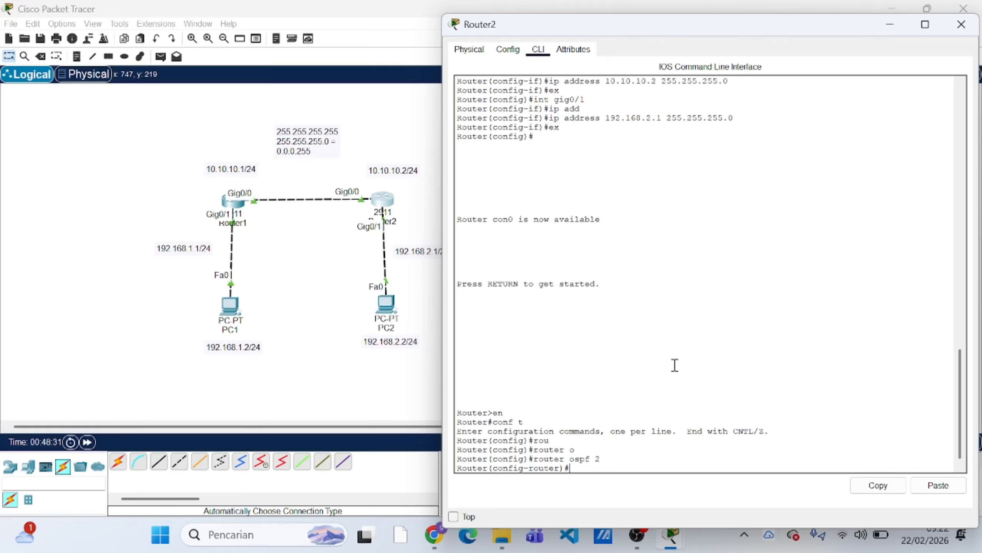
Step: Advertise network 10.10.10.0 with wildcard 0.0.0.255 in area 0 on Router2
text(net)
key(Tab)
text(10.10.10)
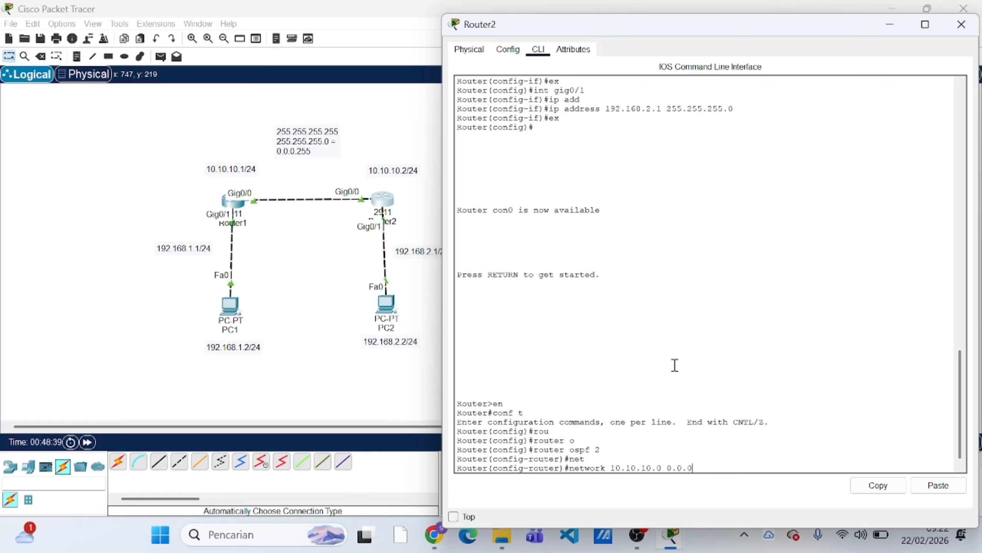
text(255 area 0)
key(Return)
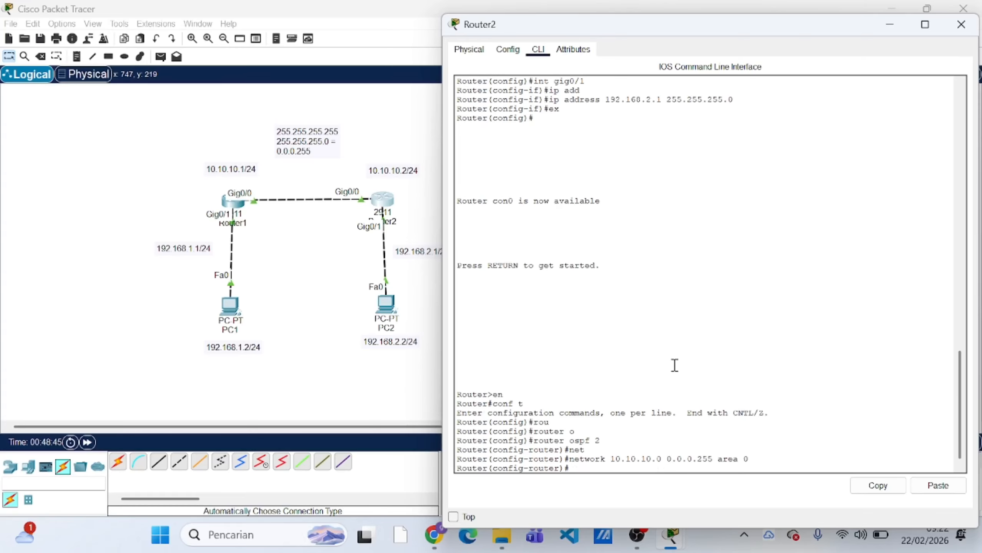
Step: Try to add network 192.168.2.0 to Router2's OSPF process, giving only the network address
text(net)
key(Tab)
text(192)
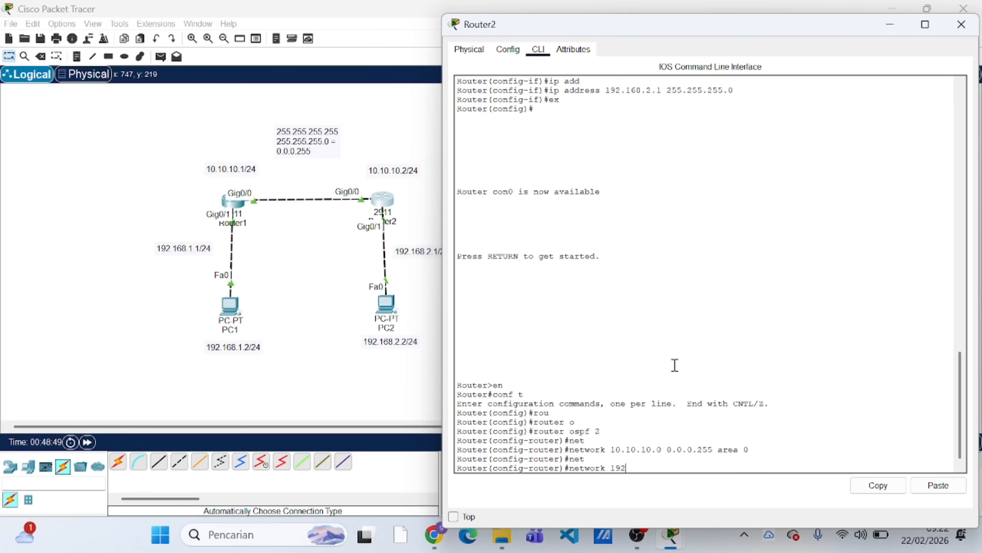
text(.168.2.0)
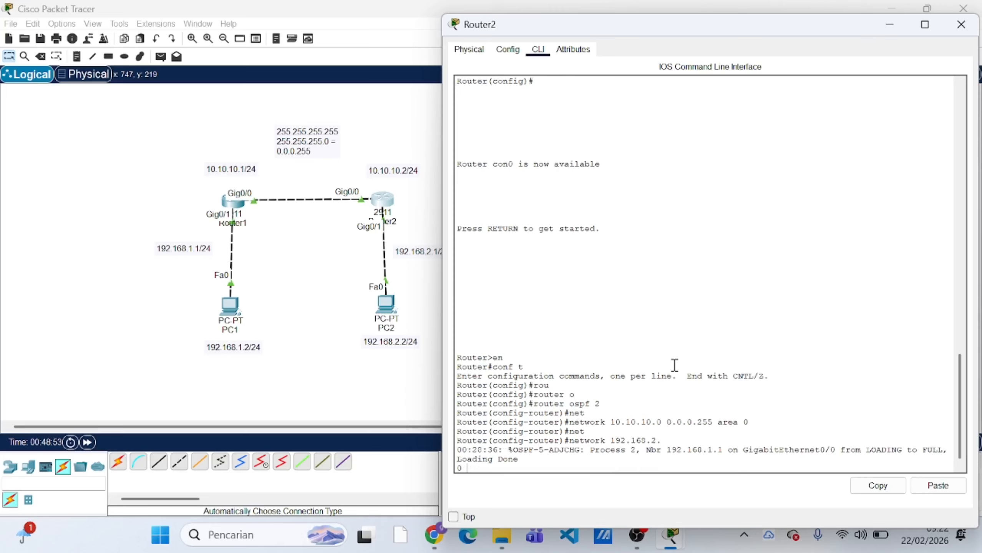
key(Return)
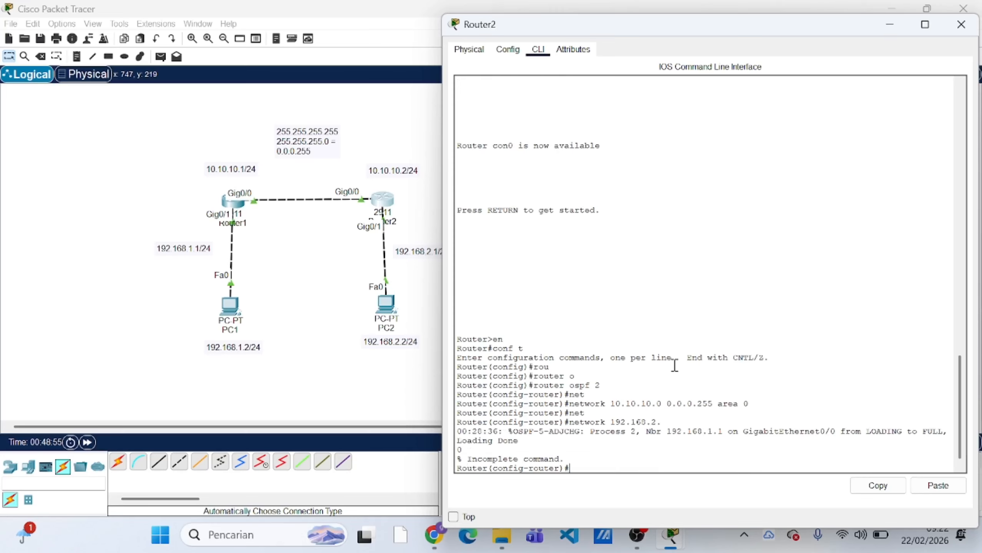
Step: Advertise network 192.168.2.0 with wildcard 0.0.0.255 in area 0 on Router2, exit OSPF configuration and close the router's window
key(Up)
text(0.0.0)
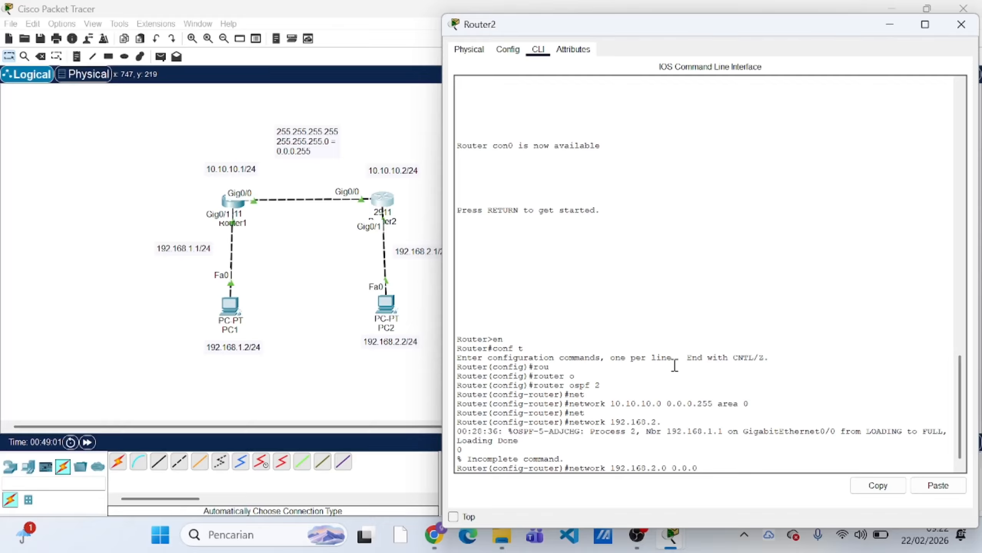
text(.255 area o)
key(BackSpace)
text(0)
key(Return)
text(ex)
key(Return)
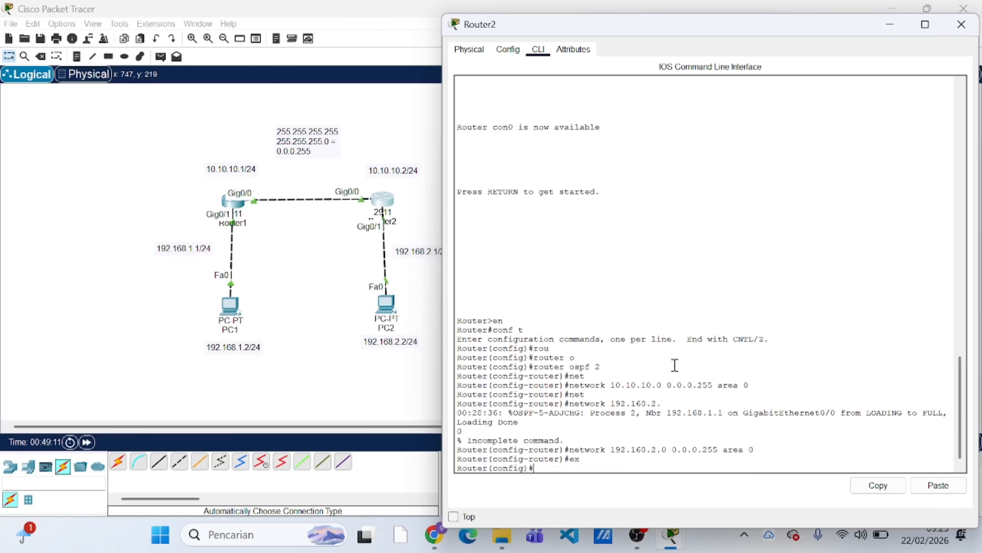
drag(645, 22, 380, 75)
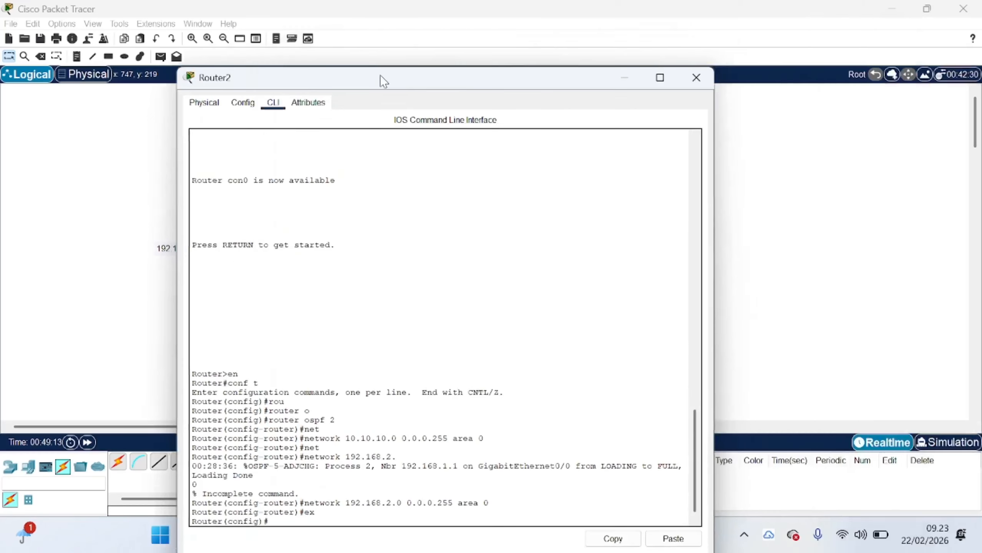
click(696, 77)
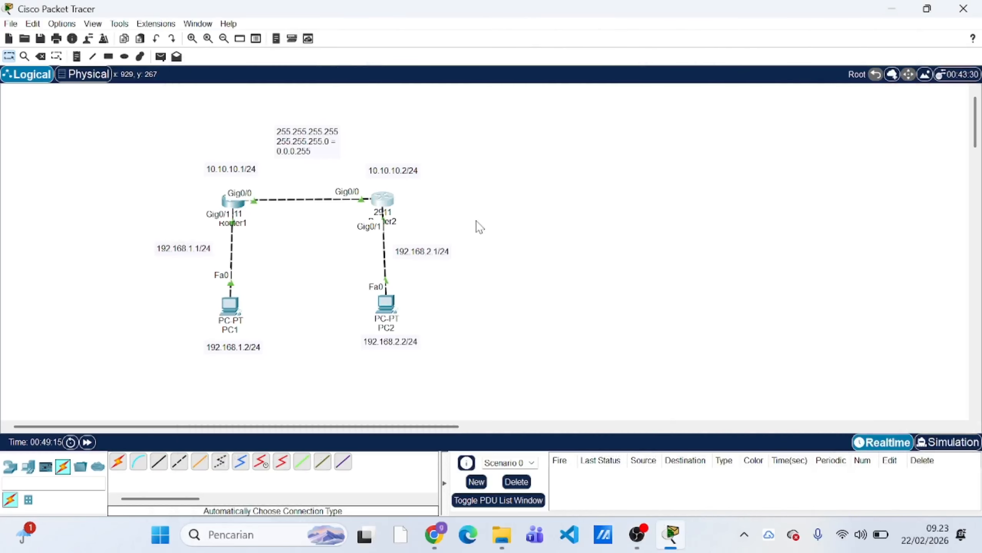
Step: Fast-forward the simulation time, send a simple PDU from PC1 to PC2 and delete the scenario's PDU
click(87, 445)
click(160, 56)
click(231, 306)
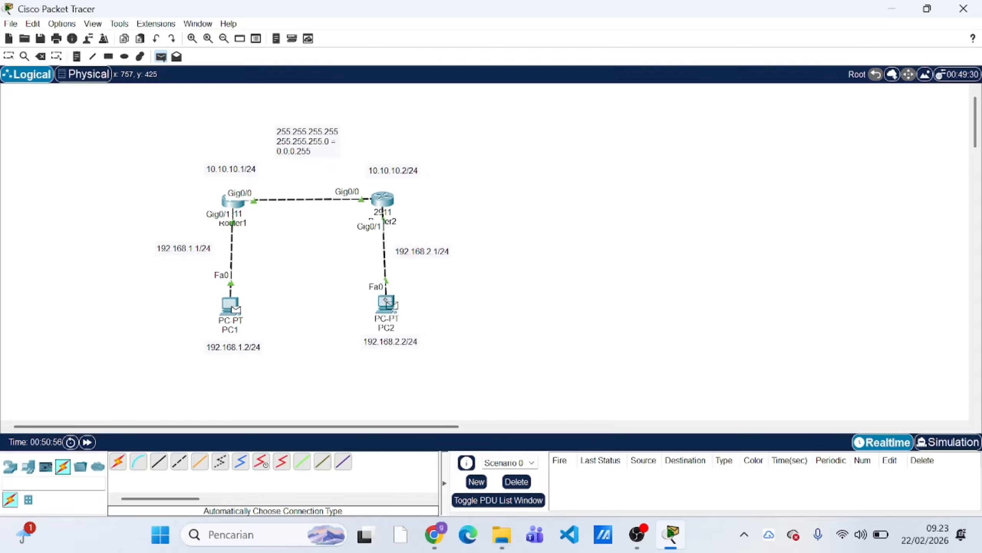
click(387, 301)
click(516, 481)
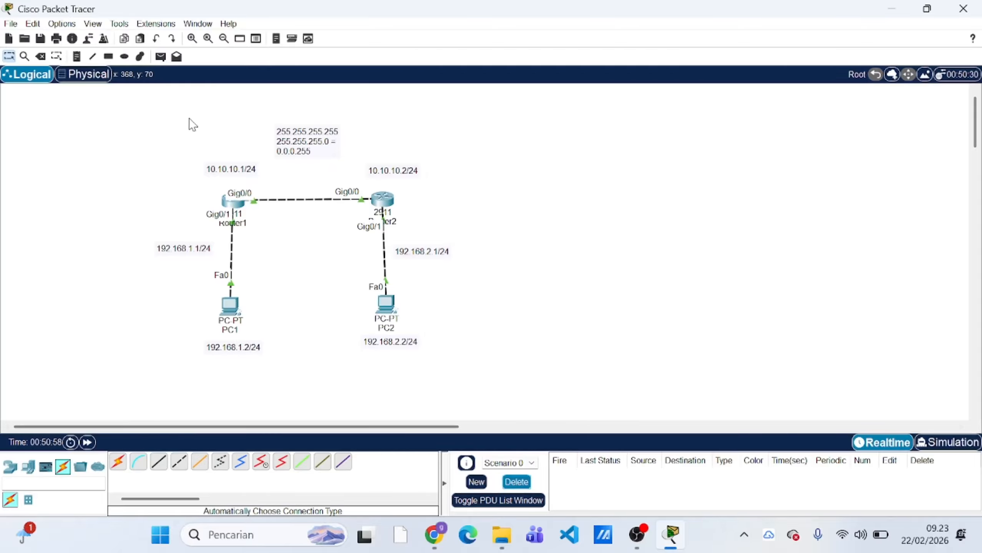
Step: Repeat the simple PDU test from PC1 to PC2 and clear its entry from the scenario
click(160, 56)
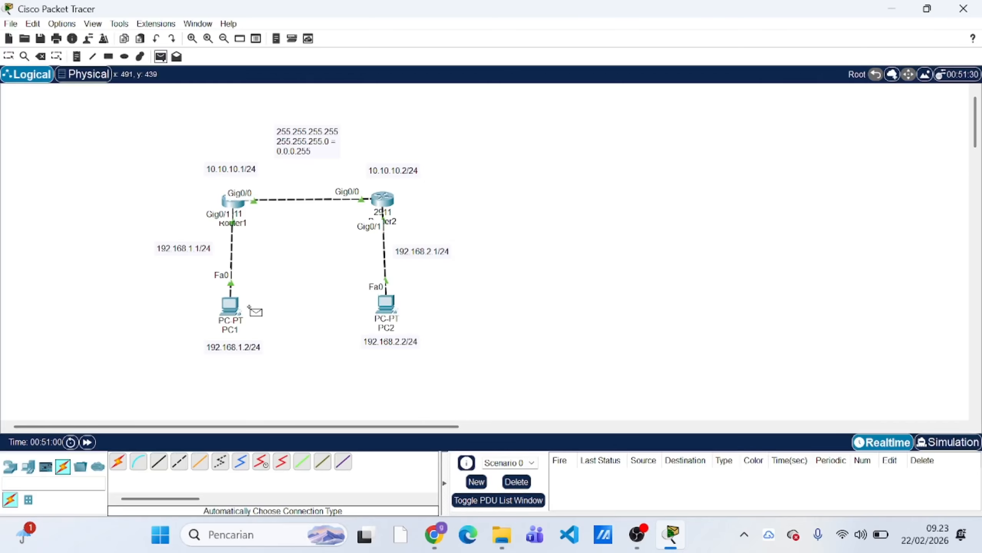
click(231, 306)
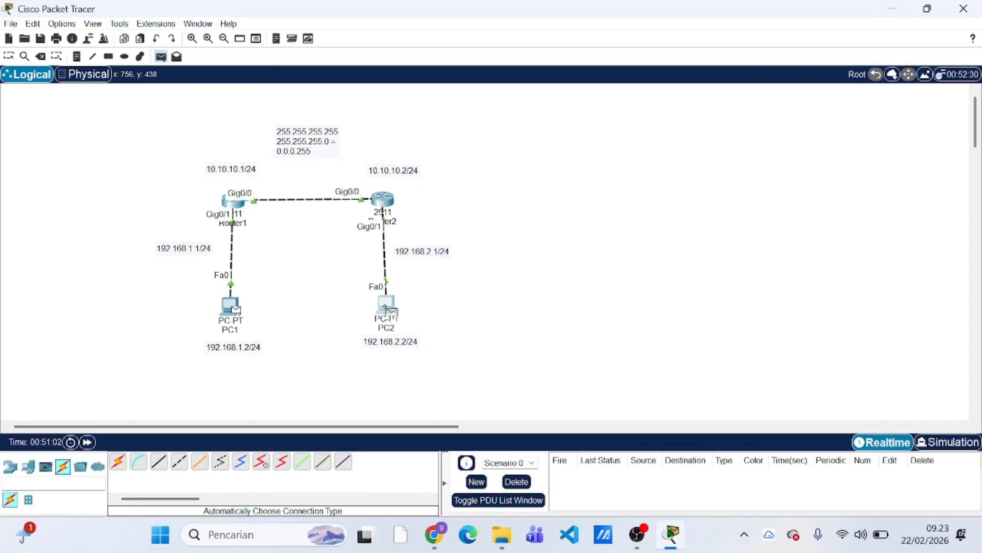
click(385, 306)
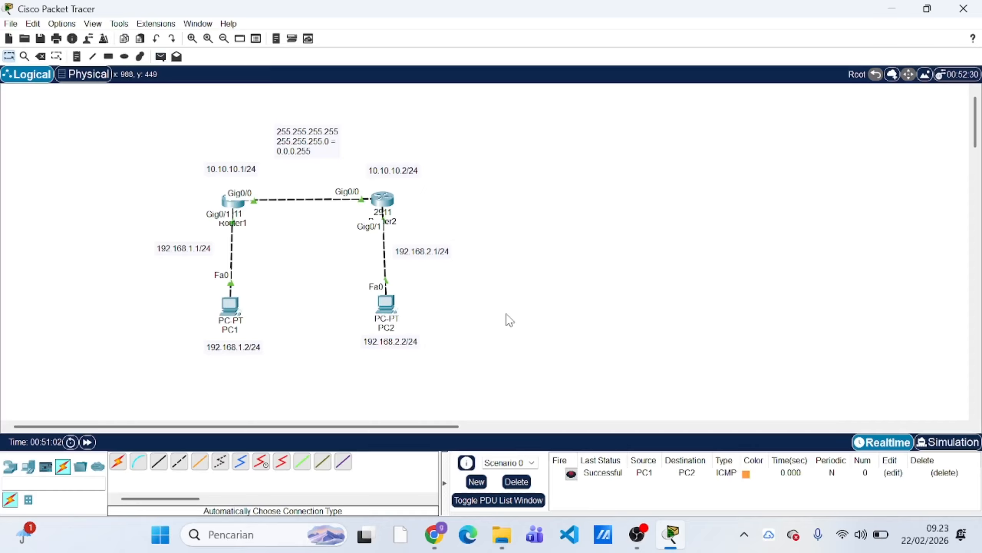
click(523, 484)
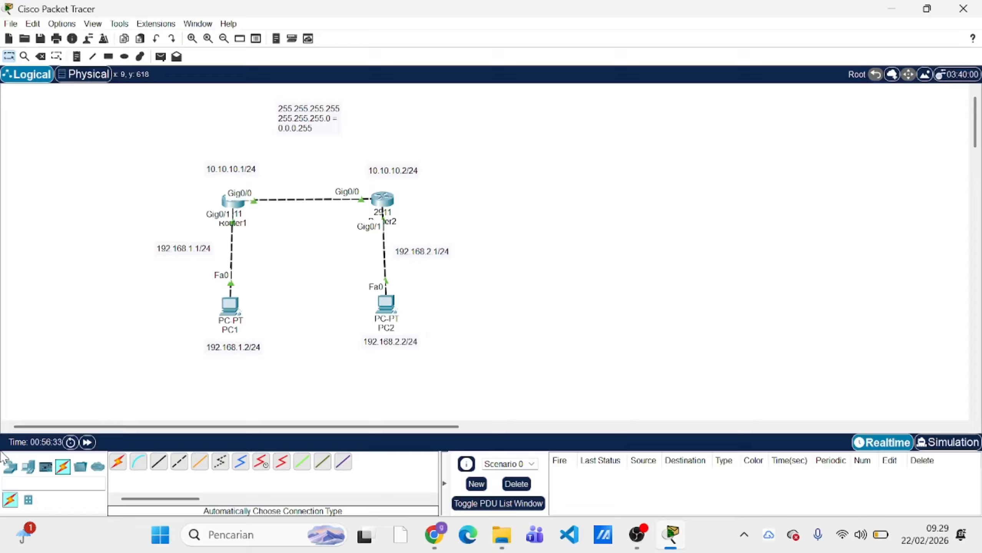
Step: Add a third 2911 router beside Router2 and place a new PC beneath it
click(9, 466)
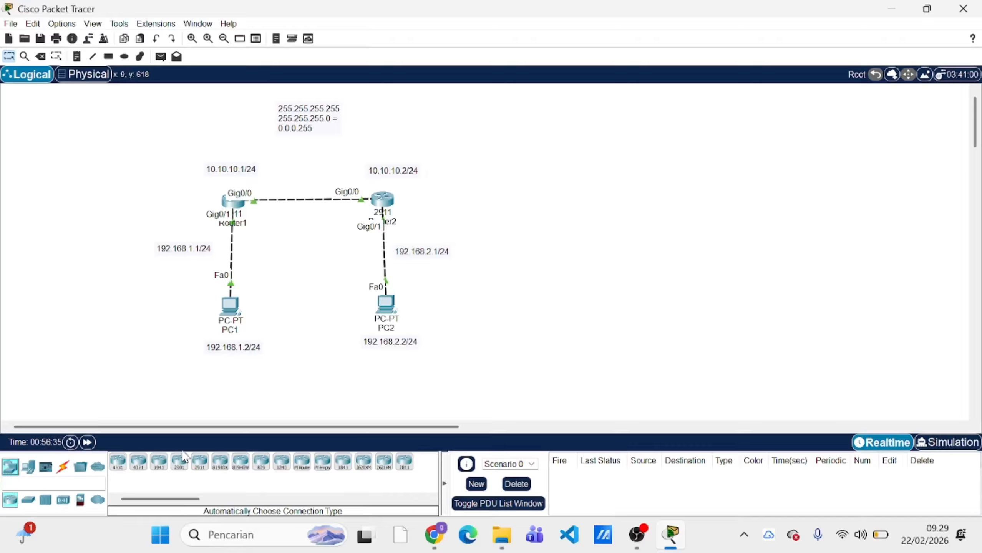
drag(199, 462, 544, 194)
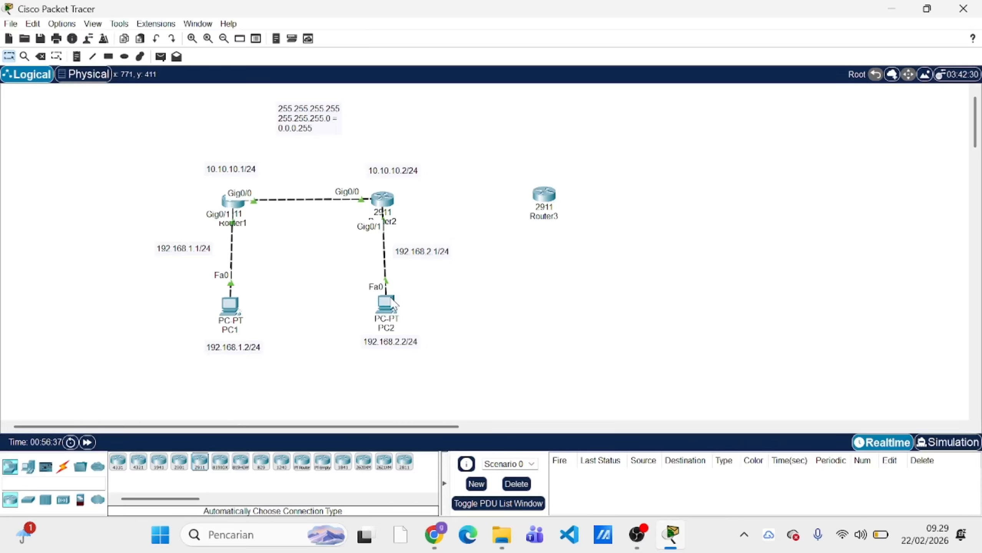
click(28, 467)
drag(118, 462, 550, 303)
Step: Connect Router2 to Router3 with the automatically chosen cable type
click(63, 467)
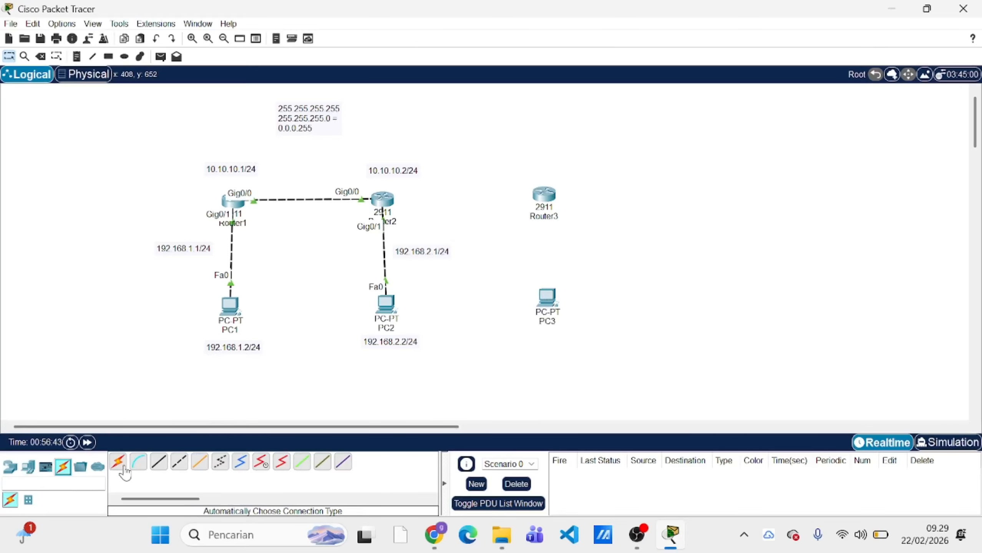
click(118, 462)
click(383, 201)
click(534, 198)
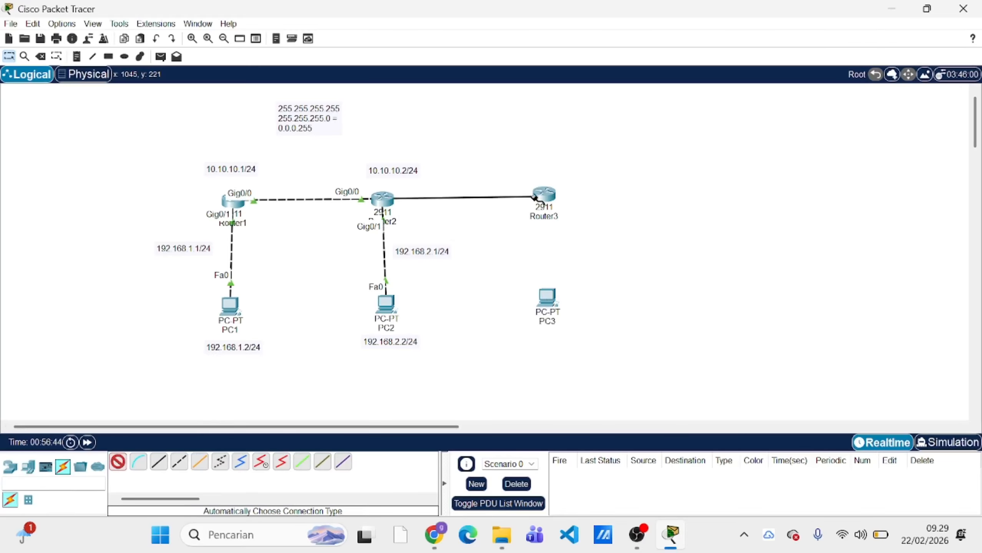
Step: Connect Router3 to PC3 with an automatically chosen cable and line both devices up with the existing routers and PCs
click(117, 461)
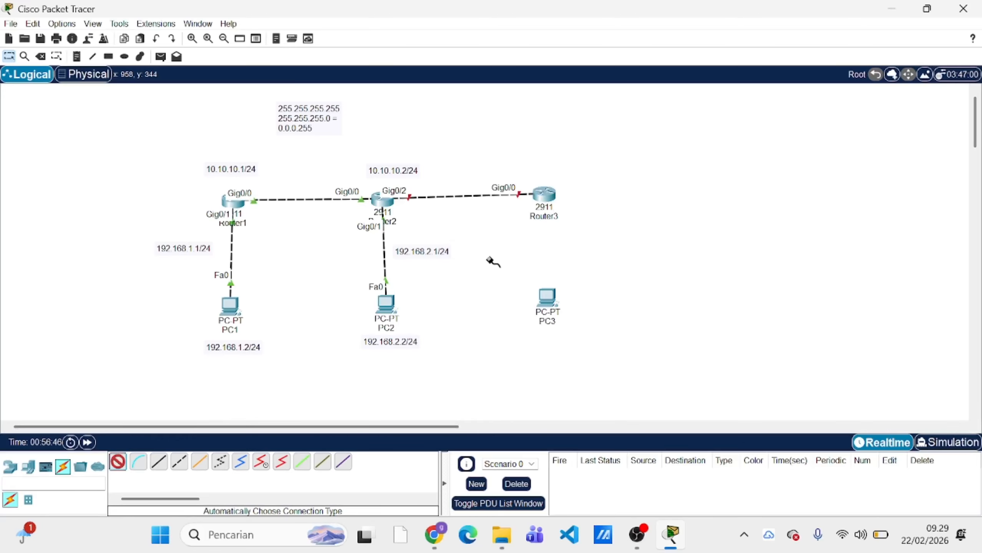
click(544, 194)
click(547, 299)
mouse_move(553, 300)
mouse_down()
mouse_move(560, 312)
mouse_move(550, 311)
mouse_up()
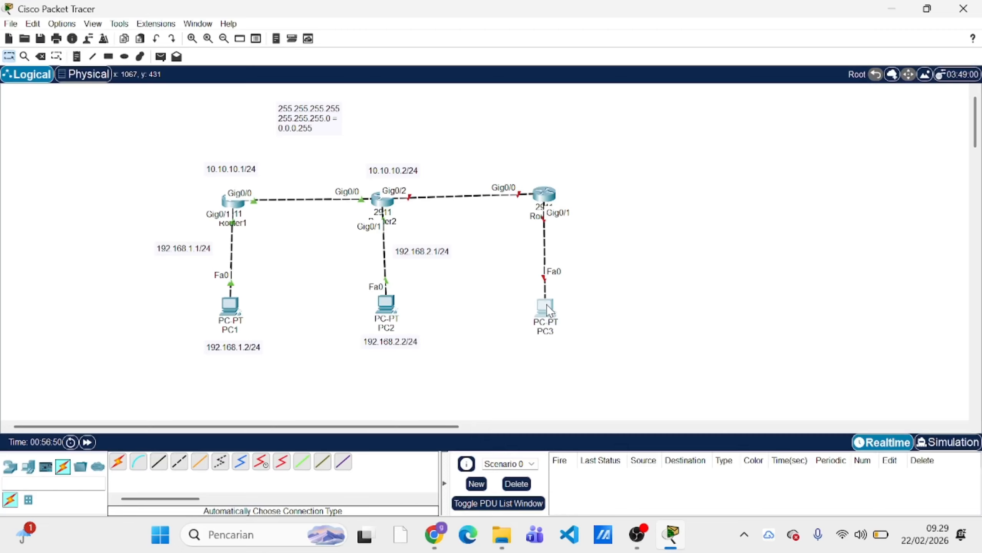
mouse_move(547, 205)
mouse_down()
mouse_move(543, 213)
mouse_move(546, 197)
mouse_up()
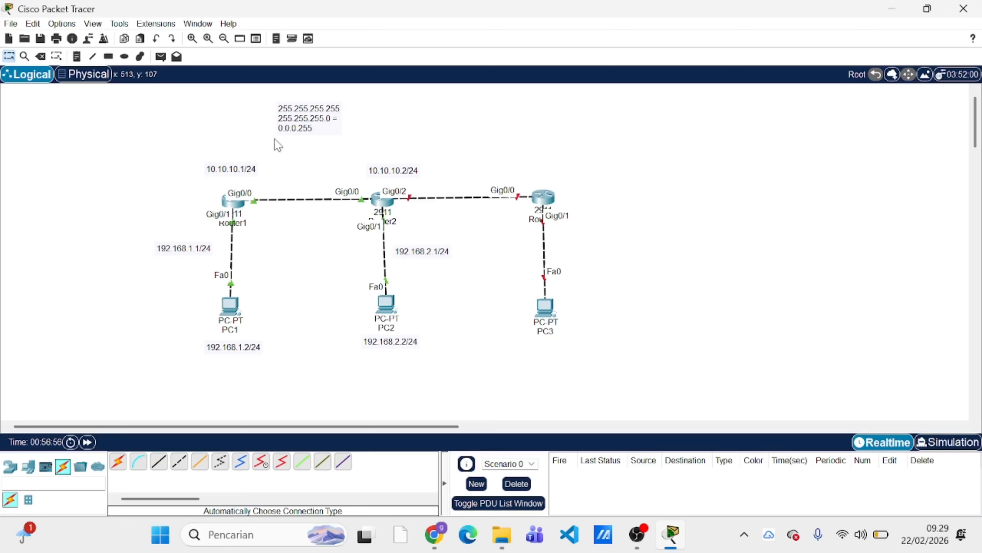
Step: Shift the 10.10.10.2/24 label toward Router1 and add the note 20.20.20.1/24 above Router2's link to Router3
drag(407, 171, 363, 169)
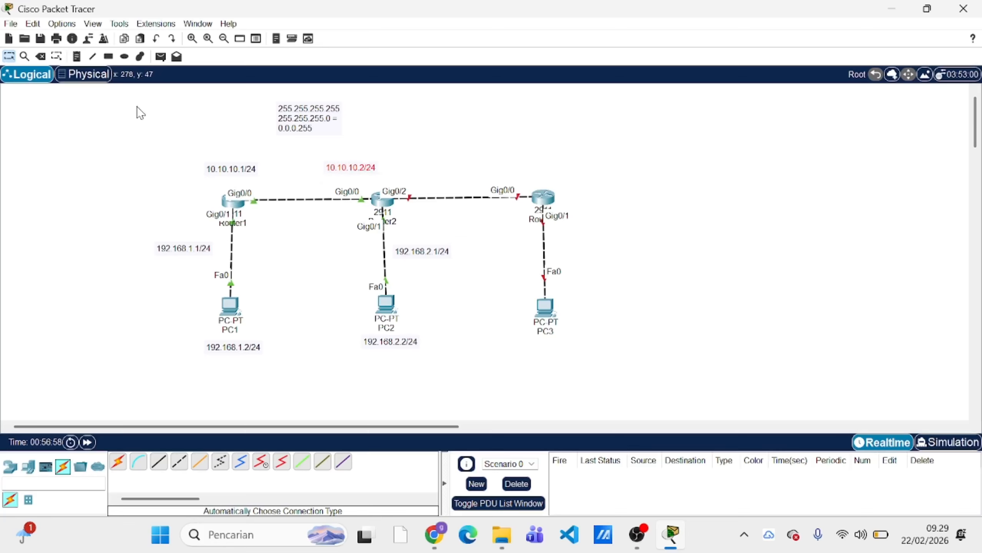
click(77, 56)
click(391, 169)
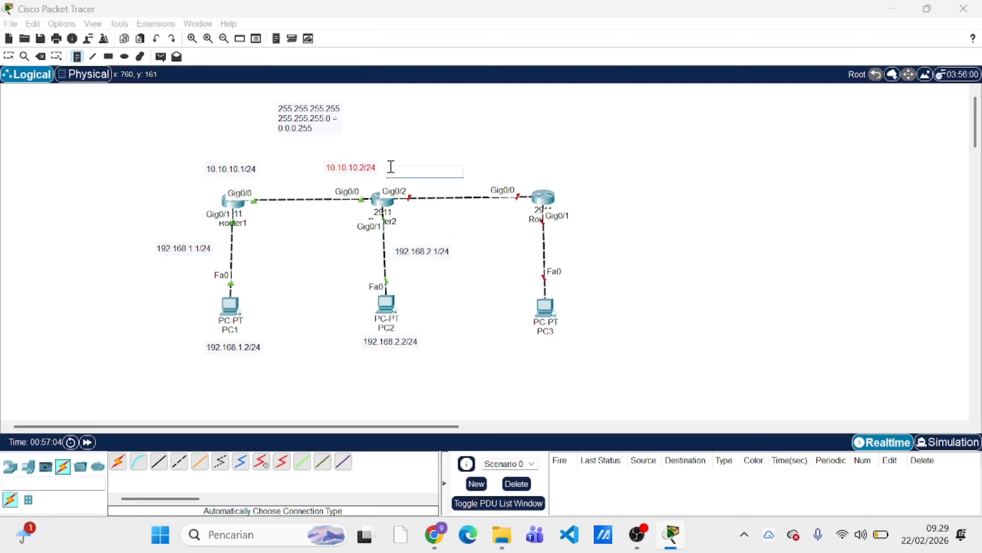
text(20.20.20.1/24)
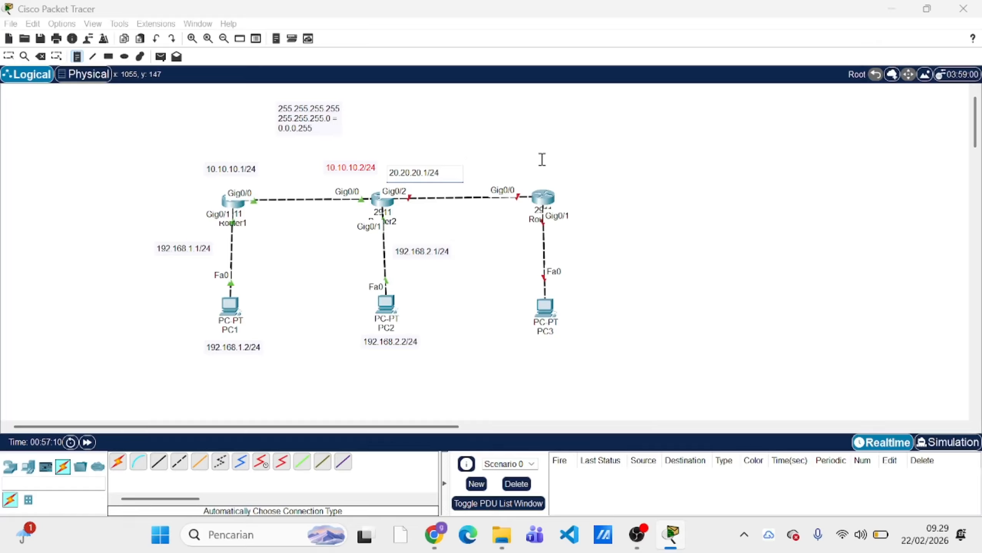
Step: Add the note 20.20.20.2/24 above Router3 and the note 192.168.3.1 beside its link to PC3
click(536, 170)
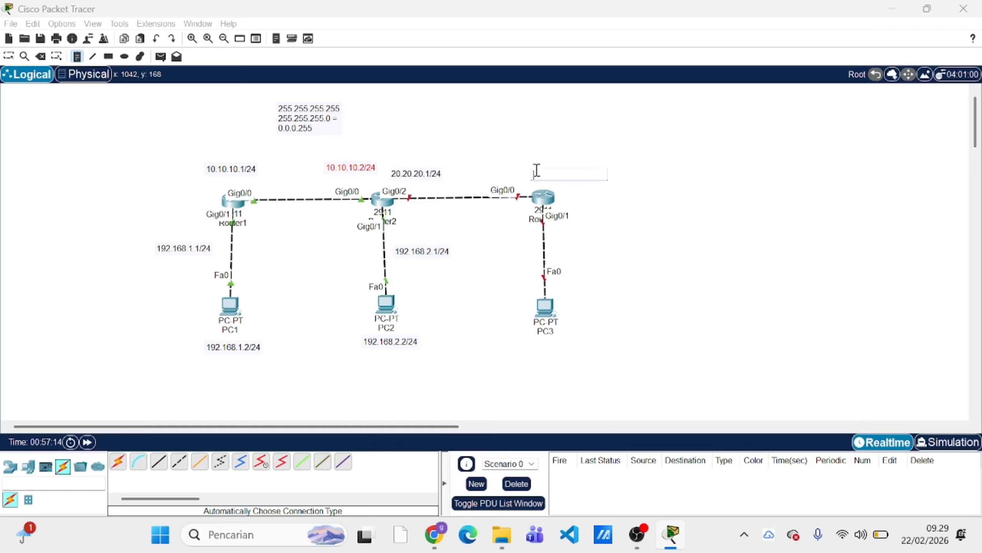
text(20.20.20)
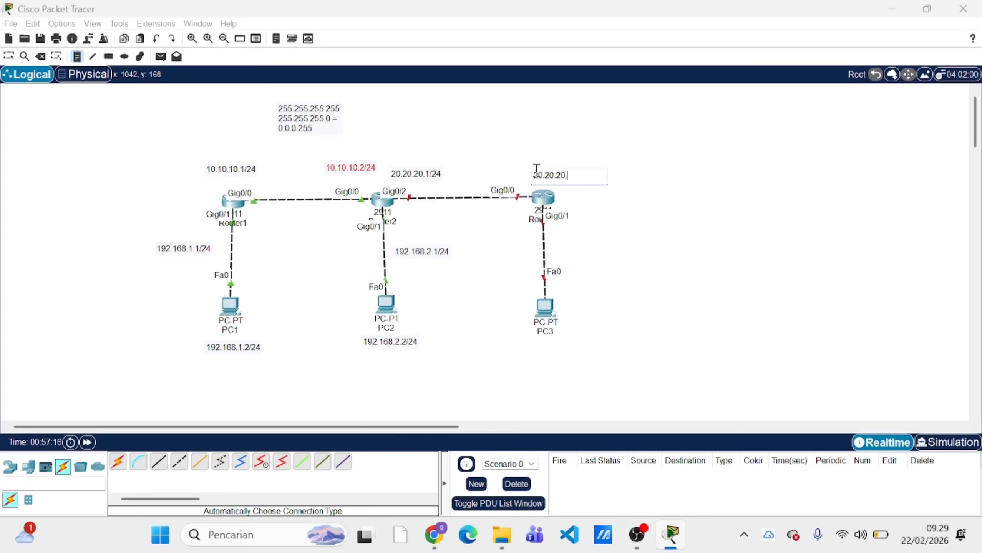
text(.2/24)
click(567, 246)
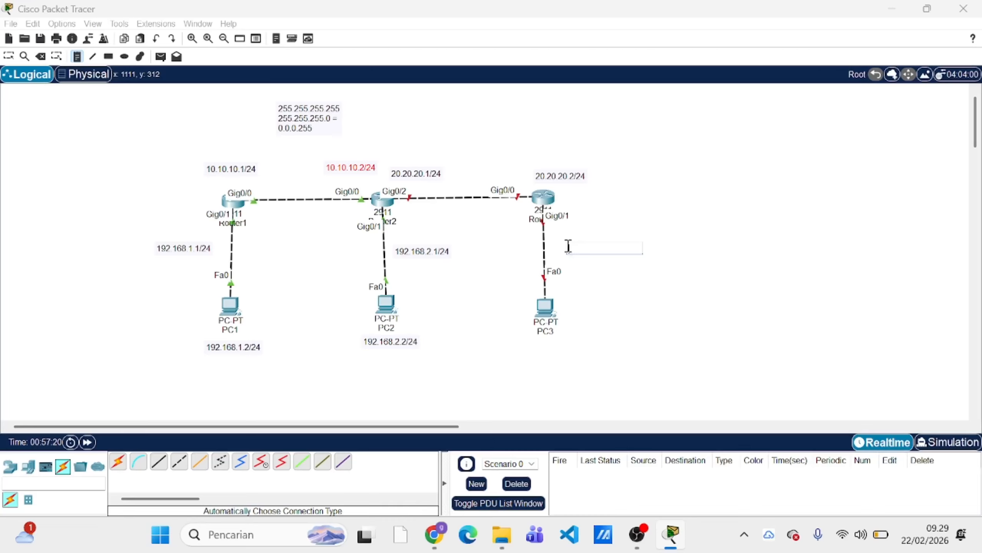
text(192.168.3.1)
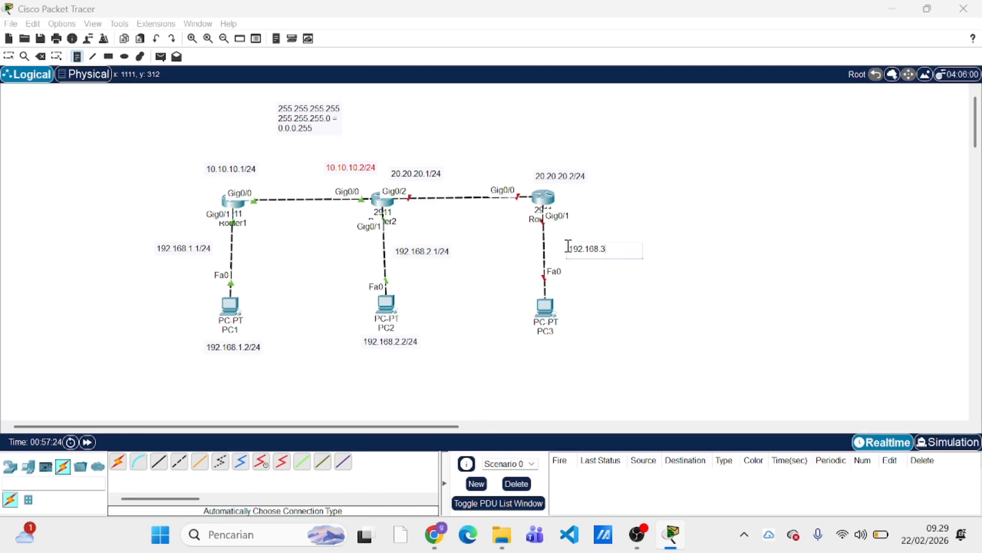
Step: Label PC3 with the note 192.168.3.2/24 beneath it
click(527, 348)
text(192)
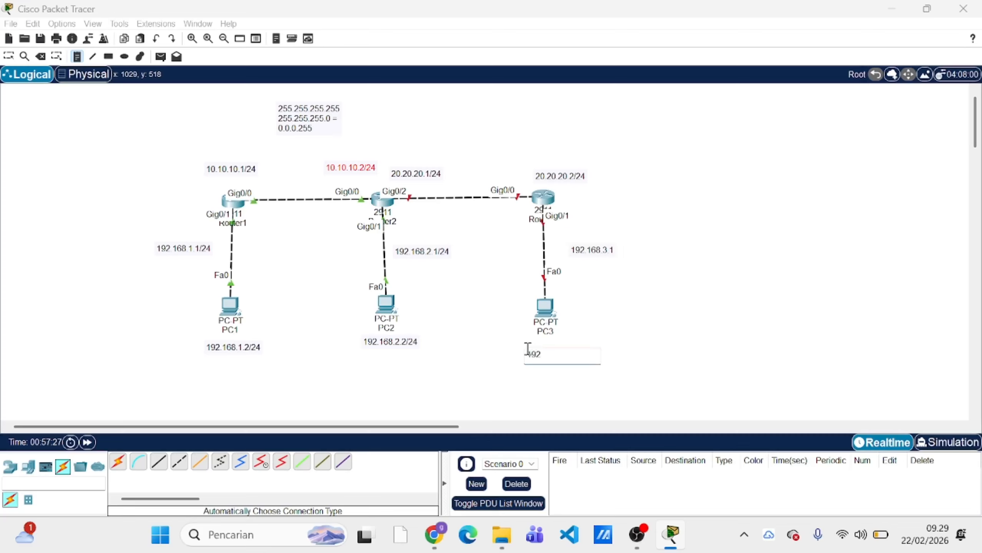
text(.168.3.2/24)
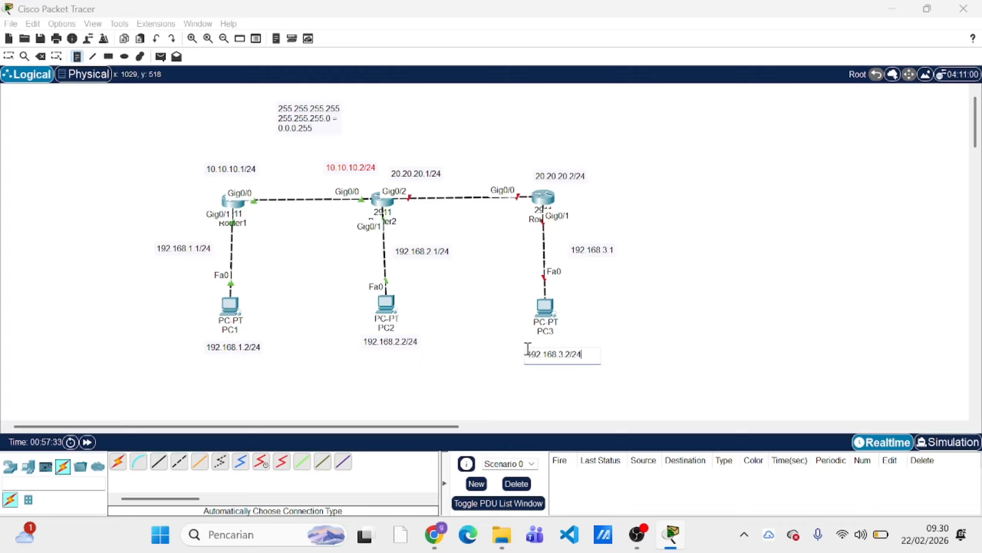
Step: Align the 20.20.20.1/24 and 20.20.20.2/24 labels with the other router address labels
click(8, 56)
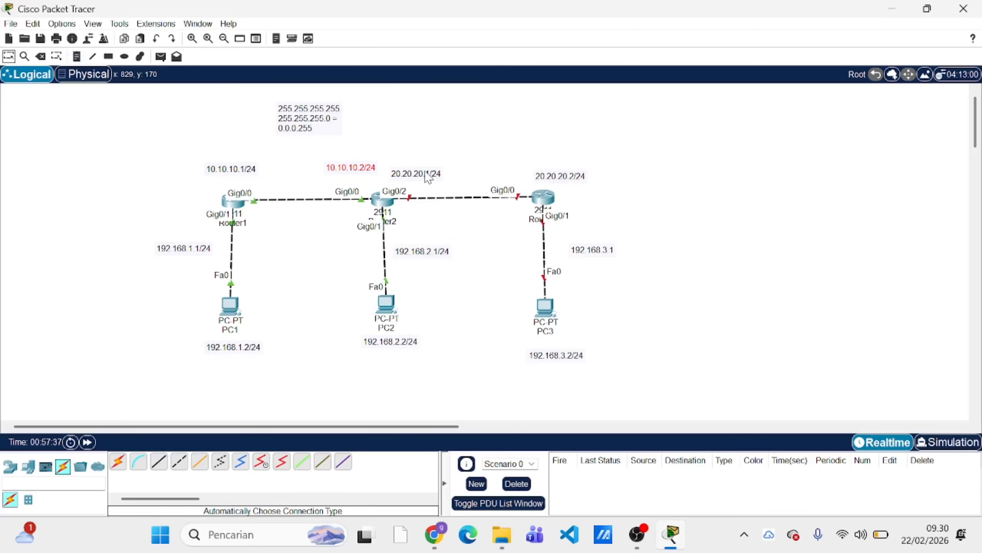
drag(425, 171, 423, 168)
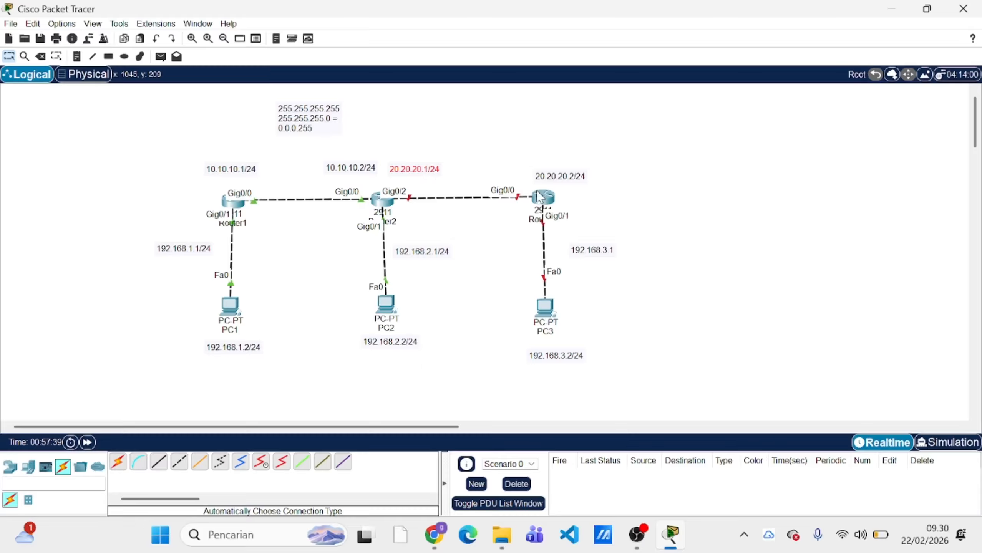
drag(559, 180, 560, 177)
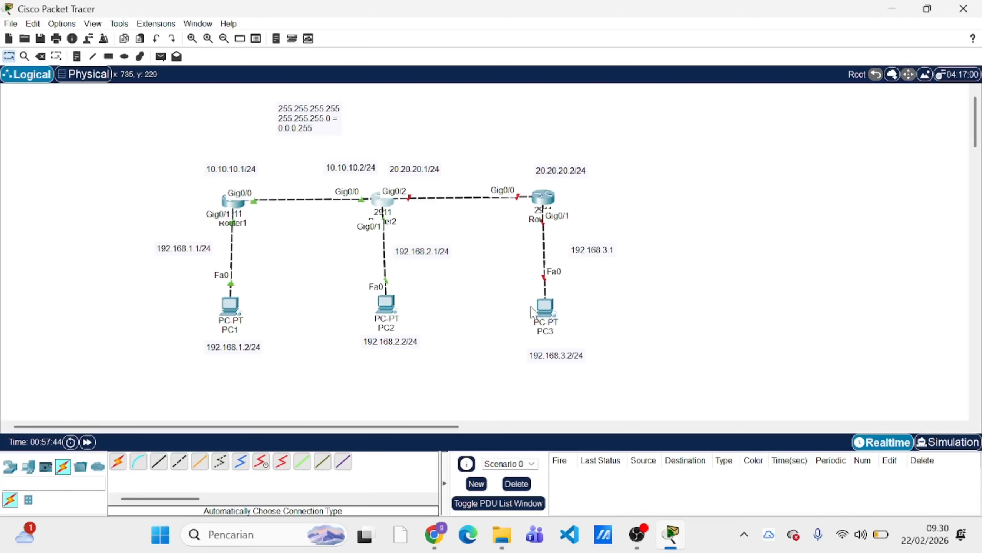
Step: Open Router2's command line, enter interface gig0/2 and enable it with no sh
click(383, 199)
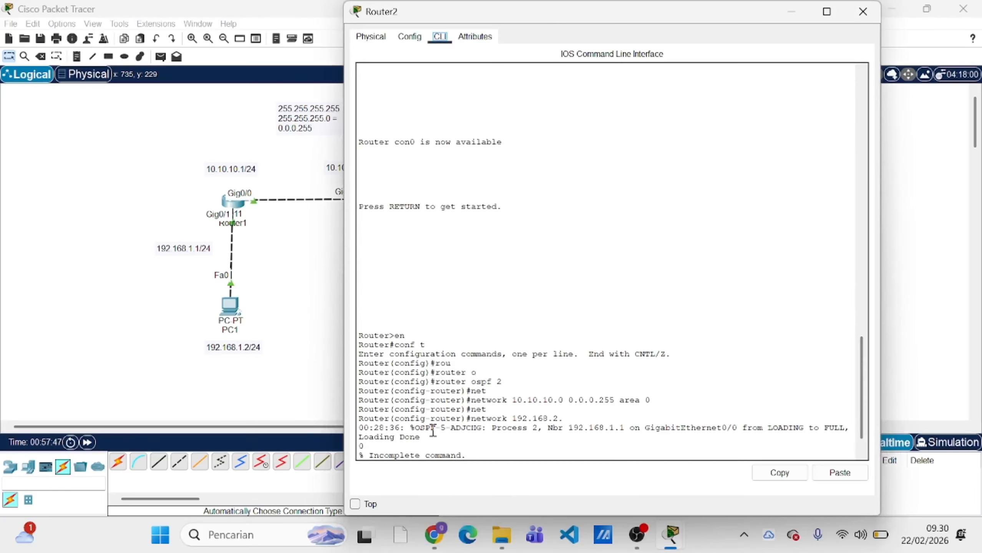
click(471, 451)
text(network 192.168.2.0 0.0.0.255 area 0)
key(Return)
text(ex)
key(Return)
key(Return)
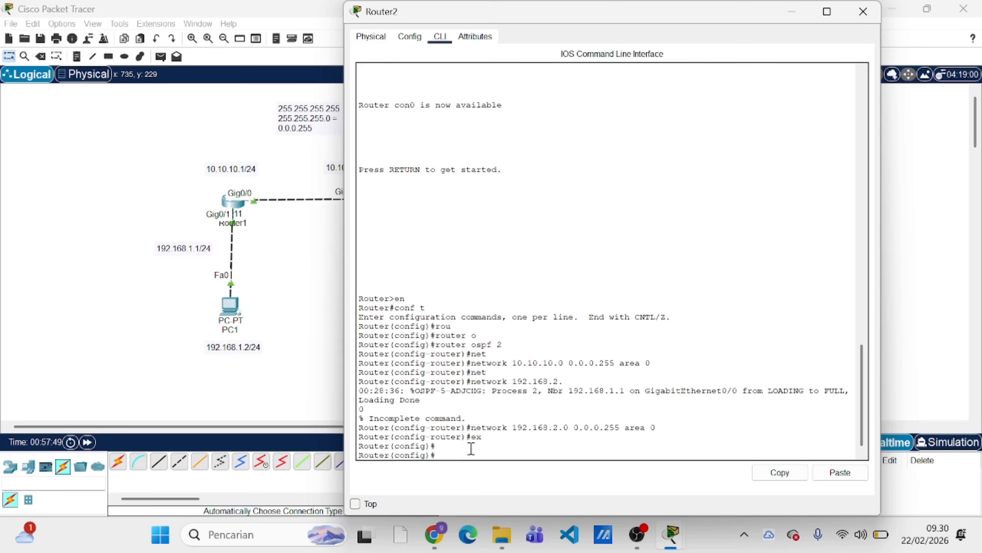
text(int gig0/2)
key(Return)
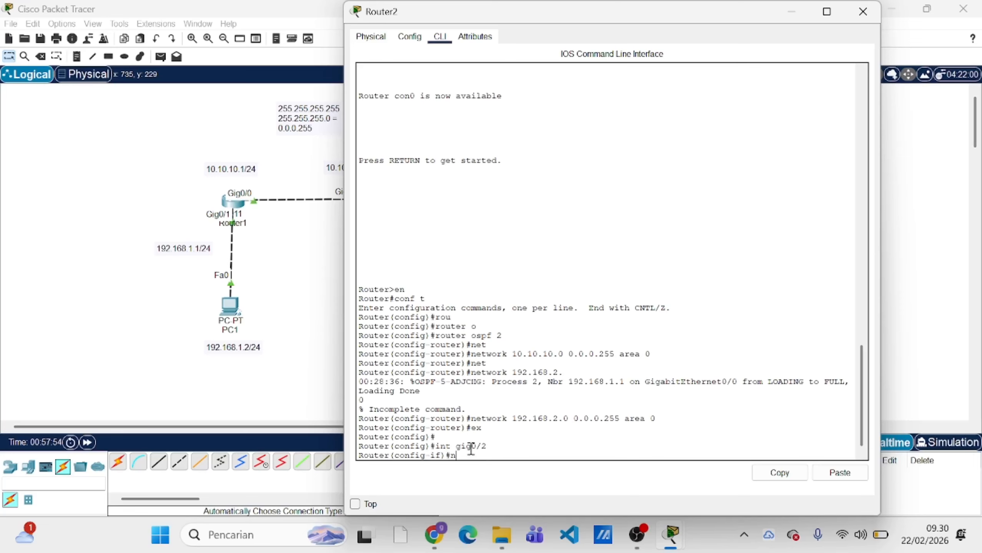
text(no sh)
key(Return)
key(Return)
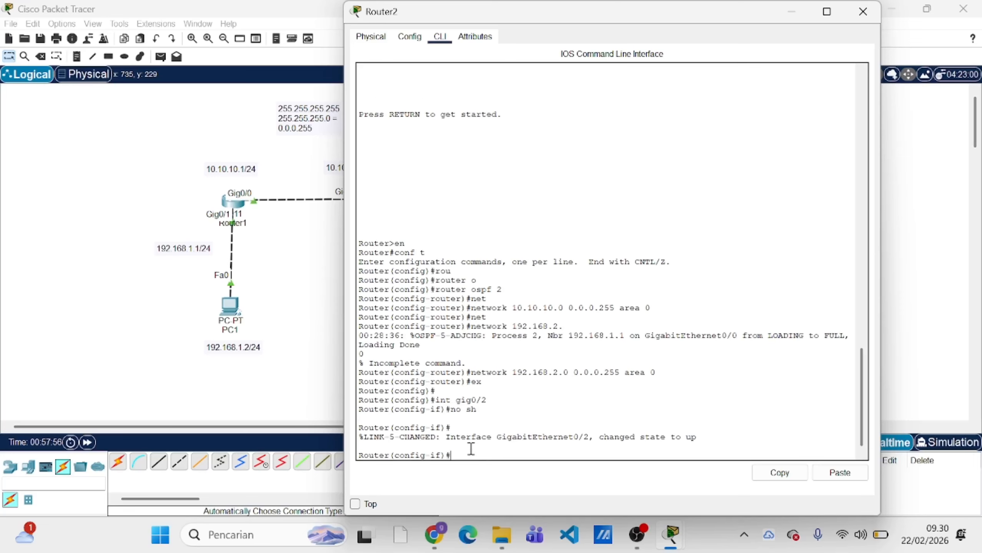
Step: Assign IP address 20.20.20.1 with mask 255.255.255.0 to Router2's gig0/2 interface
text(ip add)
key(Tab)
text(20.20.2)
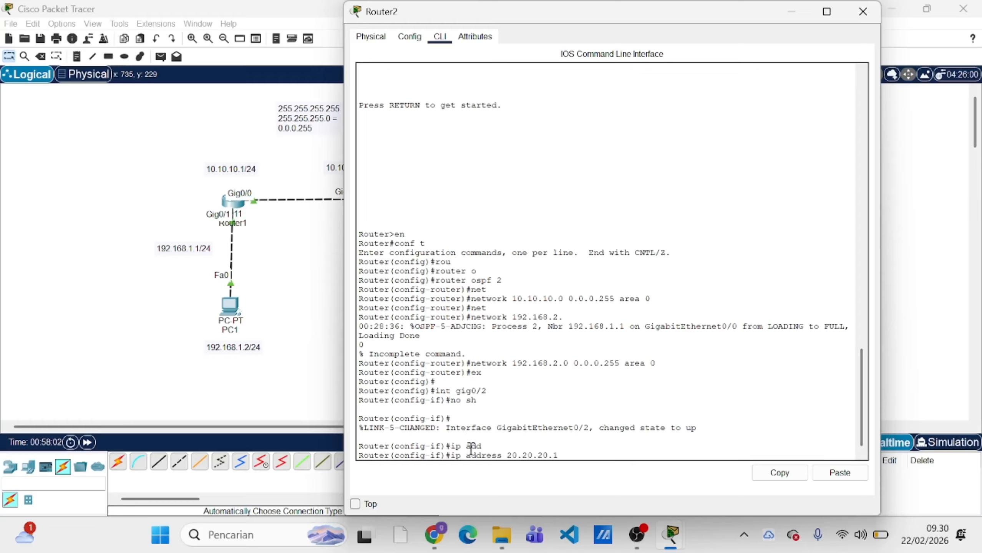
text(0.1 255.255.255.0)
key(Return)
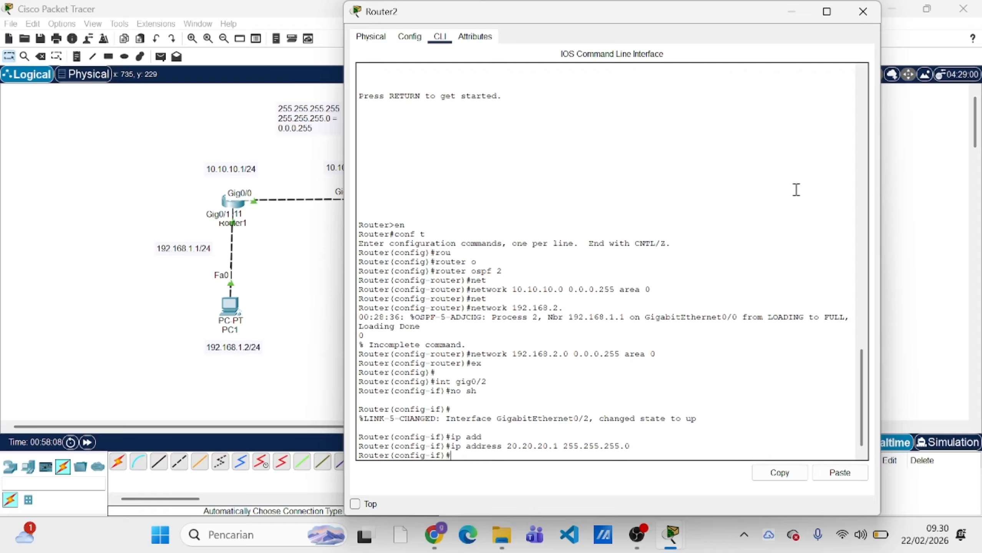
Step: Open Router3's command line, answer no to the initial configuration dialog and enter global configuration mode with en and conf t
click(862, 12)
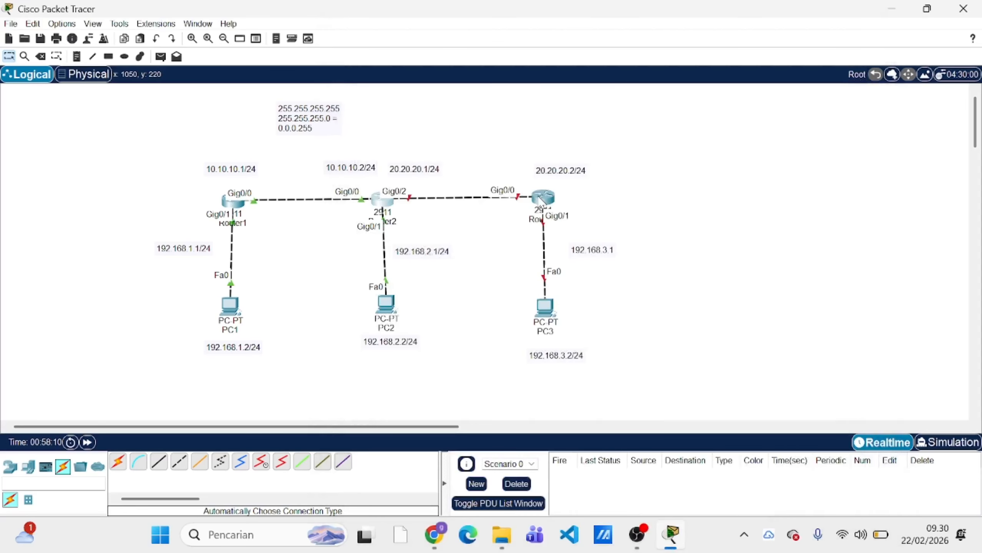
click(543, 197)
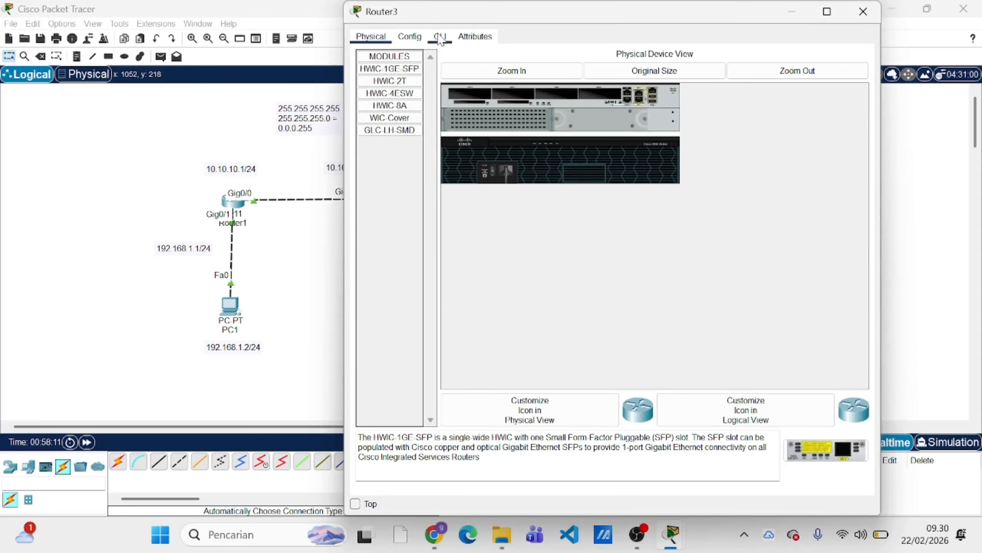
click(439, 36)
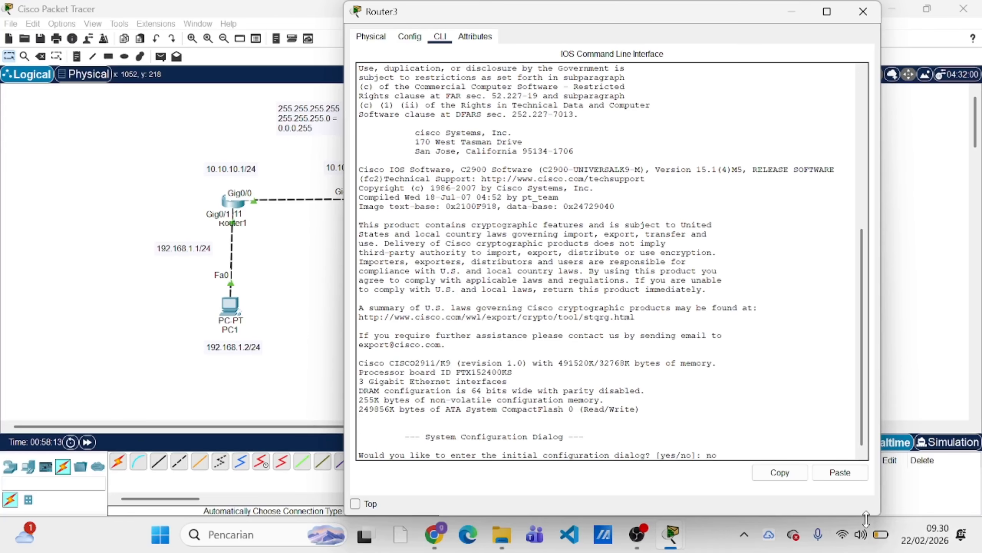
text(no)
key(Return)
key(Return)
text(er>e)
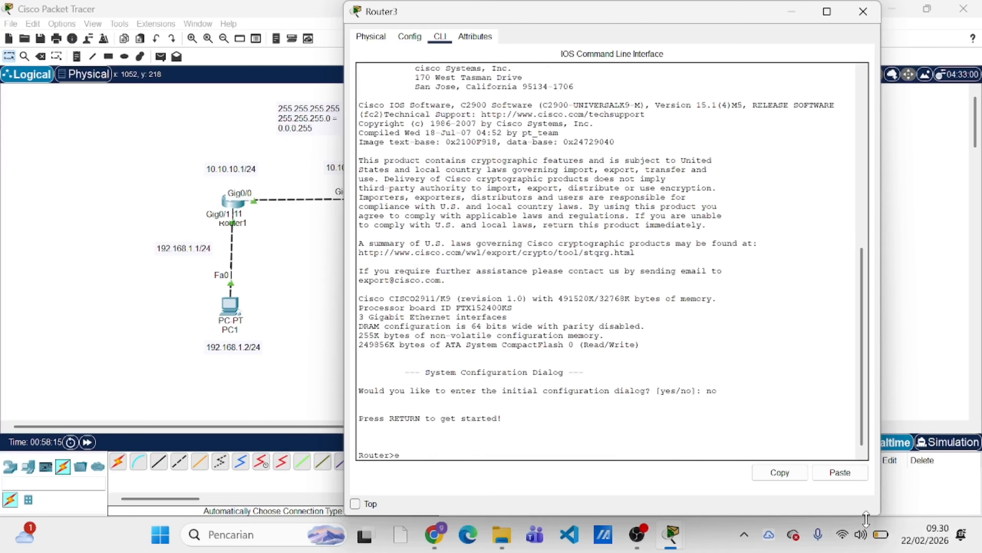
text(n)
key(Return)
text(con)
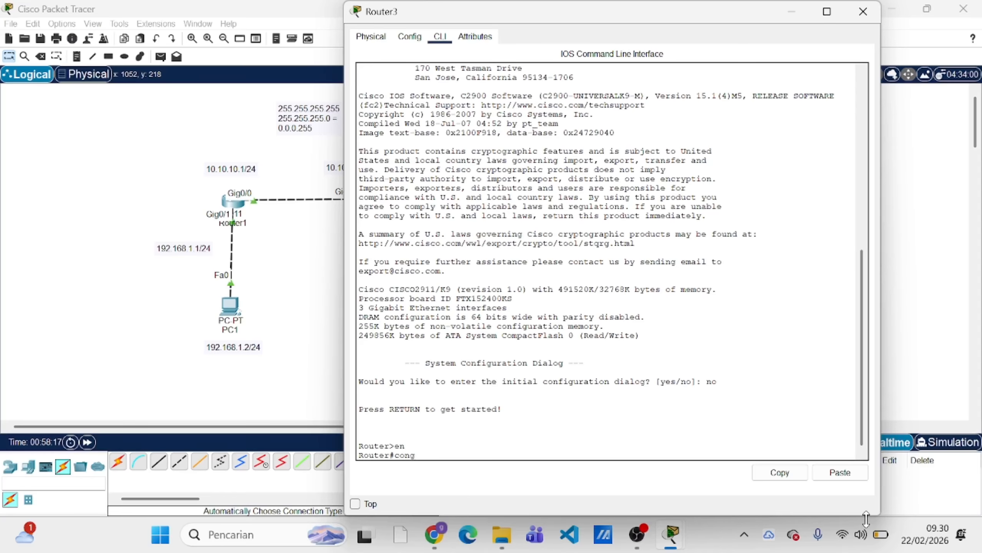
text(f t)
key(Return)
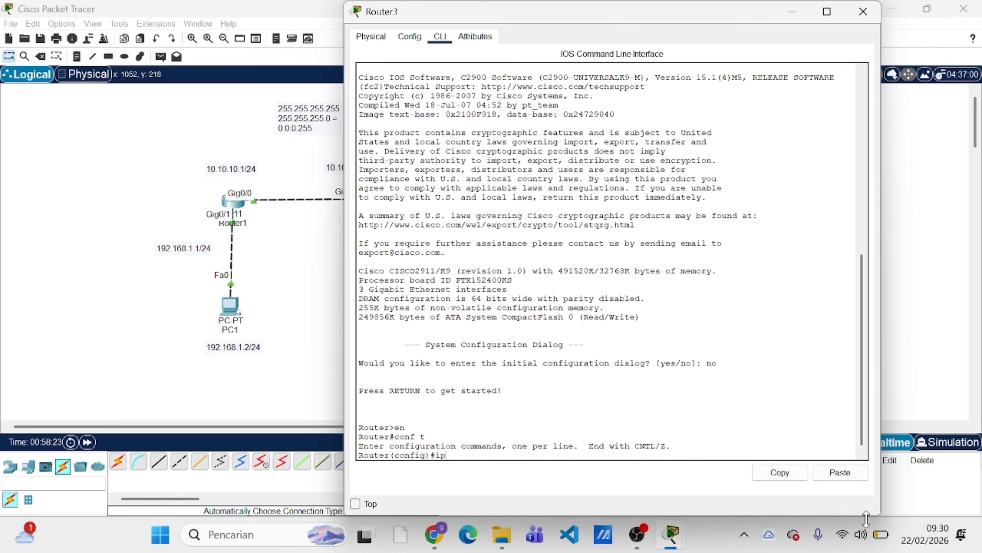
Step: Enable Router3's interface range gig0/0-2 with no sh and exit the range
key(BackSpace)
key(BackSpace)
key(BackSpace)
key(Tab)
text(gig)
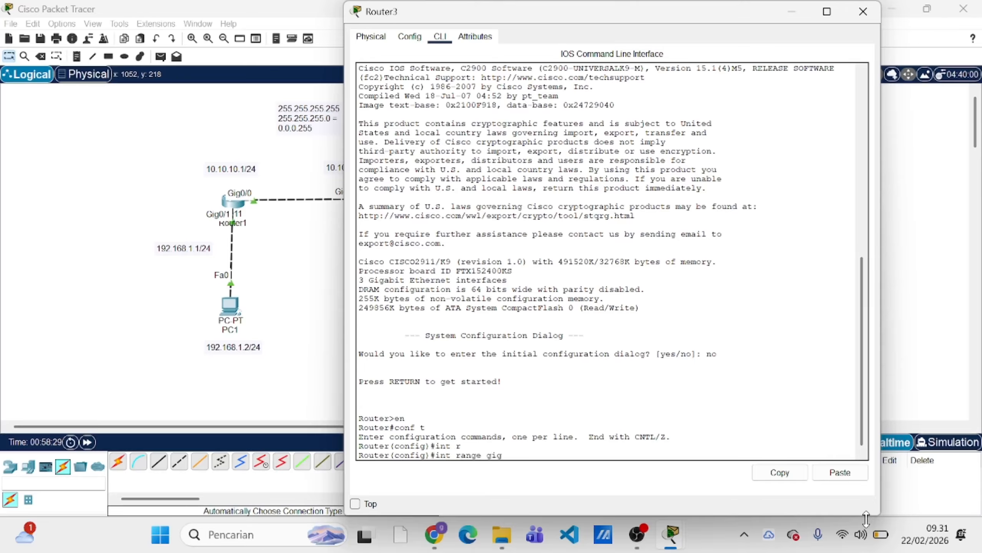
text(0/0-2)
key(Return)
text(no sh)
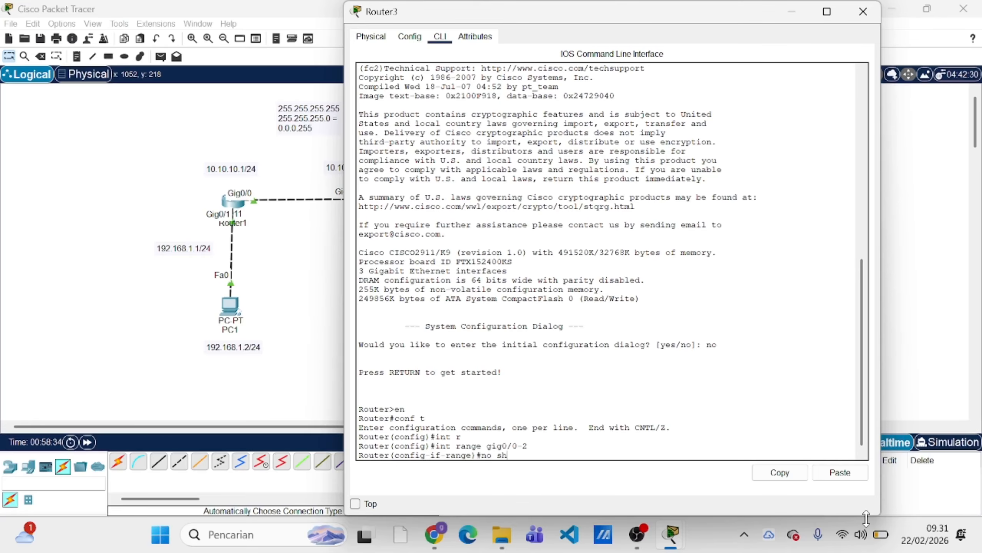
key(Return)
key(Return)
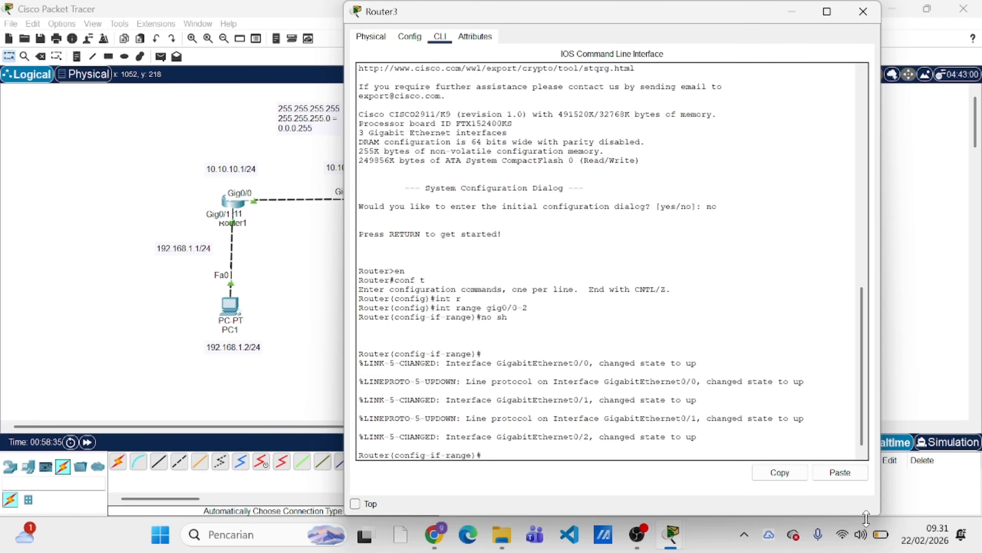
text(ex)
key(Return)
Step: Enter Router3's gig0/0 interface and try to submit 20.20.20.2 255.255.255.0 as a bare command
text(in)
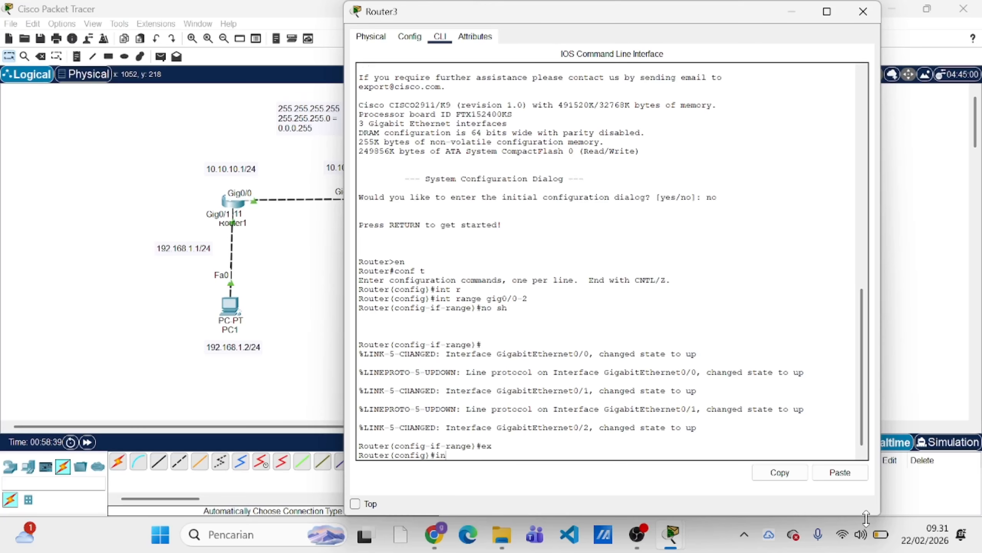
text(t gig0/0)
key(Return)
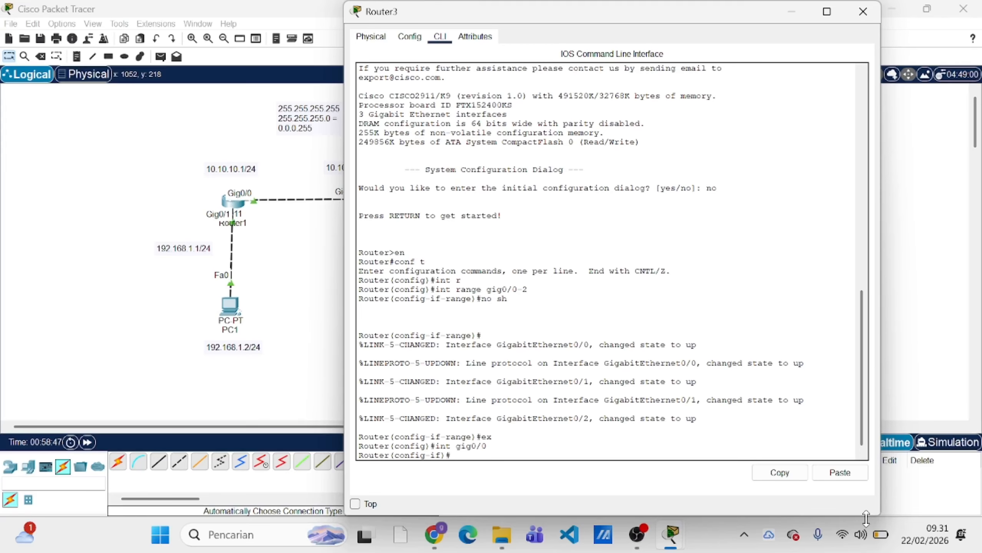
text(20.20.20.2 255.255.255.255)
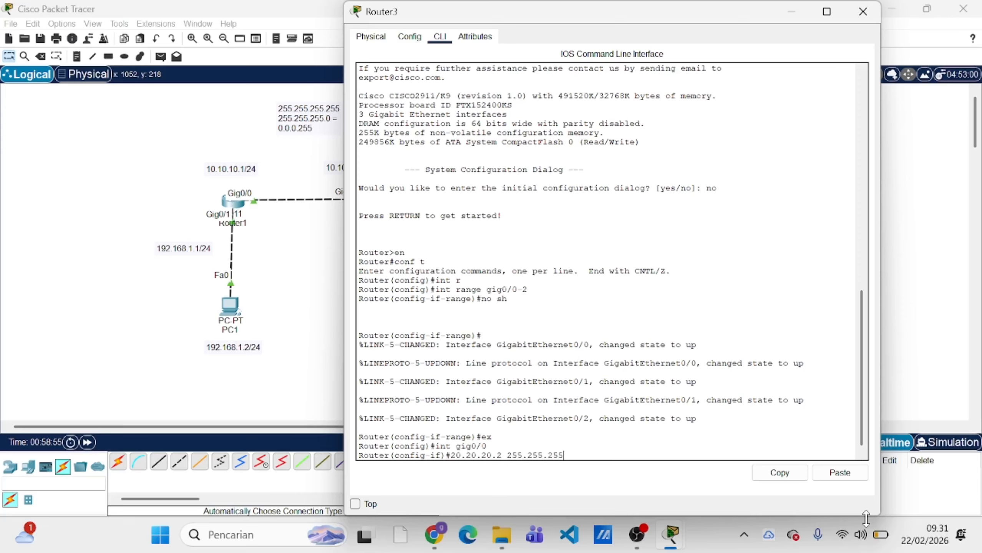
text(.0)
key(Return)
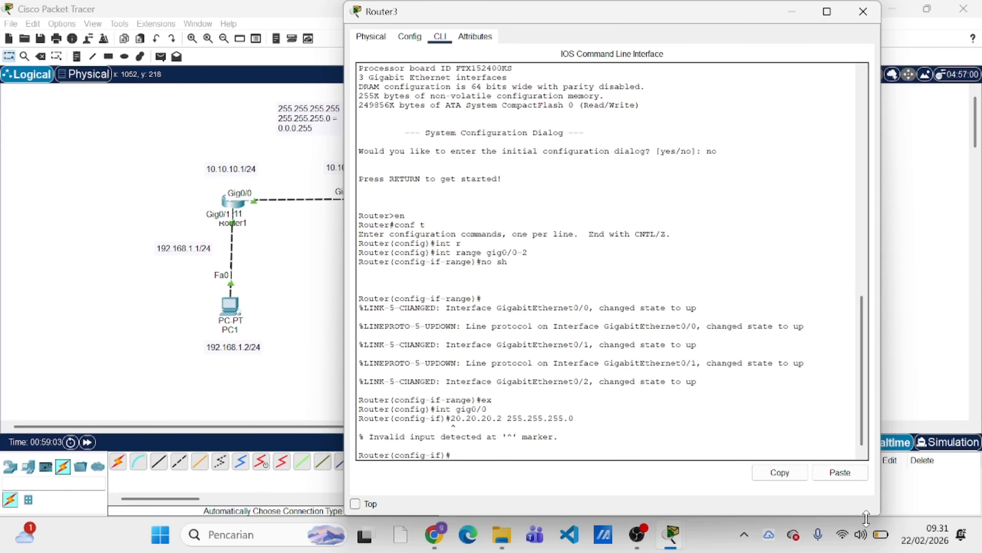
Step: Correct the command to ip add 20.20.20.2 255.255.255.0 on Router3's gig0/0 and exit the interface
key(Up)
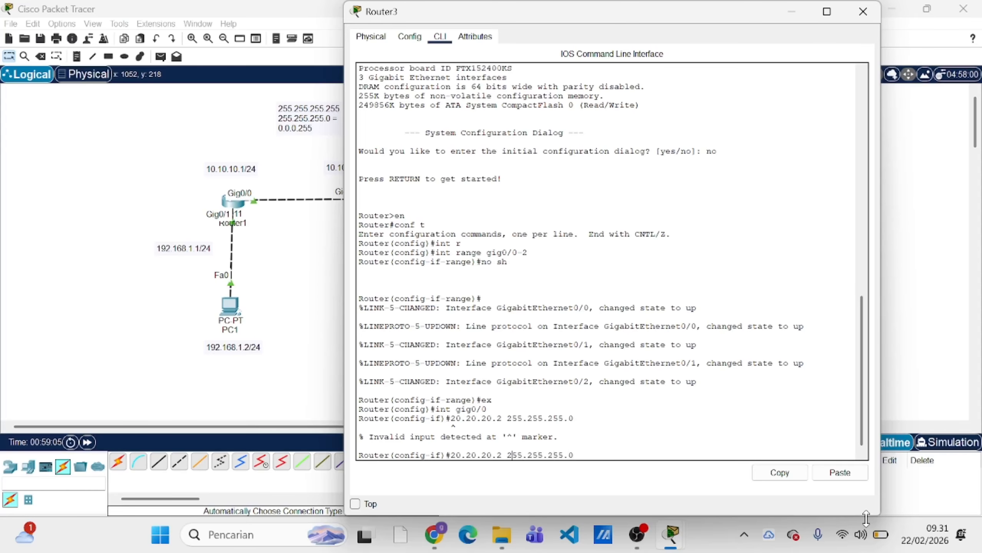
key(Home)
text(ip add)
key(Return)
key(Up)
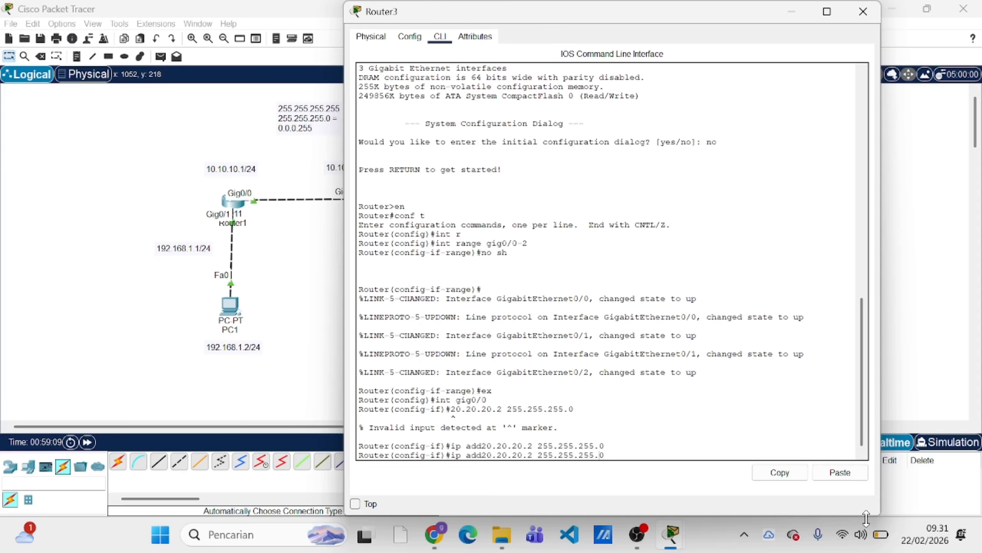
key(Left)
key(Left)
key(Left)
key(Left)
key(Left)
key(Left)
key(Left)
key(Left)
key(Left)
key(Left)
key(Left)
key(Left)
key(Left)
key(Left)
key(Left)
key(Left)
key(Left)
key(Left)
key(Left)
key(Left)
key(Return)
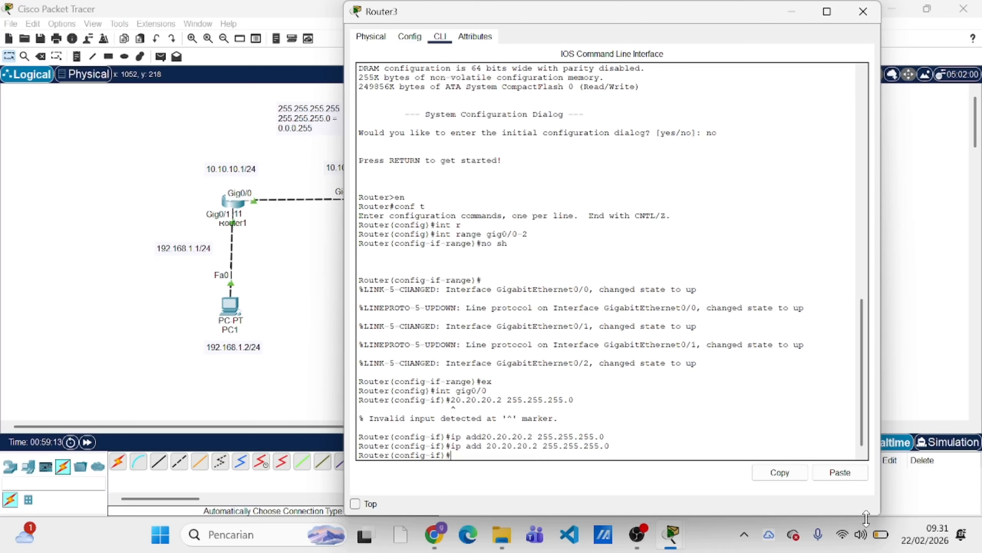
text(ex)
key(Return)
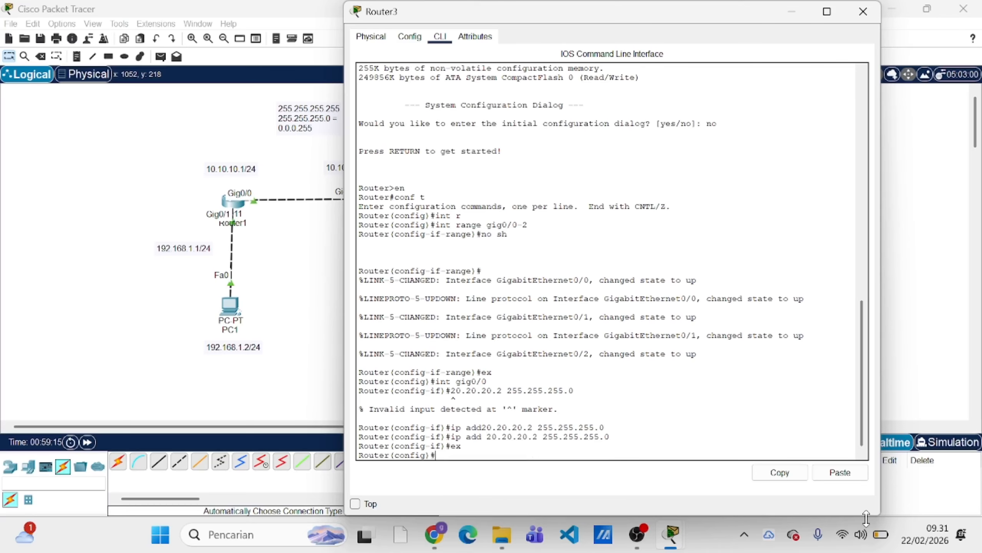
Step: Assign IP address 192.168.3.1 with mask 255.255.255.0 to Router3's gig0/1, exit the interface and close the router window
text(int gig0/1)
key(Return)
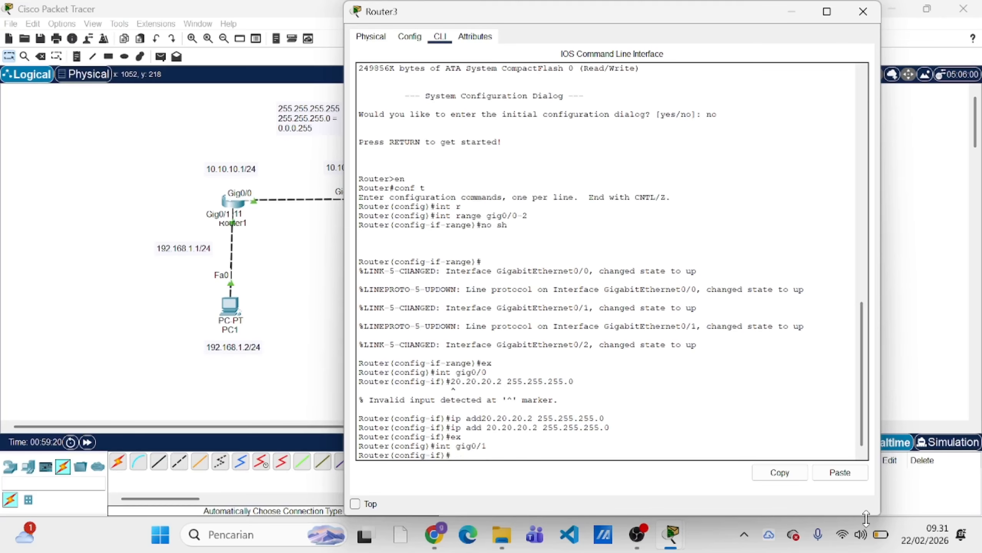
text(ip ad)
key(Tab)
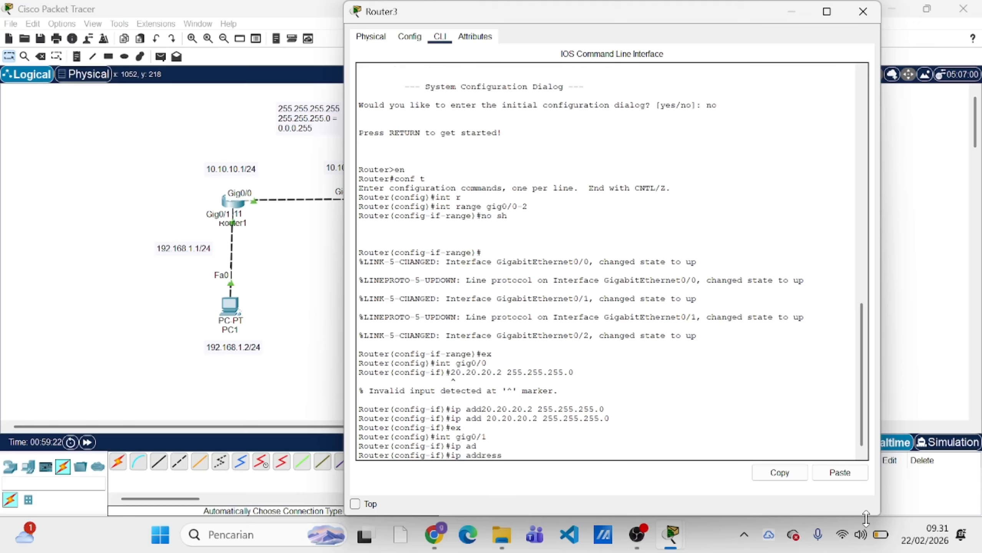
text(192.168.3.1 255)
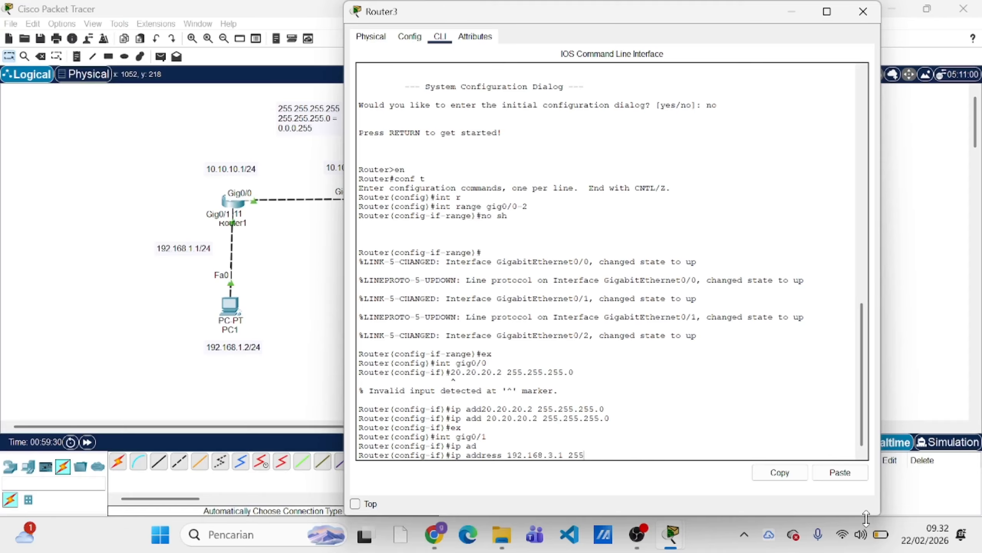
text(.255.255.2)
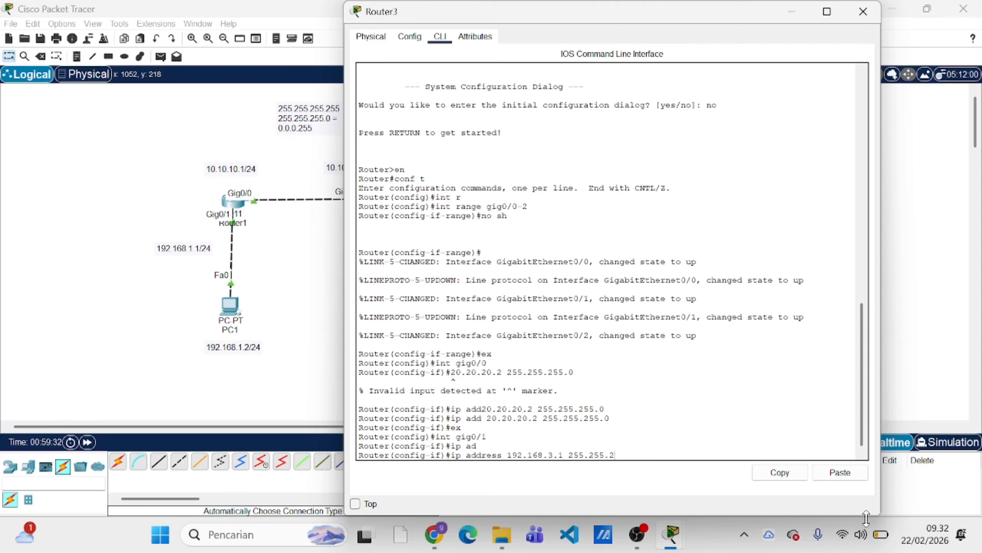
text(.0)
key(Return)
text(ex)
key(Return)
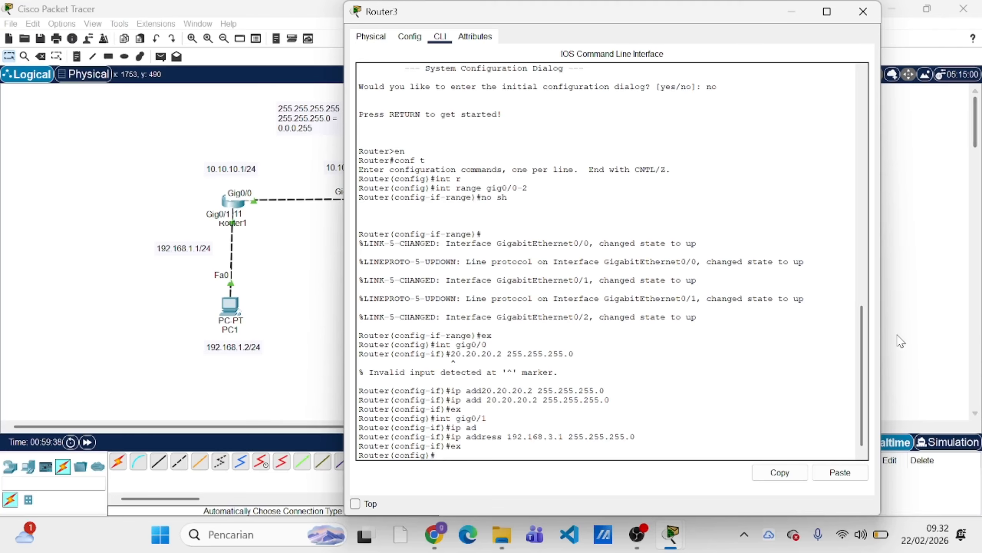
click(863, 11)
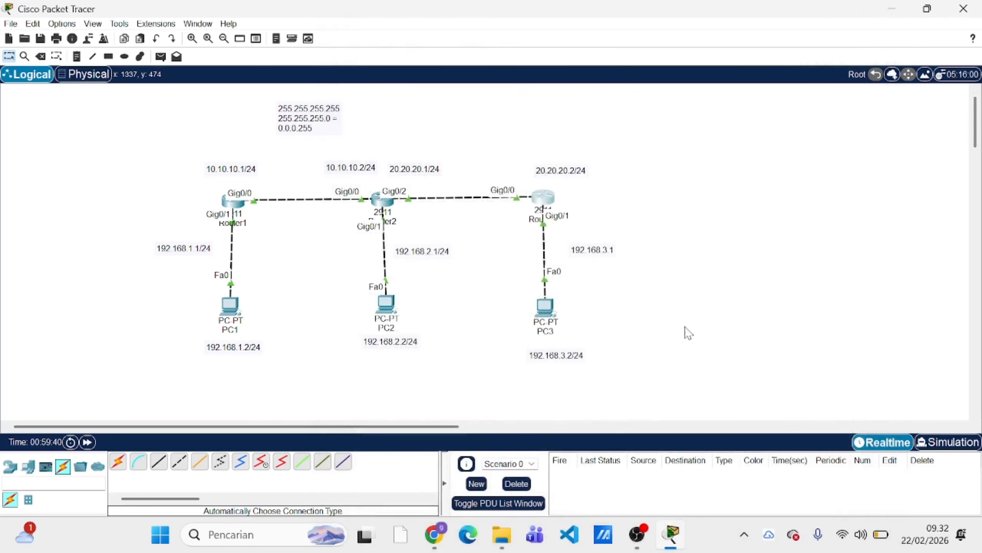
Step: Configure PC3 with static IP 192.168.3.2, subnet mask 255.255.255.0 and default gateway 192.168.3.1
click(548, 314)
drag(557, 107, 191, 116)
click(117, 136)
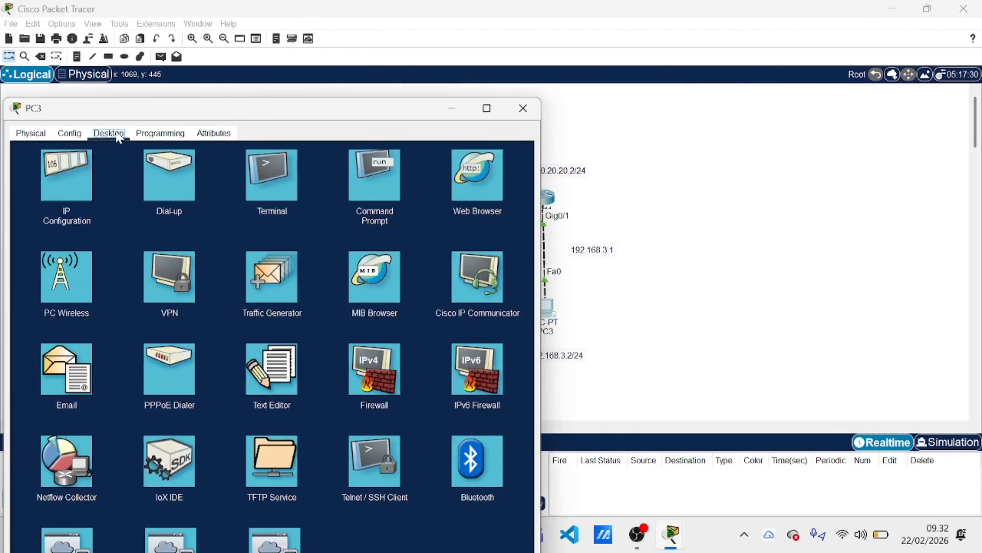
click(89, 185)
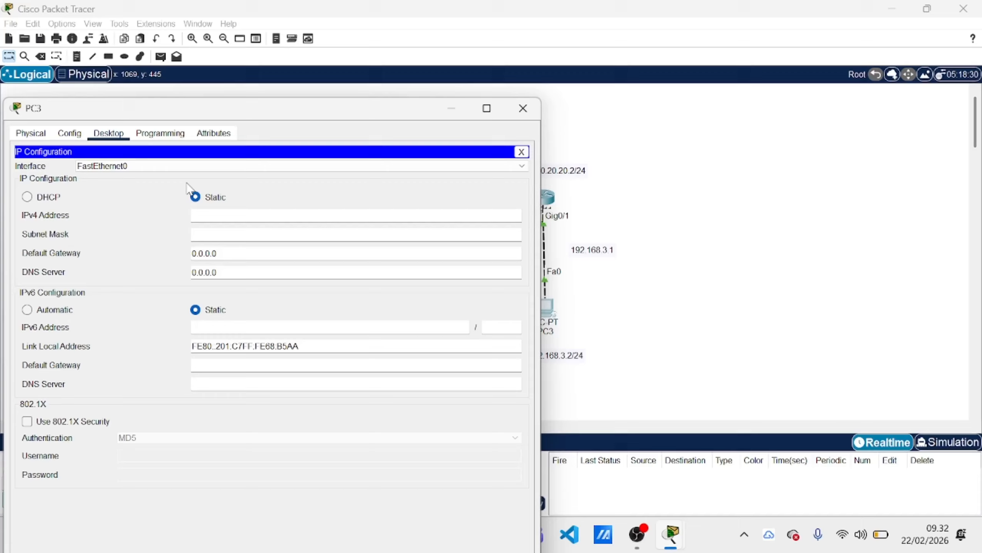
click(247, 216)
text(192.168.3.2)
click(254, 235)
click(241, 259)
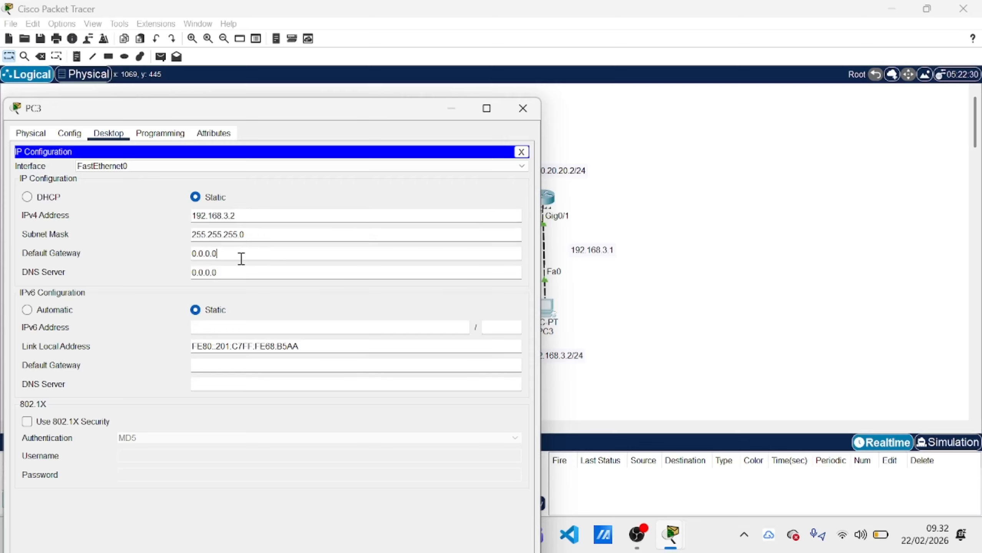
double_click(241, 258)
text(192.168.3.1)
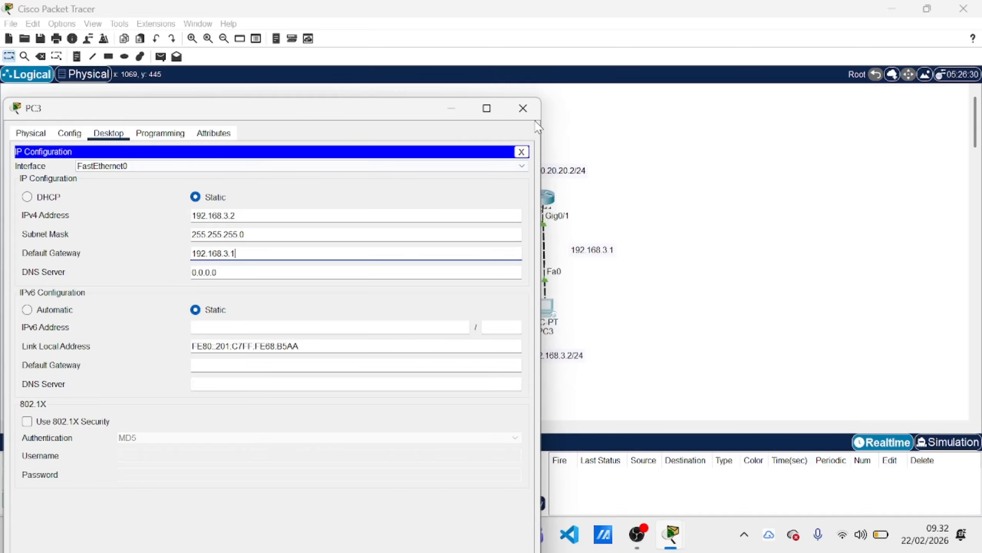
click(523, 108)
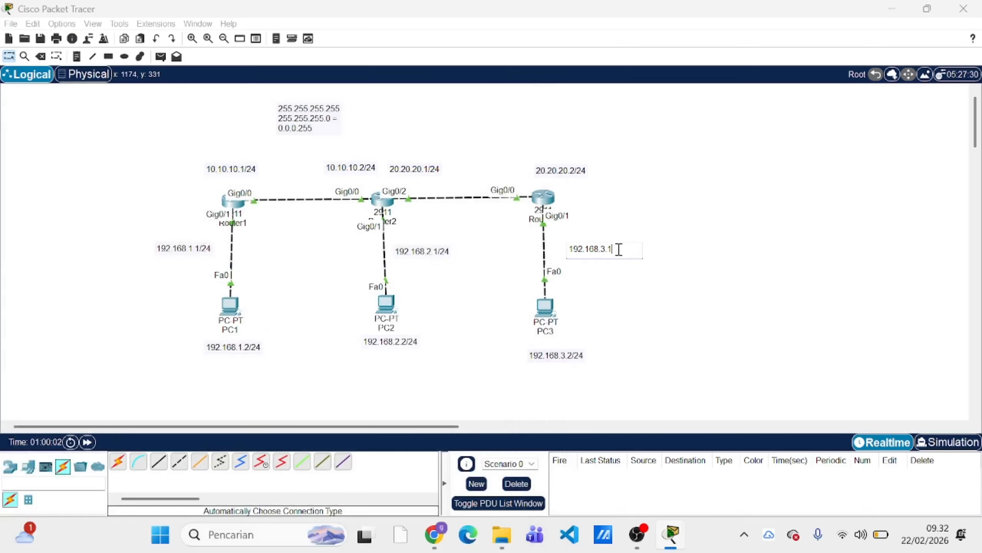
Step: Complete the address note between Router3 and PC3 as 192.168.3.1/24
text(/24)
click(787, 204)
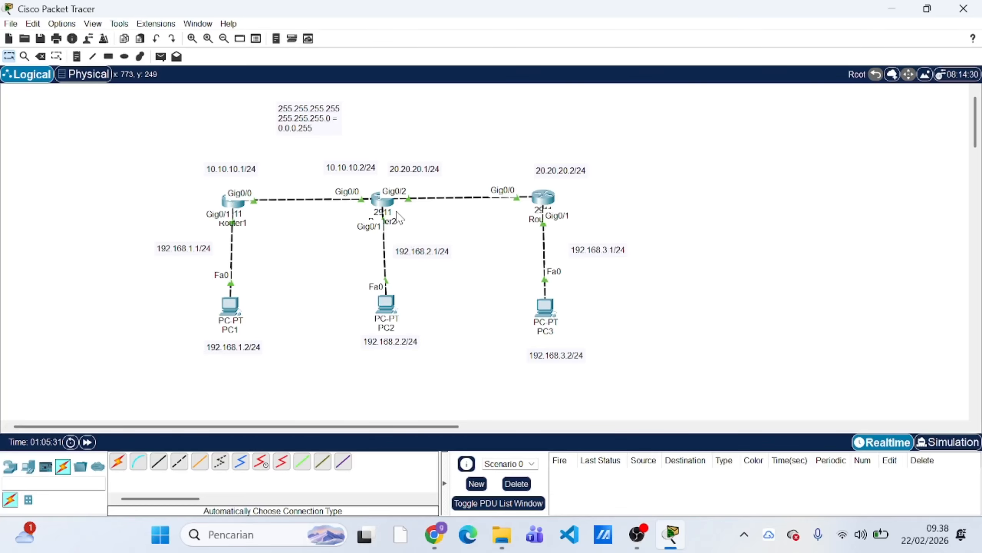
Step: Reopen Router2's command line, exit the gig0/2 interface and enter OSPF process 2 with router ospf 2
click(383, 200)
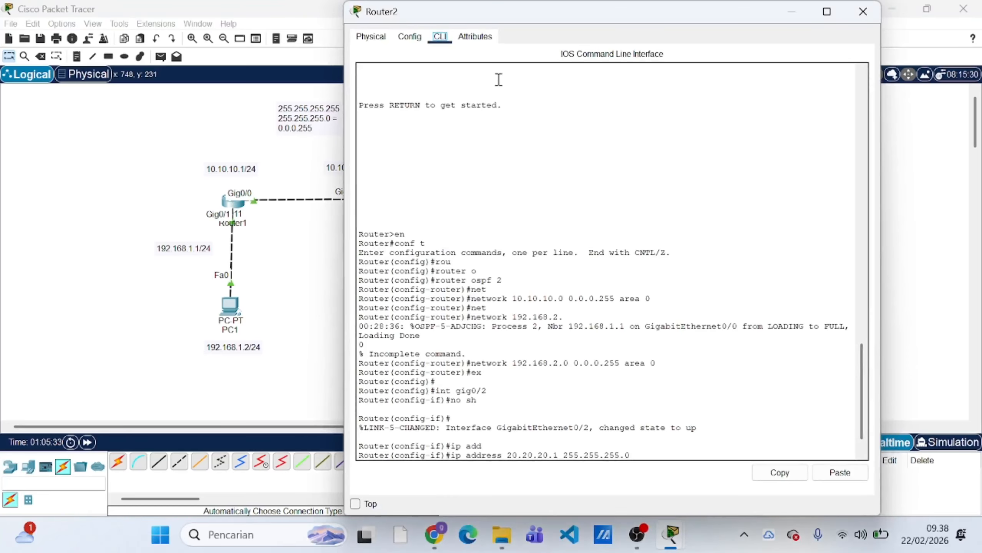
click(635, 449)
key(Return)
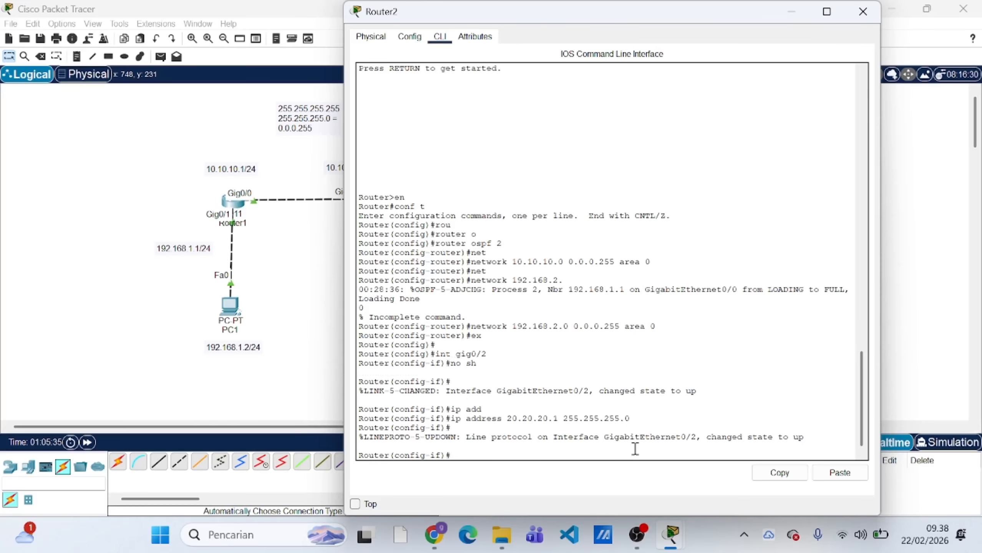
text(ex)
key(Return)
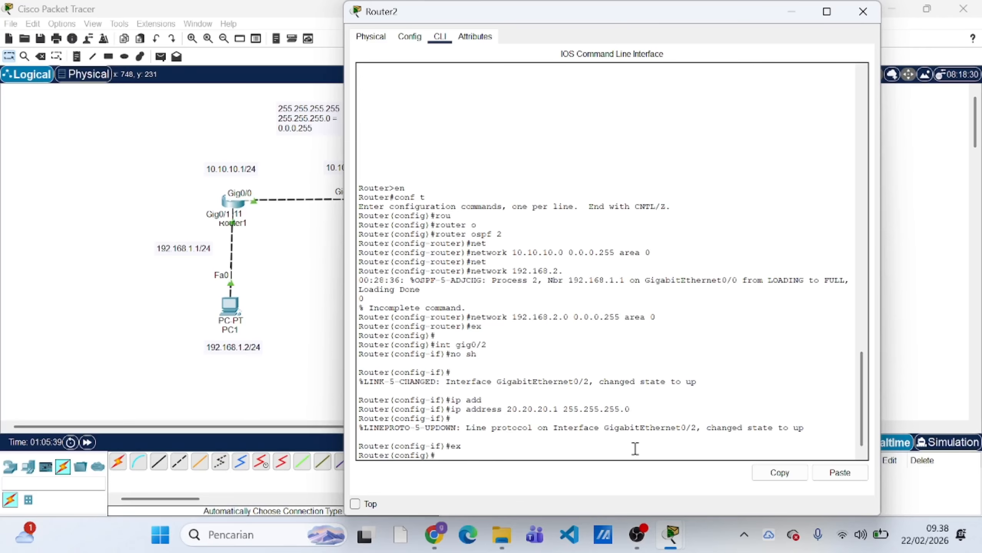
text(router osp)
key(Tab)
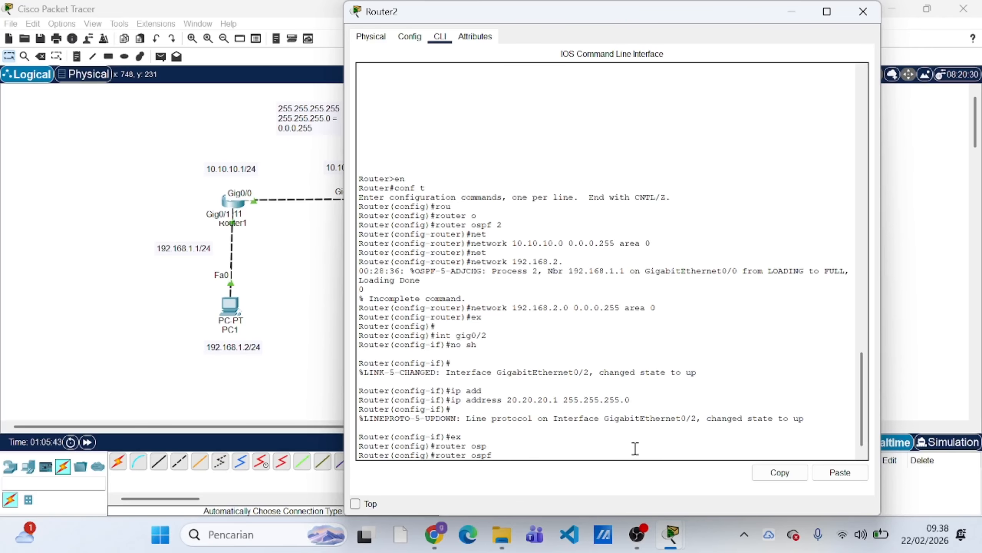
text(1)
key(Return)
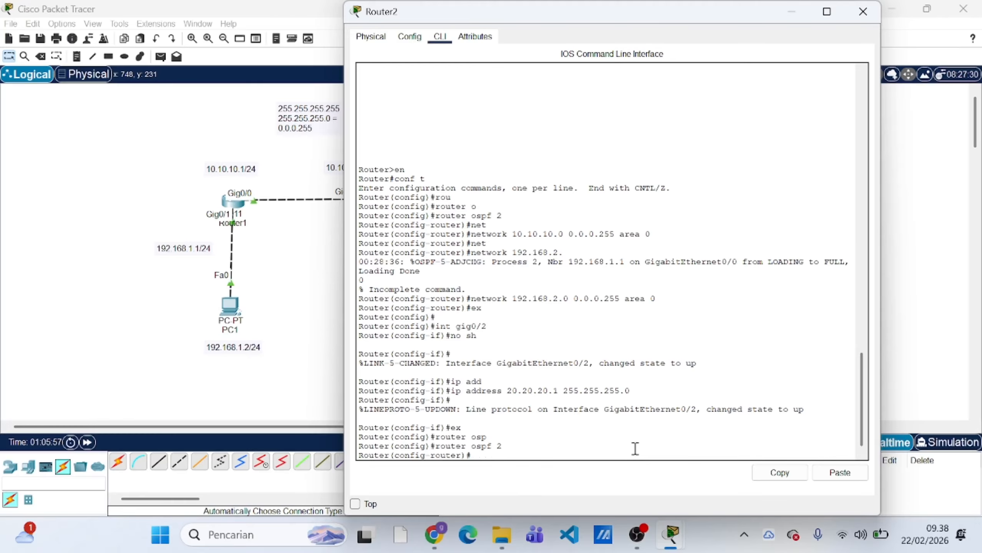
Step: Advertise network 20.20.20.0 0.0.0.255 in area 0 under Router2's OSPF process and close the router window
text(net)
key(Tab)
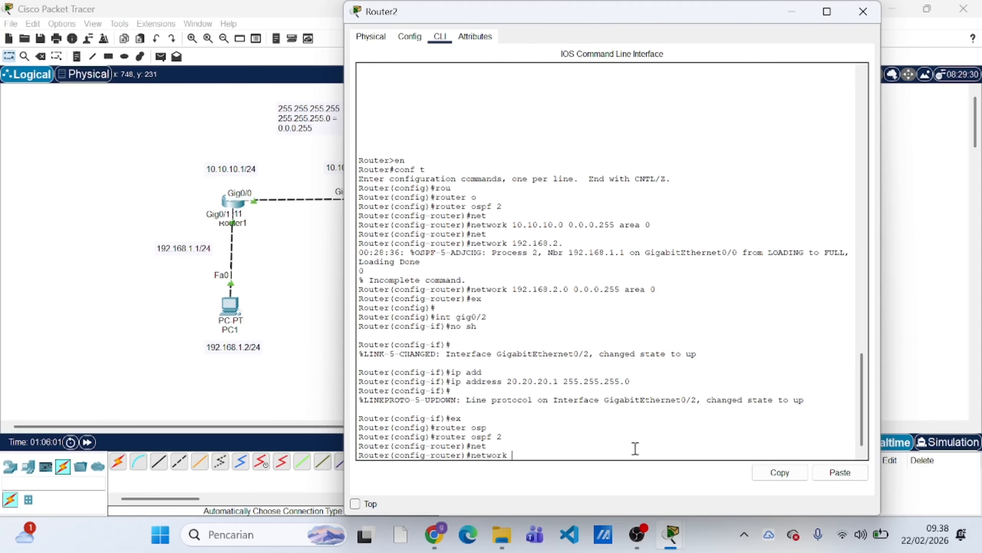
drag(525, 12, 426, 49)
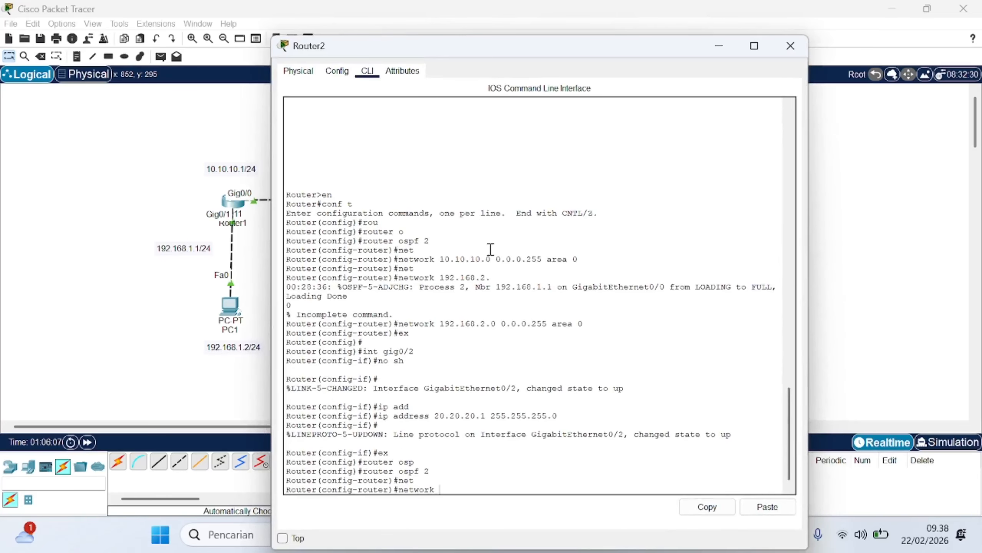
text(20.20.20.0 )
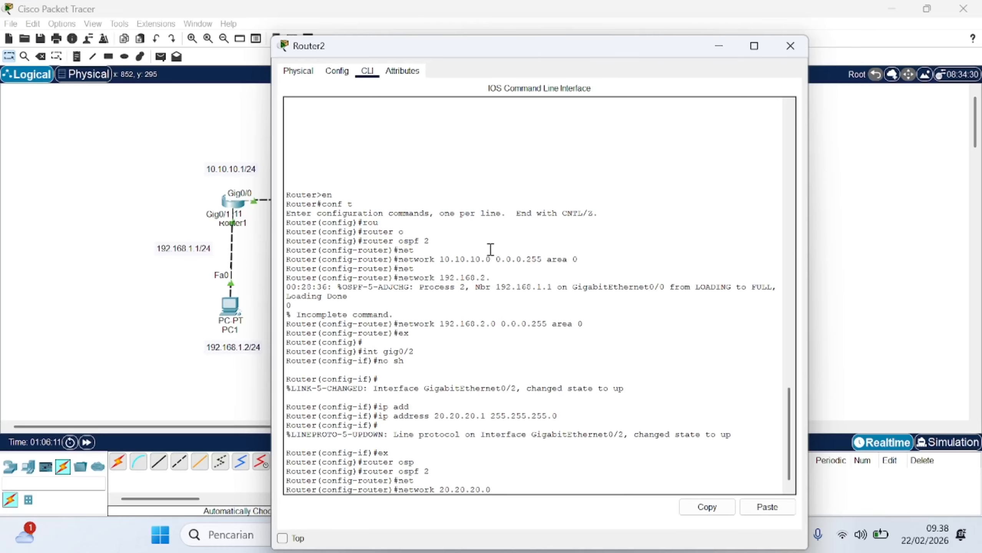
text(0.0.0.255 area 0)
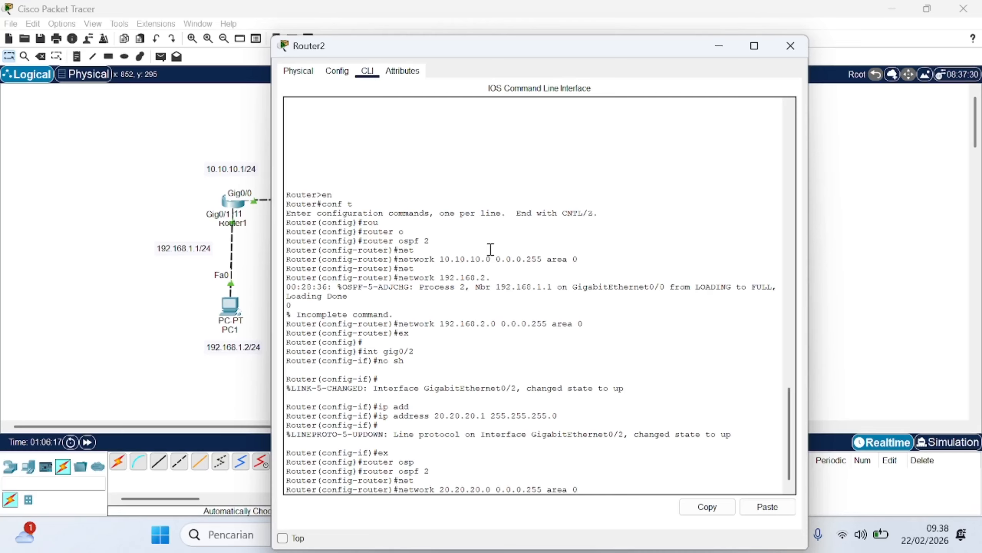
key(Return)
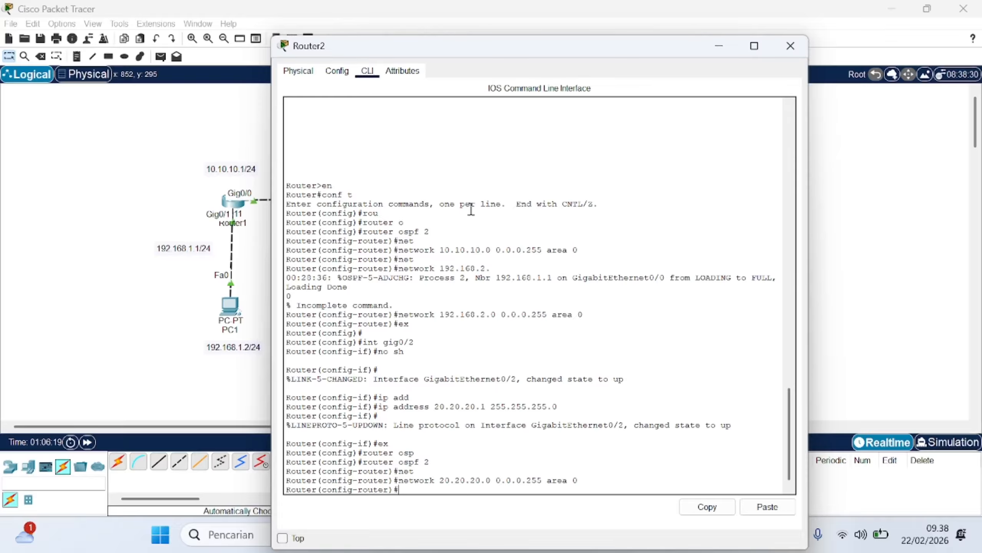
click(789, 48)
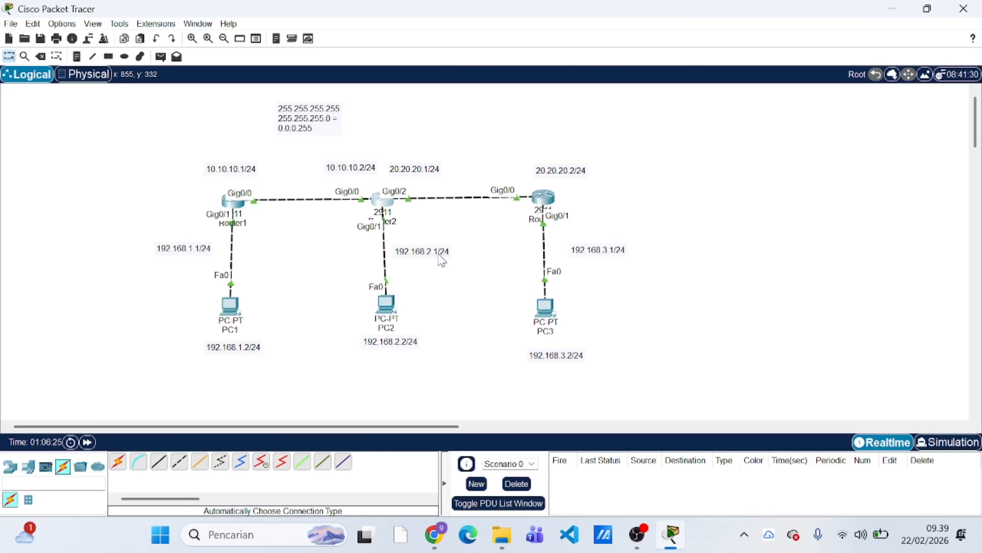
Step: Start OSPF process 3 on Router3 and advertise network 20.20.20.0 0.0.0.255 in area 0
click(538, 199)
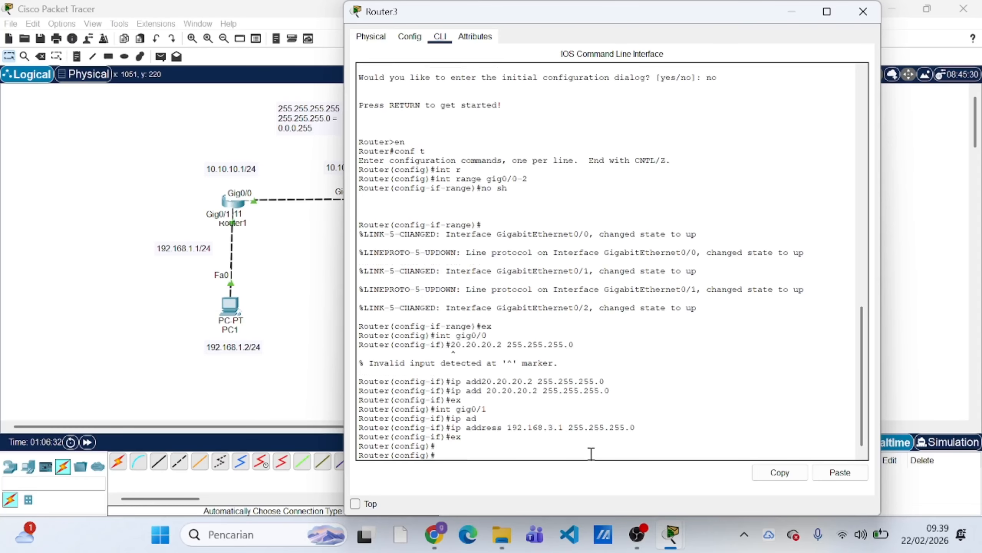
key(Return)
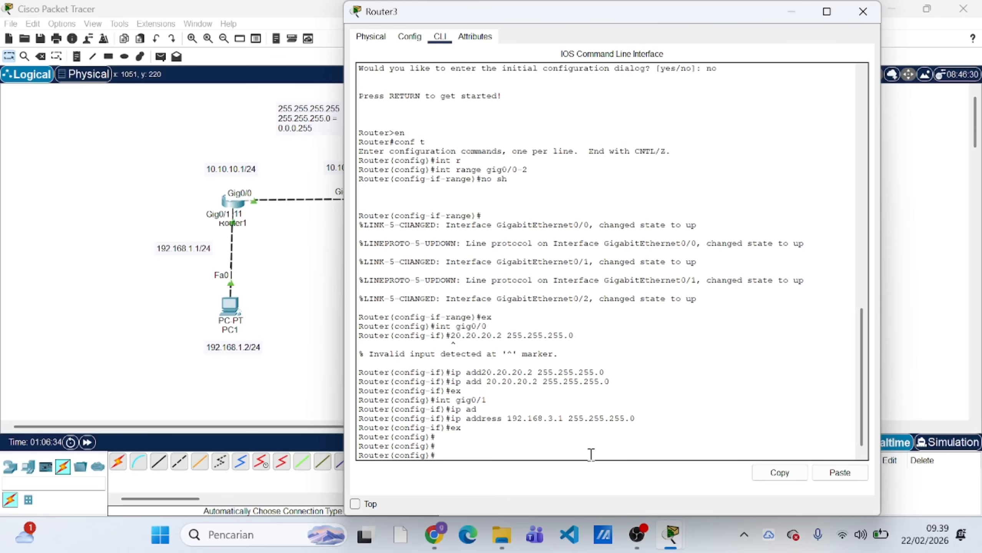
text(router ospf 3)
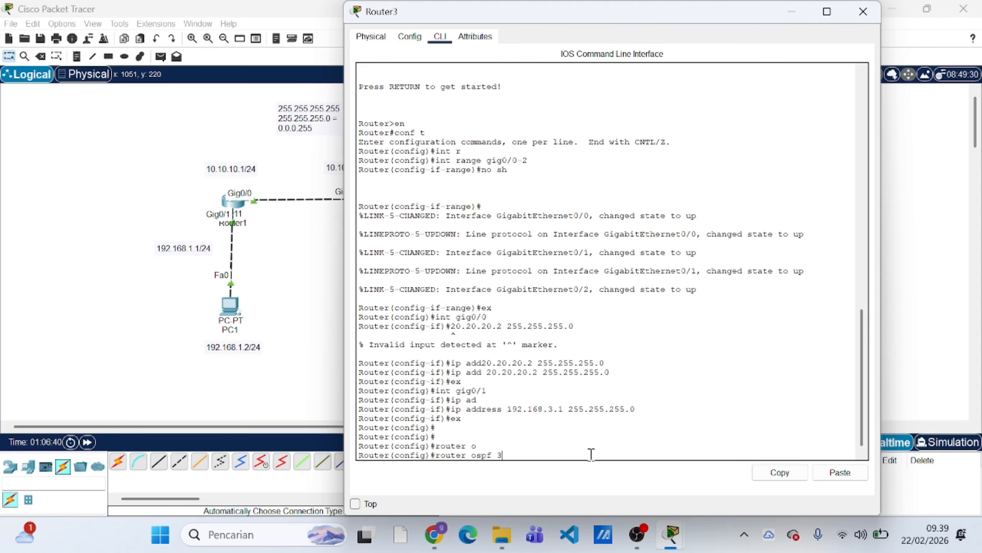
key(Return)
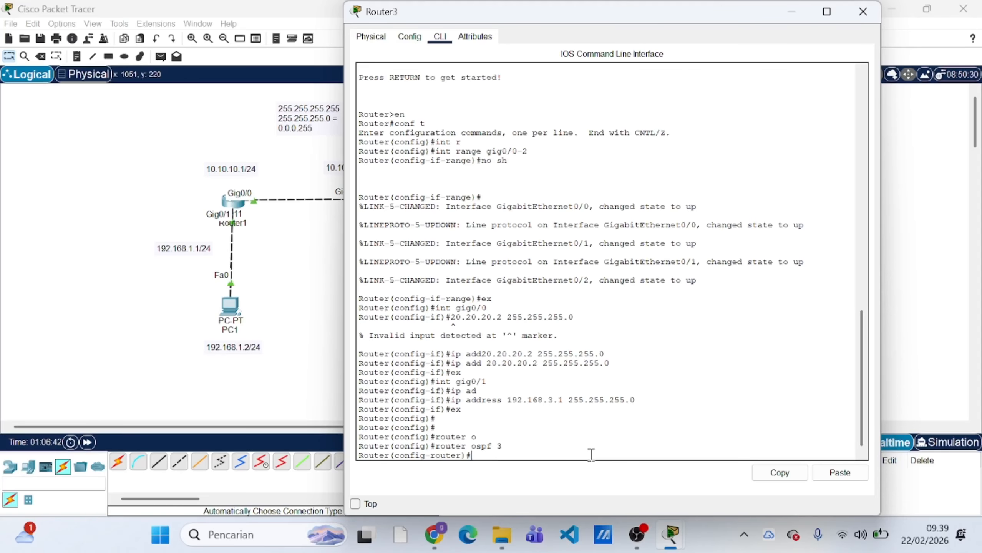
text(net)
key(Tab)
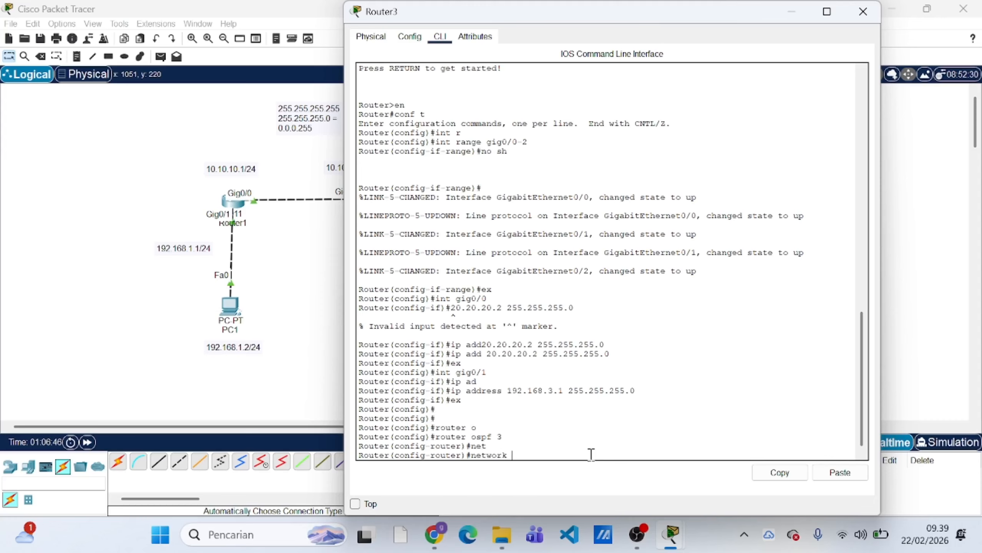
text(20.20.20.0 0.0.0.255 area 0)
key(Return)
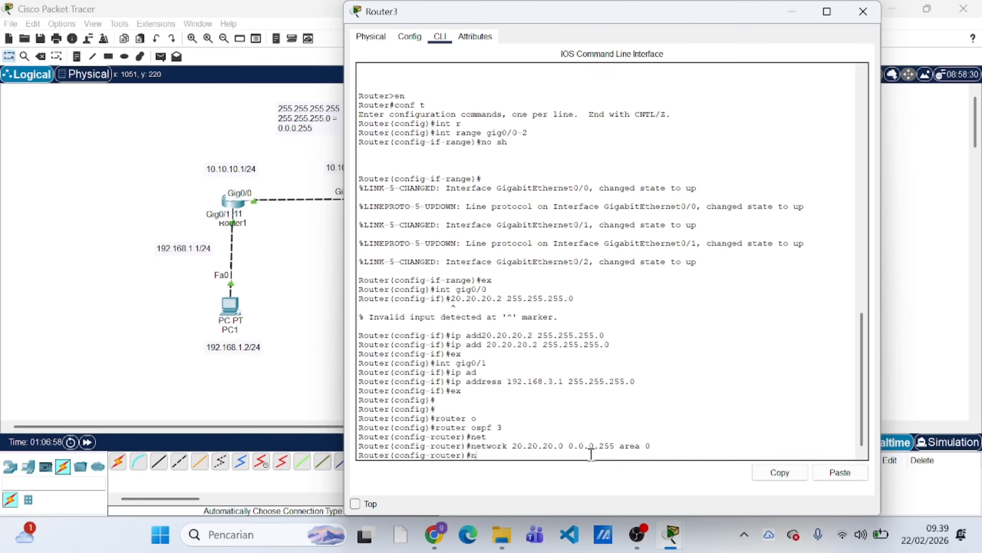
Step: Advertise network 192.168.3.0 0.0.0.255 in area 0 under Router3's OSPF process and close the router window
key(Tab)
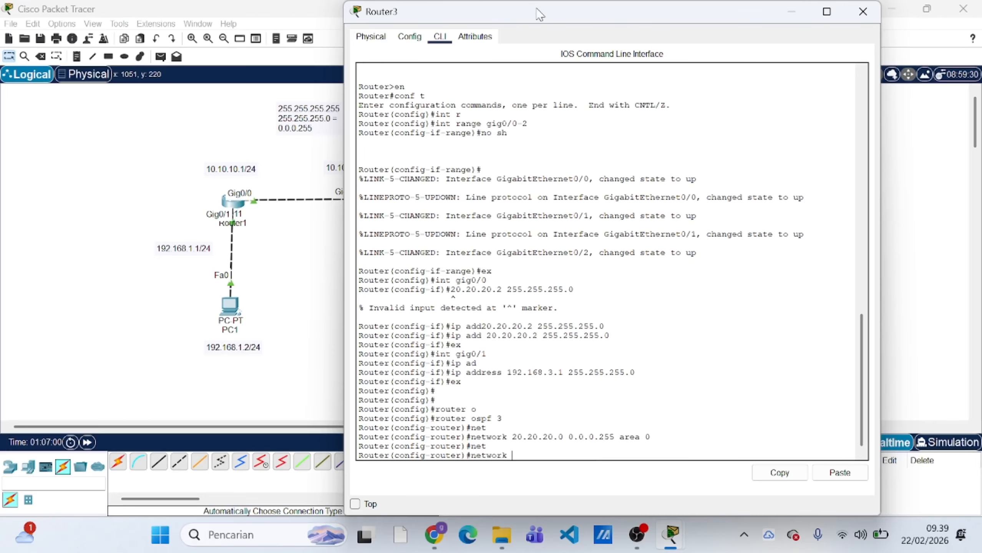
drag(535, 9, 395, 34)
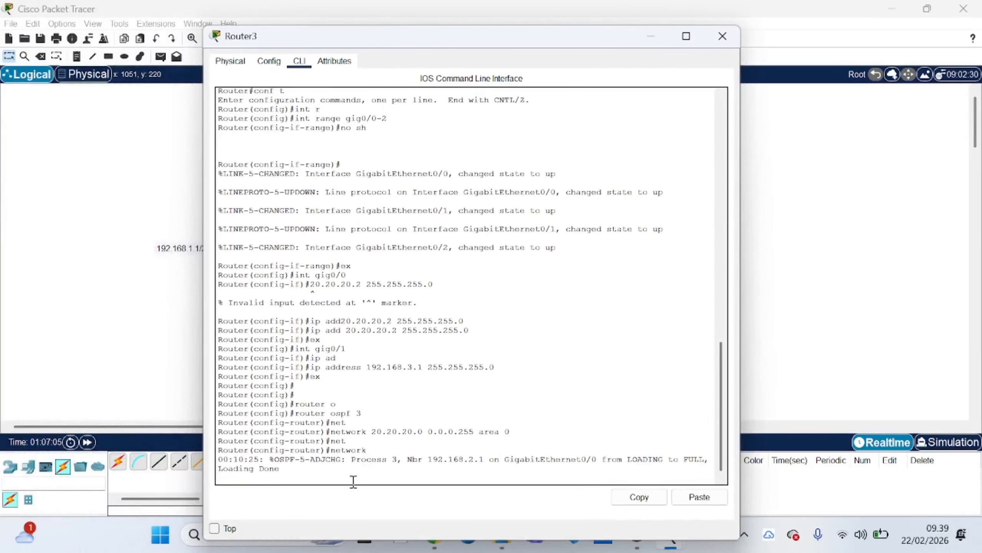
key(Return)
key(Up)
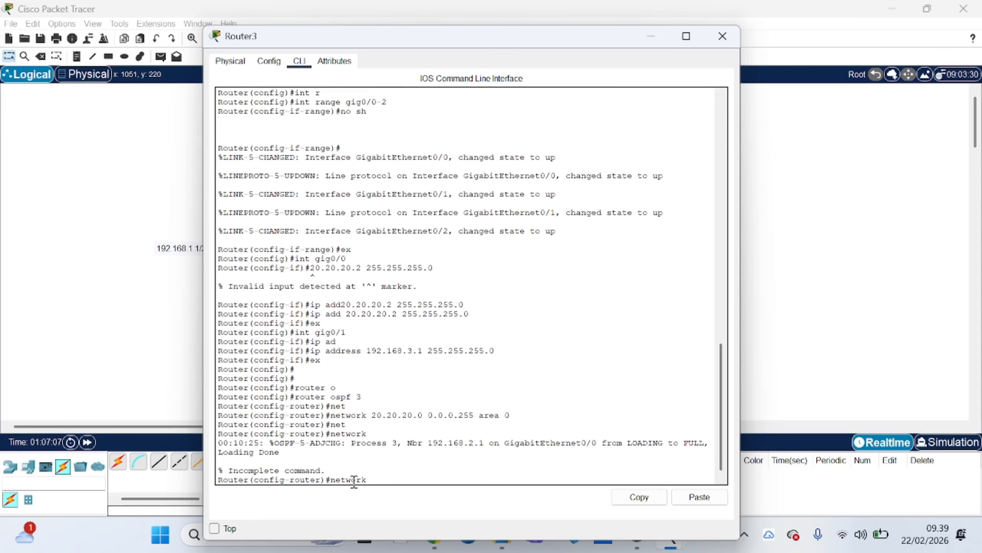
text(192.168.)
text(3.0 0.0.0.255 area 0)
key(Return)
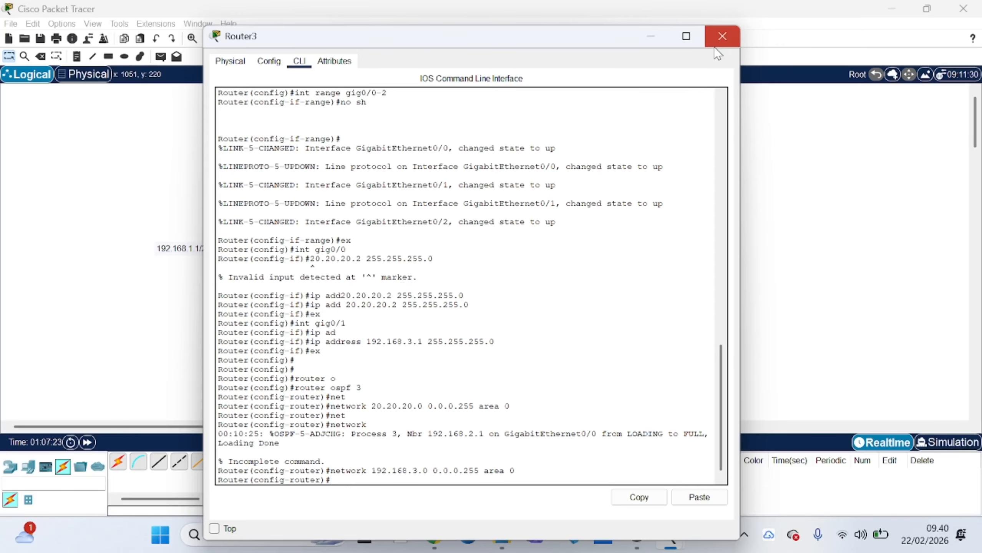
click(721, 37)
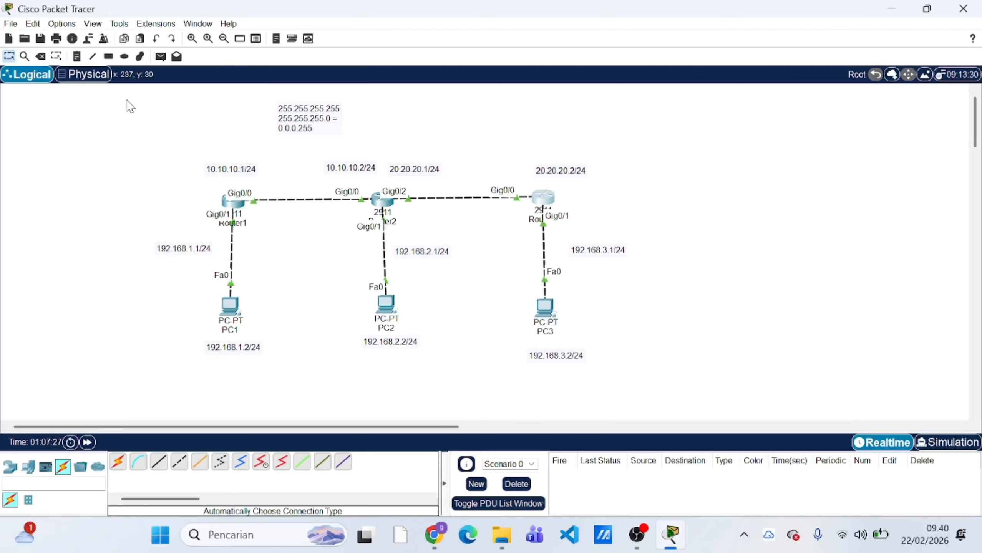
Step: Test connectivity with a simple PDU from PC2 to PC3, clear the scenario and send the same PDU again
click(160, 57)
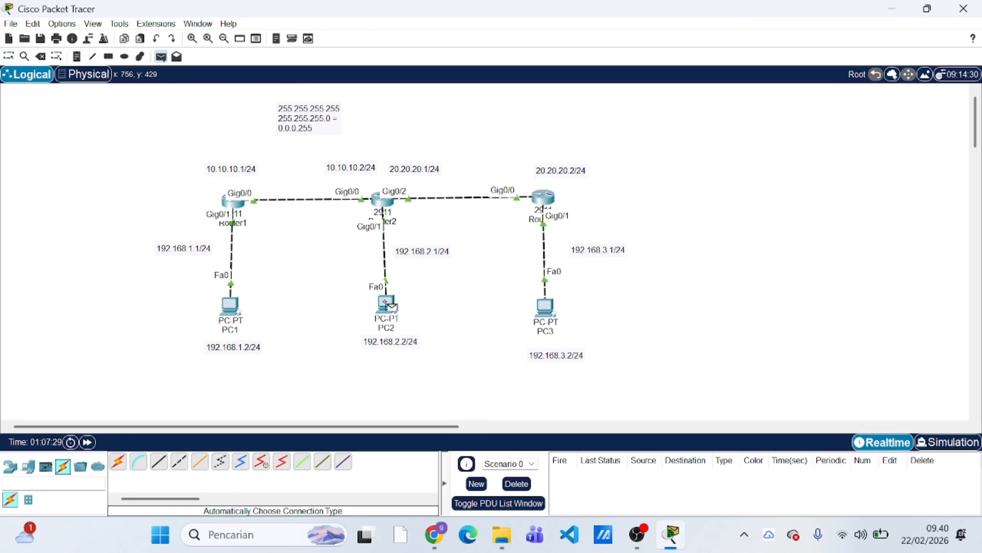
click(387, 305)
click(544, 308)
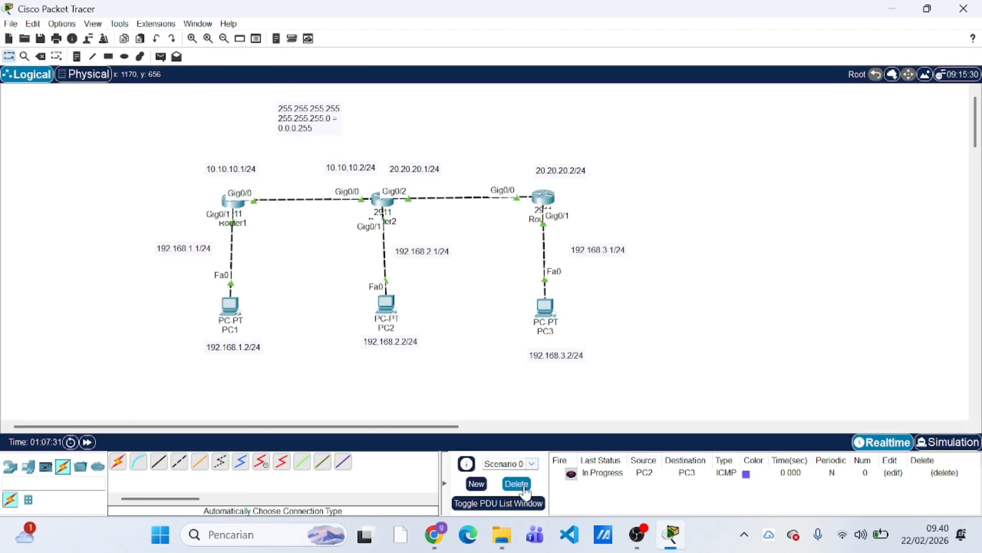
click(522, 489)
click(160, 57)
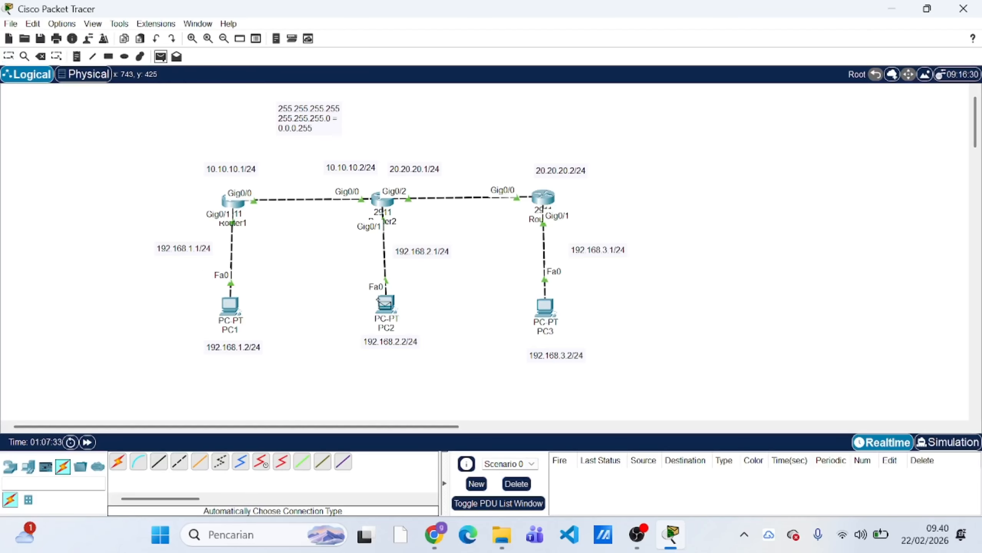
click(385, 304)
click(544, 307)
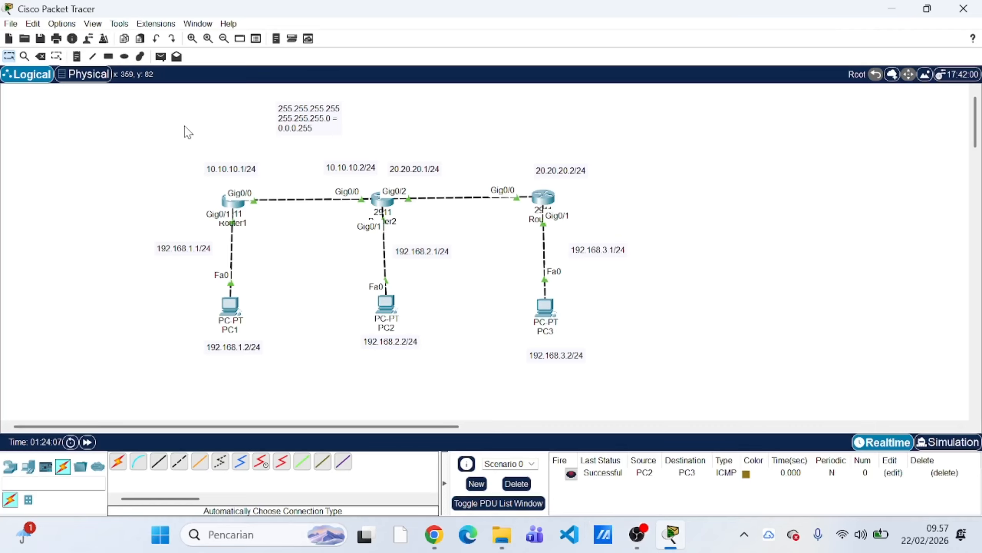
Step: Add a 2960 switch to the workspace, to the right of Router3
click(26, 467)
click(17, 468)
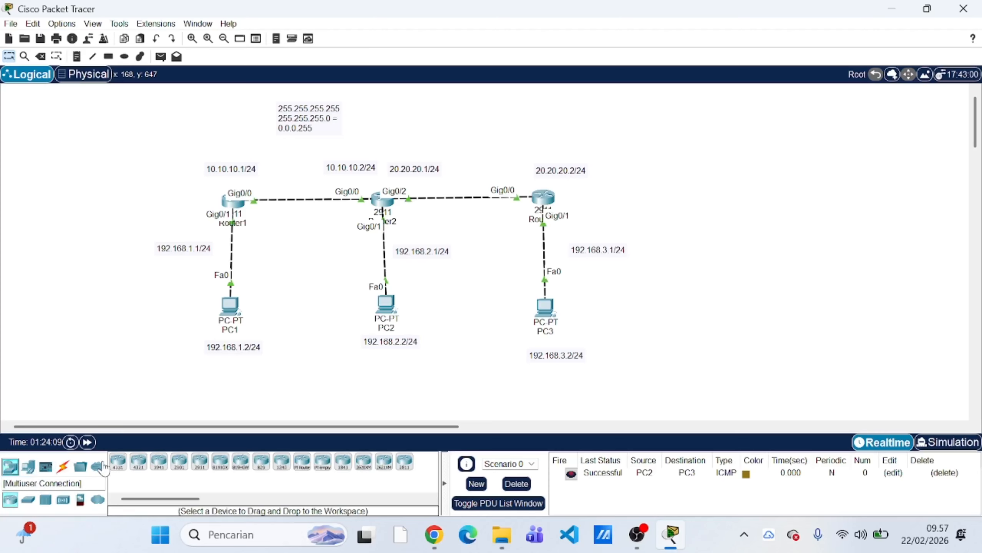
click(35, 502)
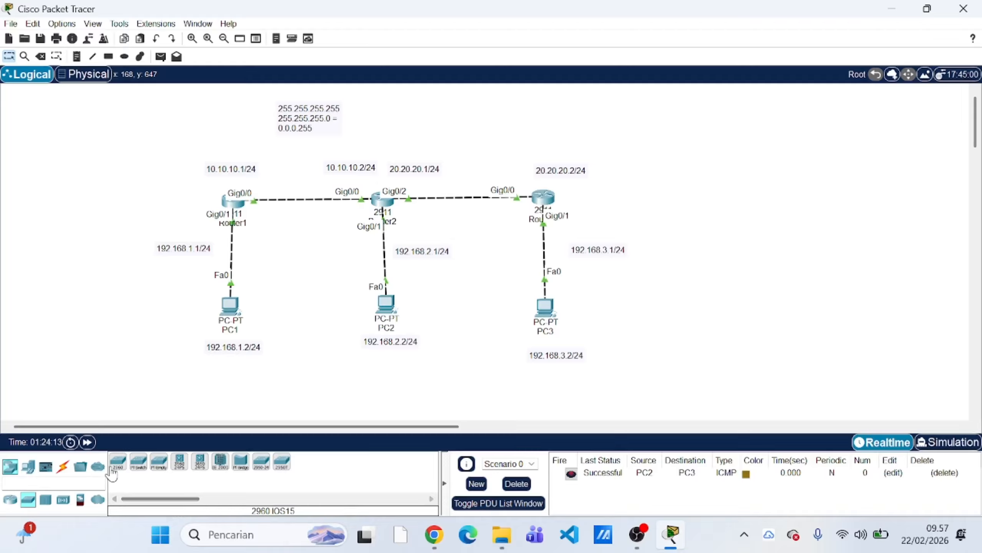
drag(118, 461, 702, 206)
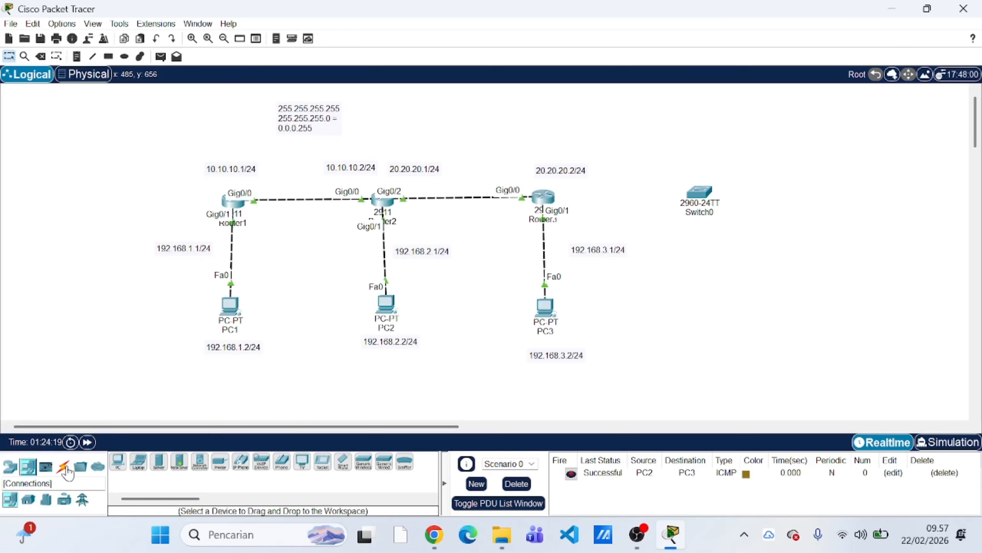
Step: Add two PCs to the right of the switch, one above the other, and shift the switch slightly toward Router3
click(28, 466)
click(117, 461)
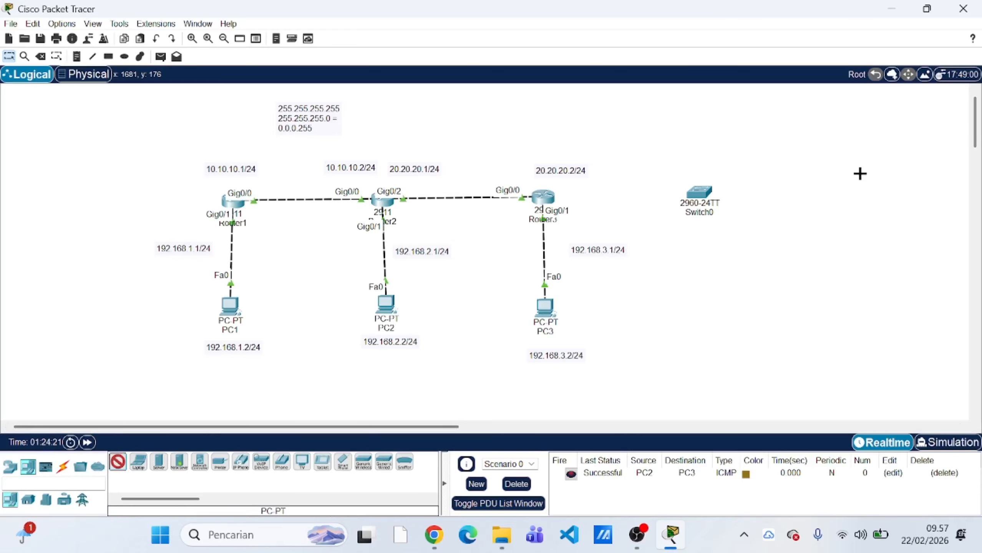
click(804, 167)
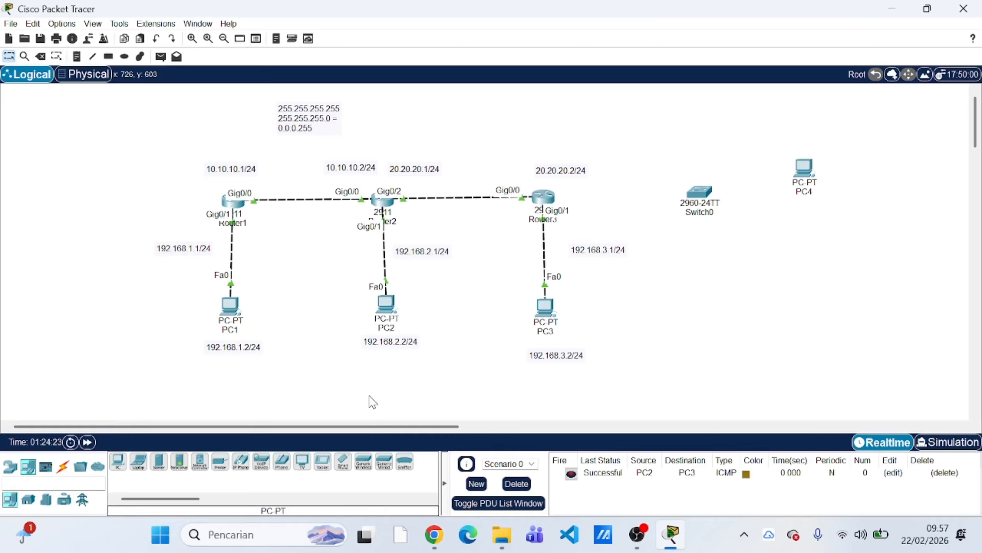
click(118, 462)
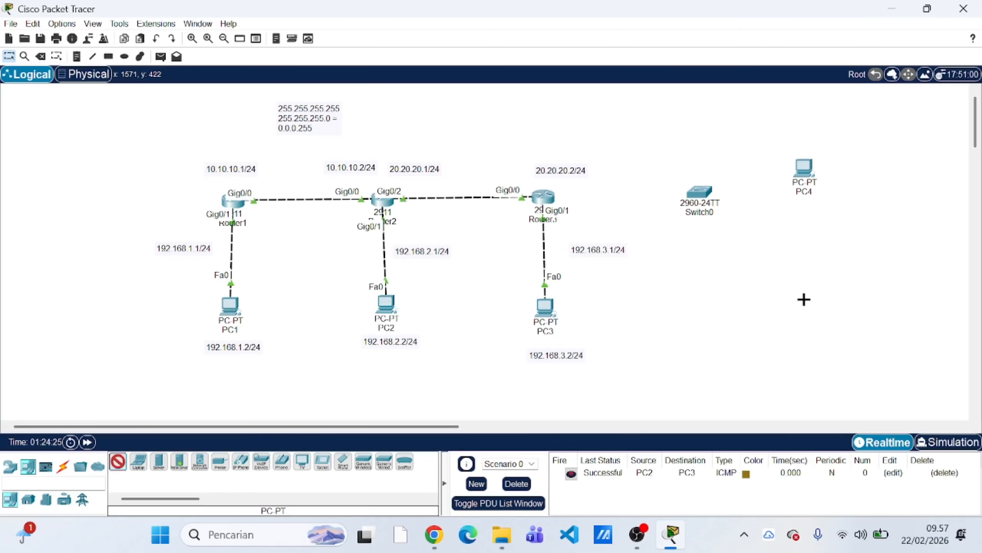
click(809, 297)
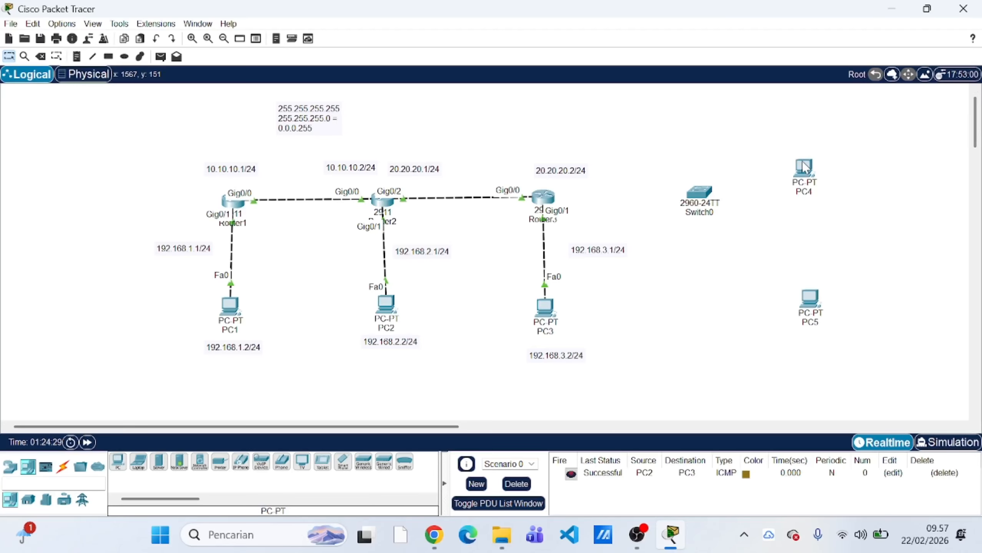
drag(700, 196, 686, 201)
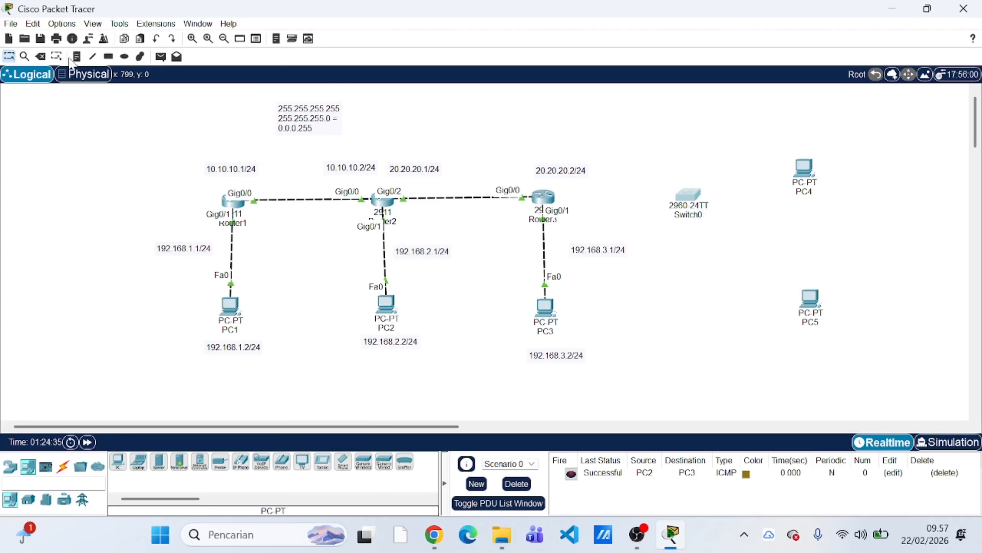
Step: Draw an unfilled rectangle with a black outline around each of PC4 and PC5
click(108, 57)
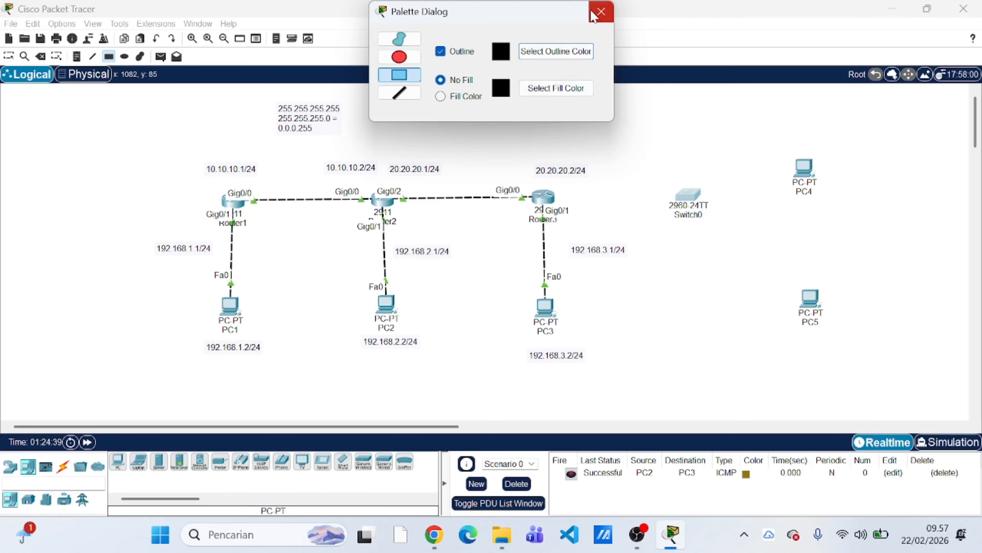
click(601, 12)
drag(765, 133, 848, 221)
drag(772, 269, 849, 360)
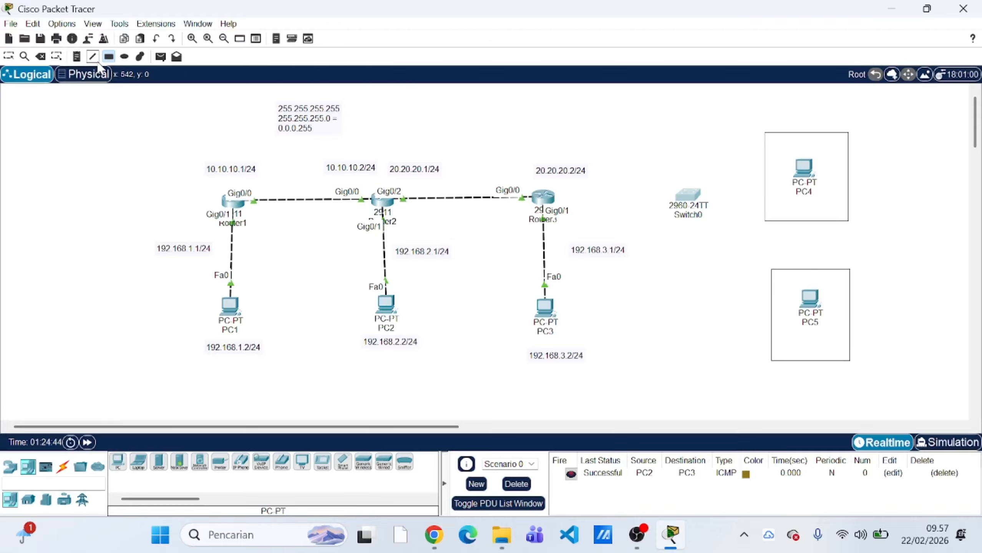
Step: Label the rectangle around PC4 as VLAN 10 and the one around PC5 as VLAN 20, then return to selection mode
click(77, 56)
click(787, 207)
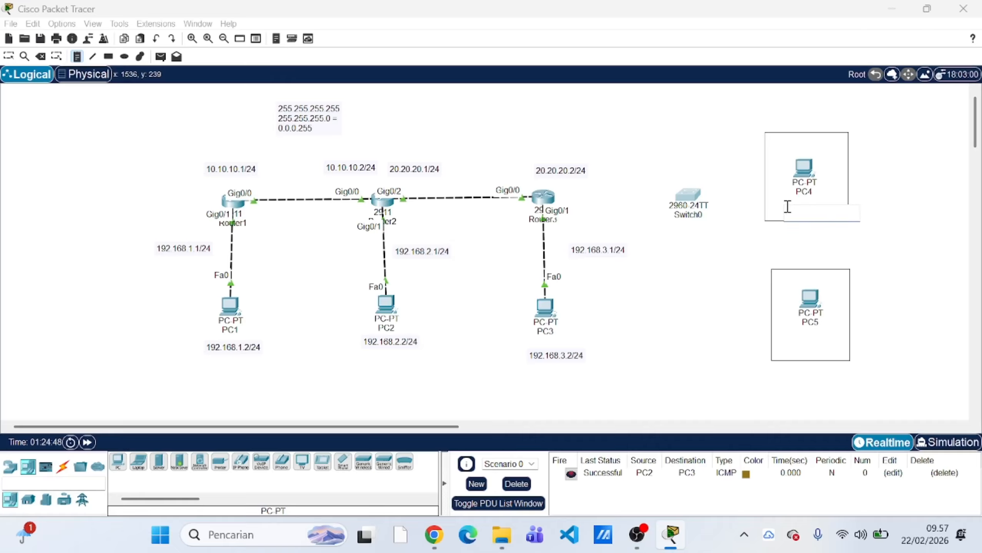
text(VLS)
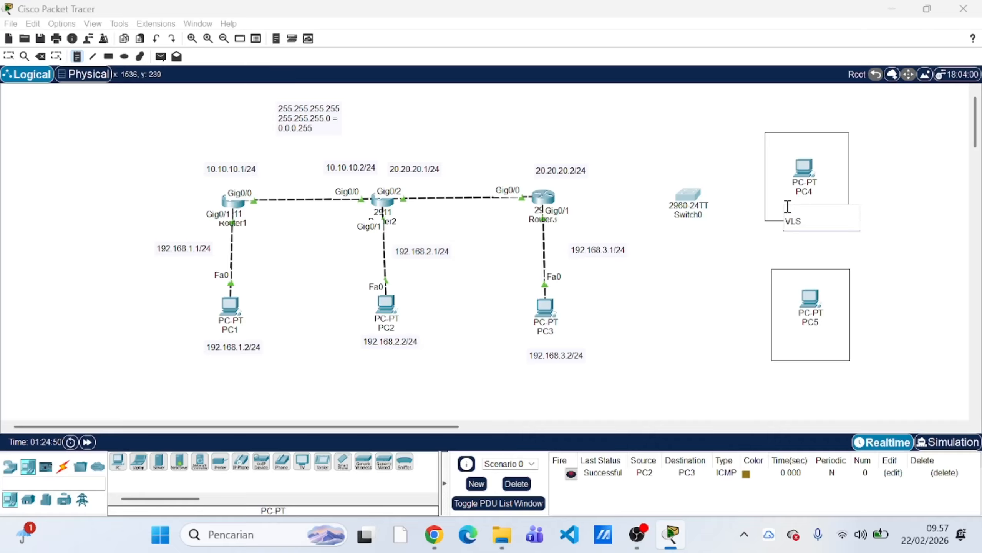
text(AN 10)
click(795, 343)
text(VLAN)
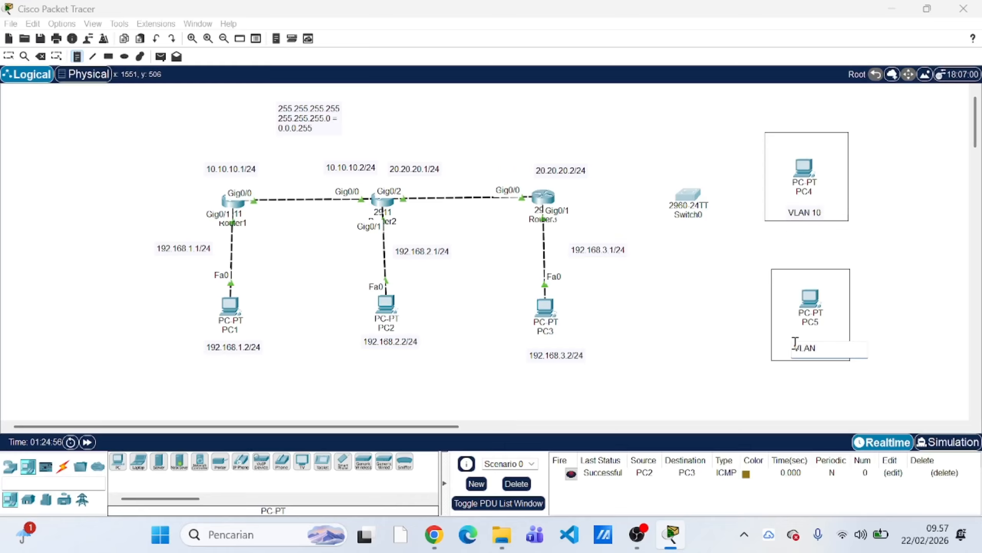
text( 20)
click(11, 58)
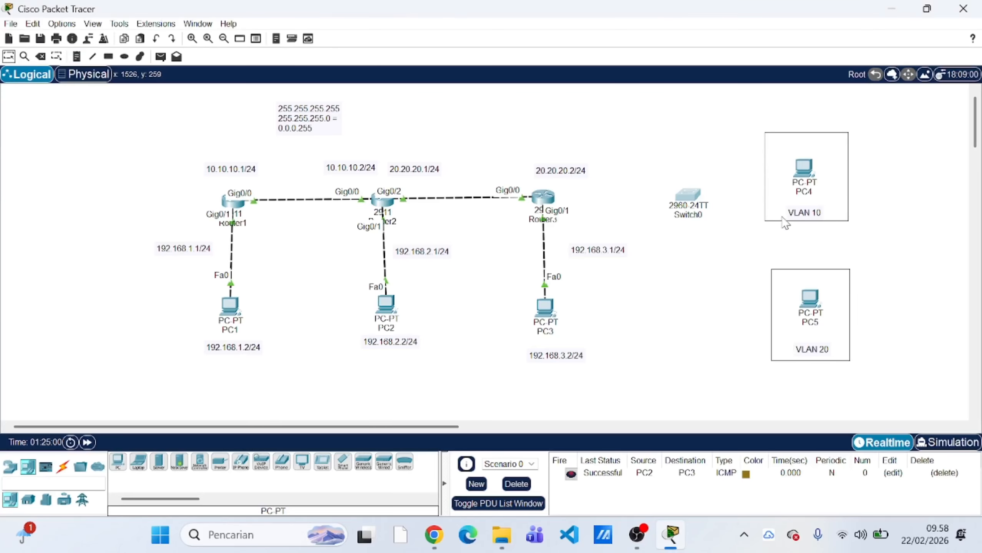
Step: Move the VLAN 10 and VLAN 20 labels up, closer to PC4 and PC5 inside their rectangles
drag(792, 213, 795, 206)
drag(821, 361, 818, 347)
click(923, 303)
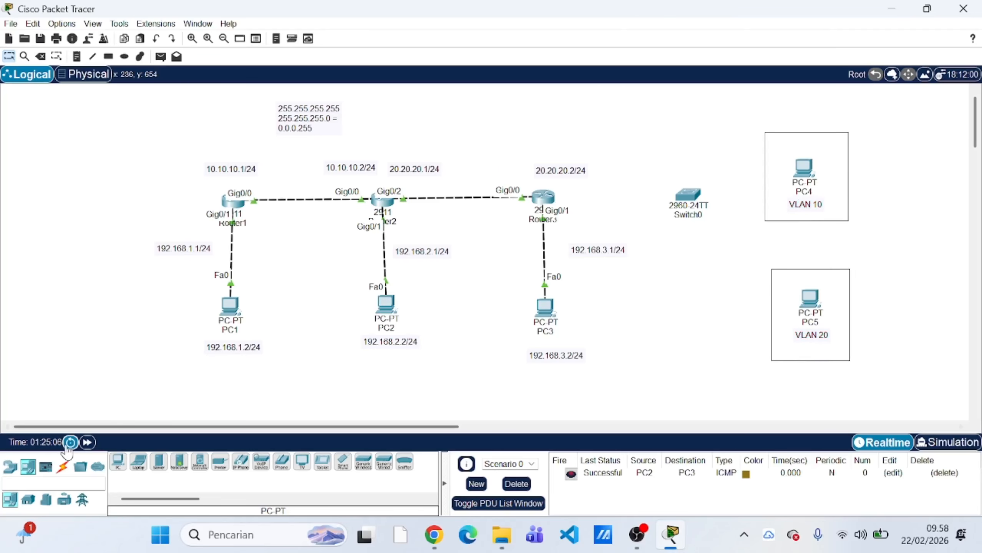
Step: Cable Router3 to Switch0, and Switch0 to PC4 and PC5, using the automatic connection type, then return to selection mode
click(63, 466)
click(118, 462)
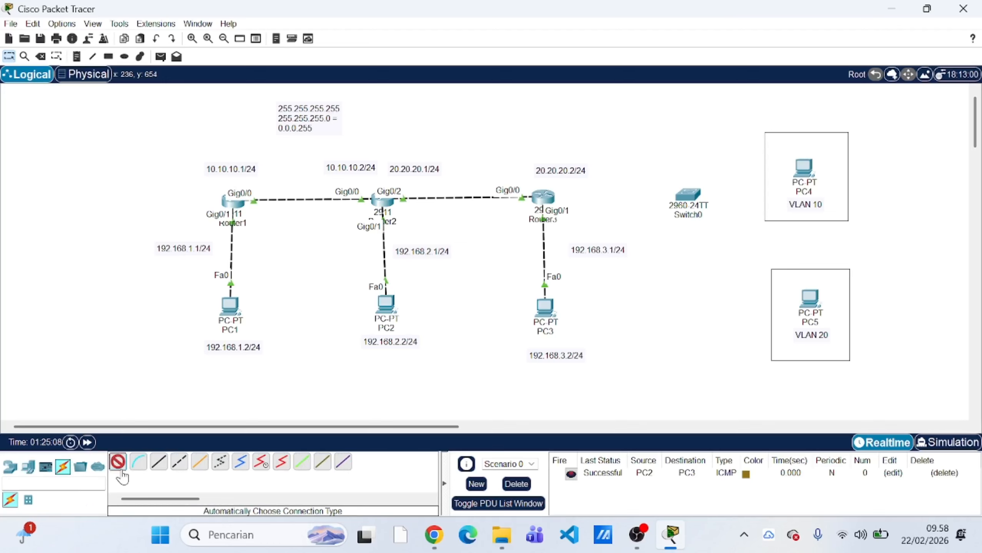
click(566, 199)
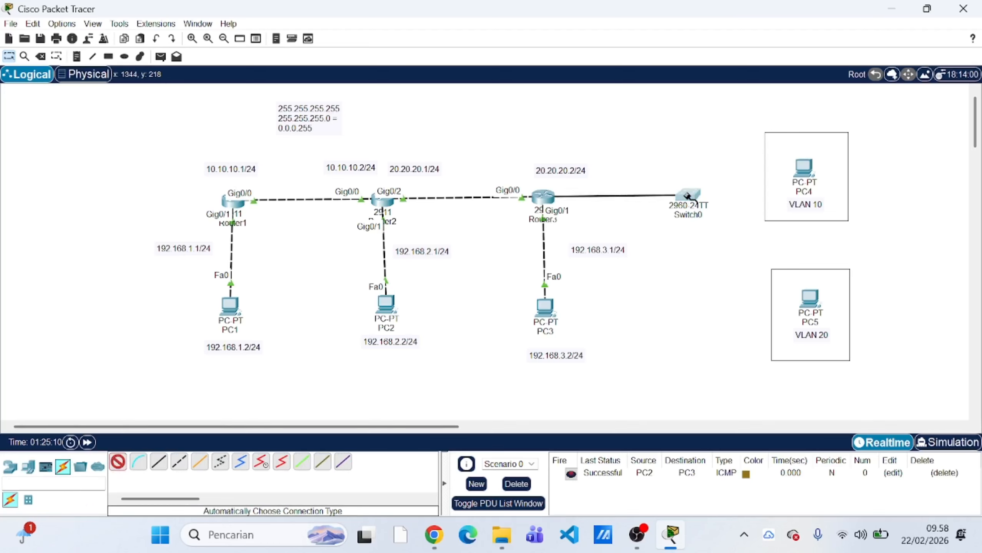
click(687, 193)
click(688, 193)
click(801, 168)
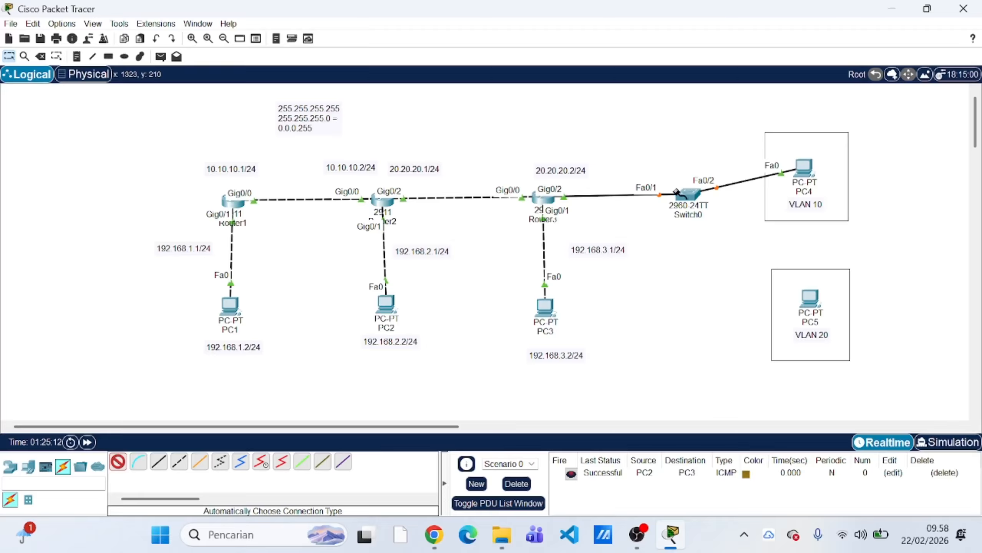
click(685, 193)
click(807, 300)
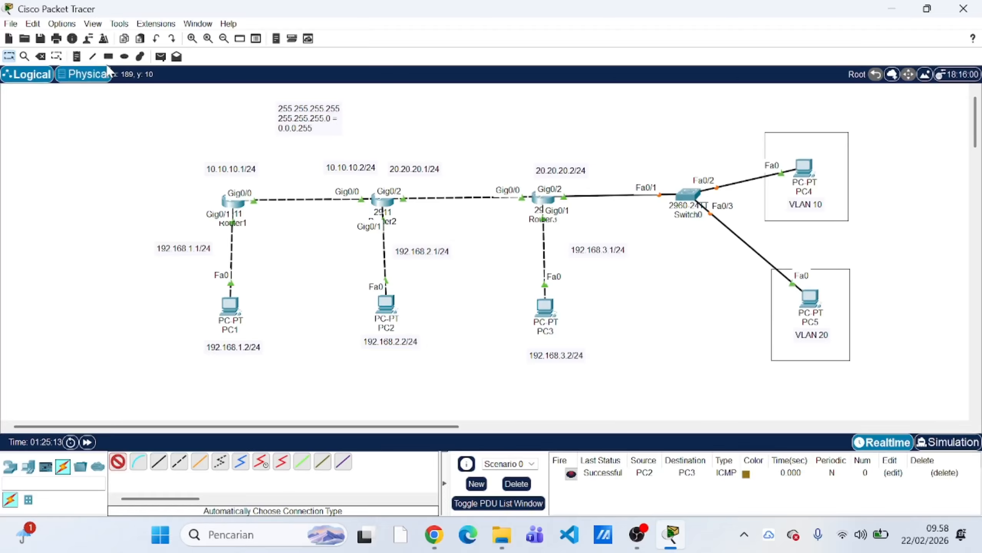
click(13, 58)
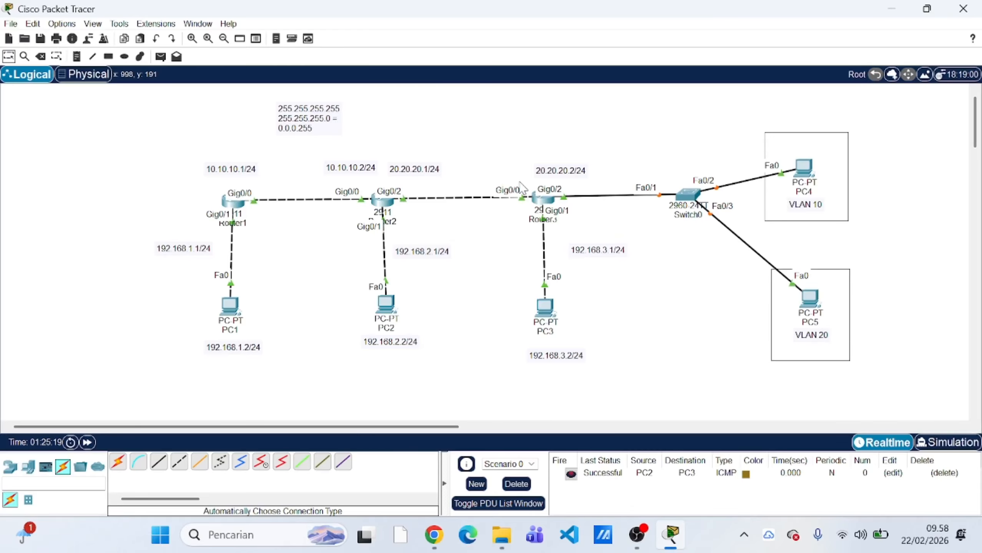
Step: Shift the 20.20.20.2/24 label to the left above Router3 and add a 30.30.30.1/24 note beside it
drag(542, 171, 499, 171)
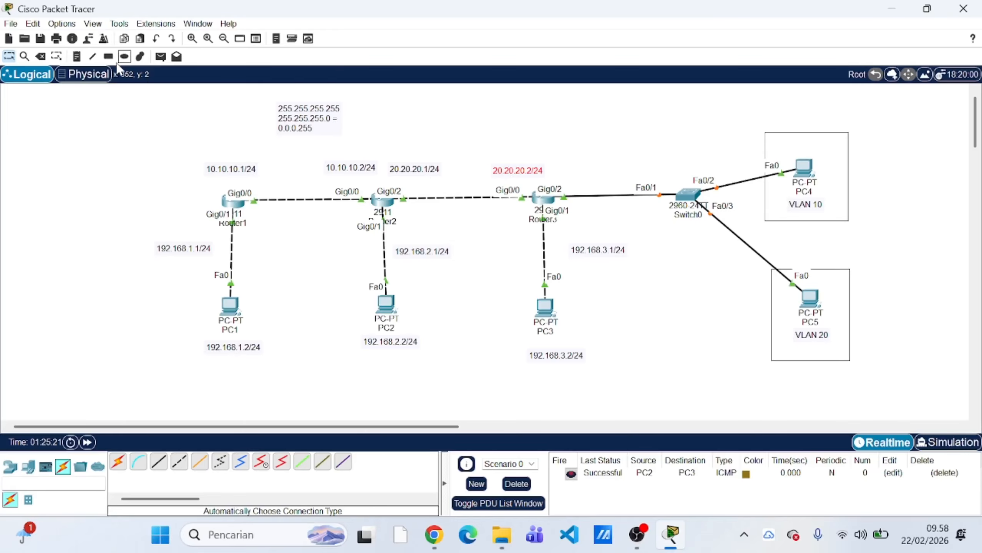
click(77, 57)
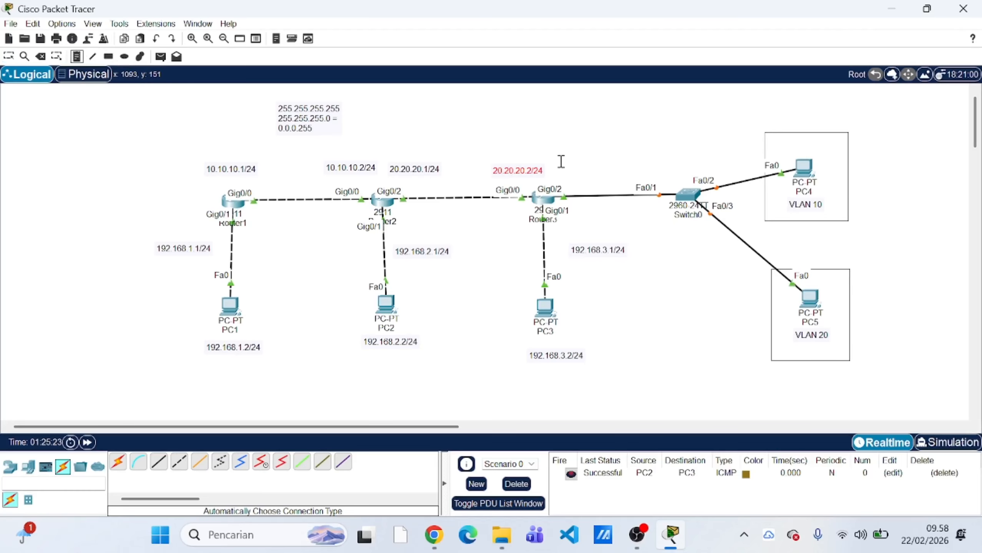
click(550, 170)
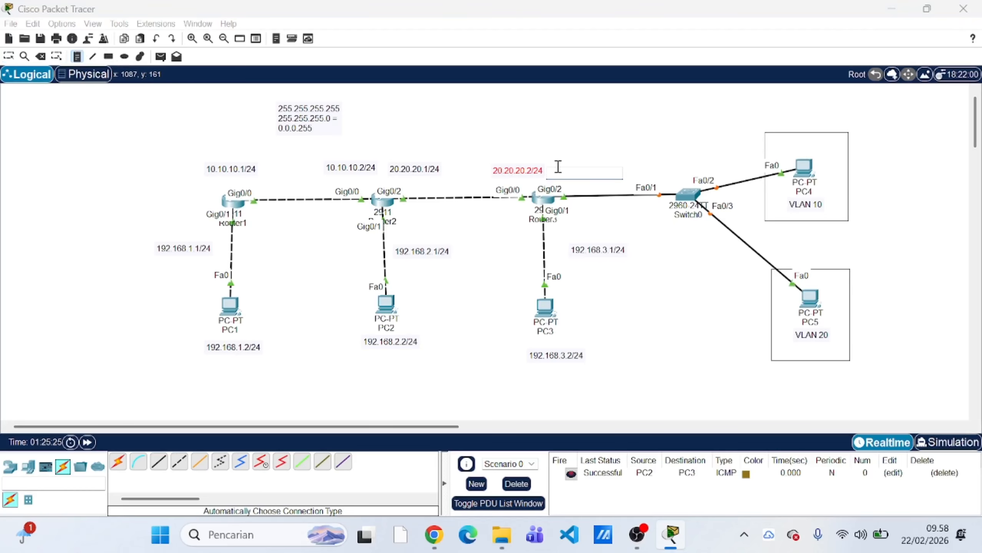
text(30.30.30.)
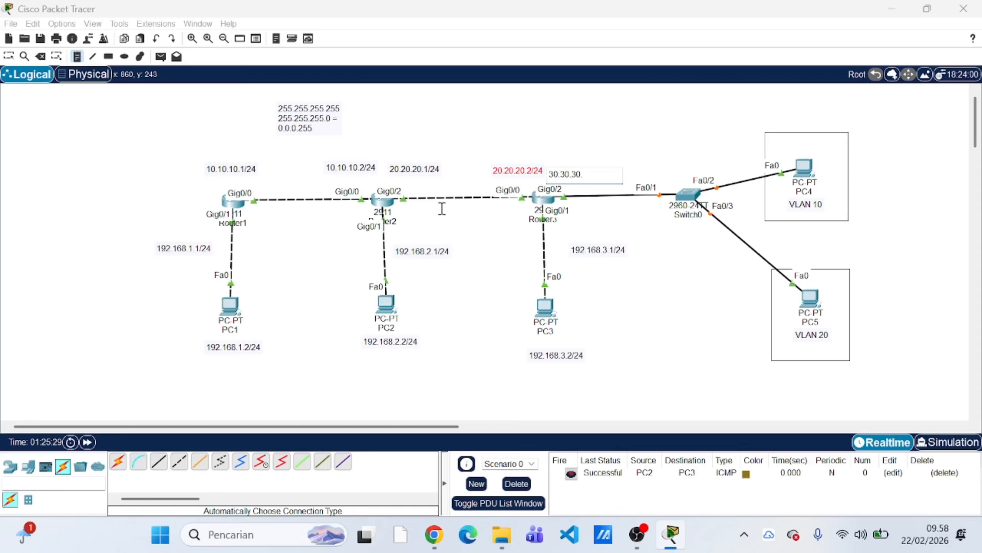
text(1/24)
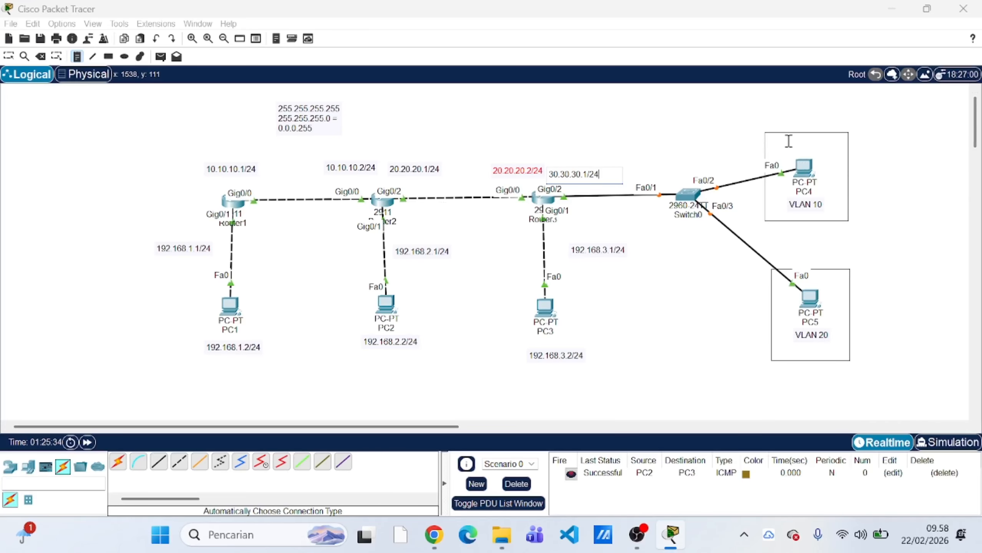
Step: Add the address notes 192.168.4.2/24 above PC4 and 192.168.5.2/24 below PC5's rectangle, then return to selection mode
click(781, 132)
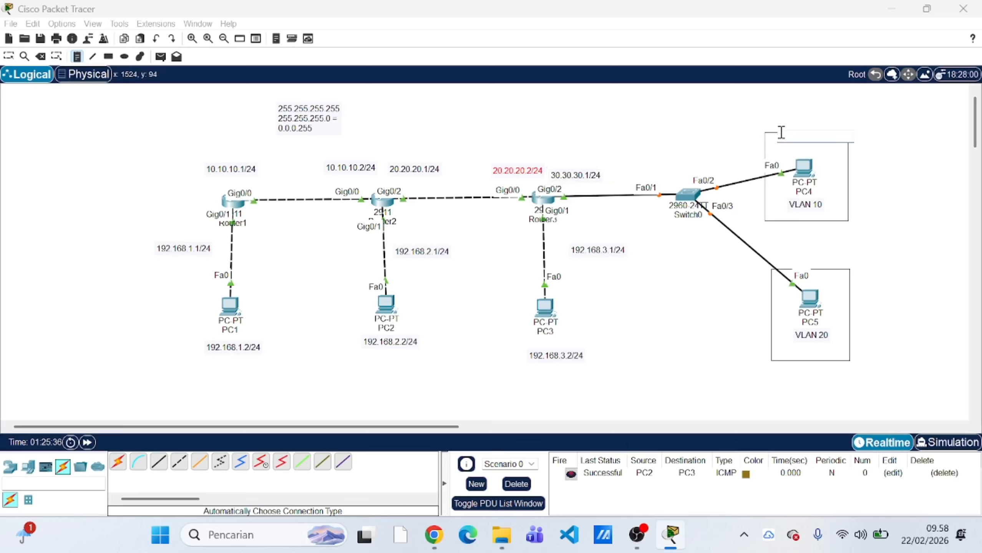
text(4)
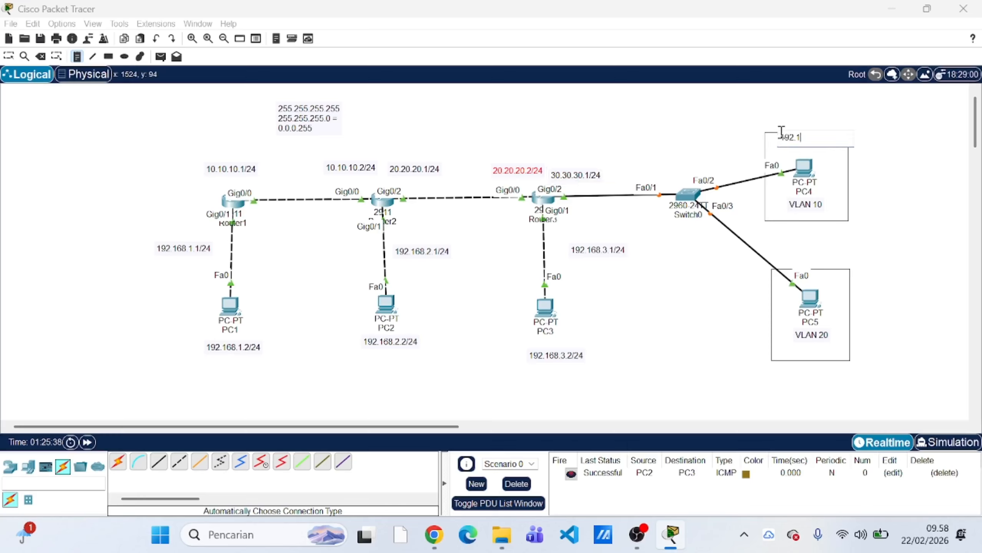
text(92.168.4.2/24)
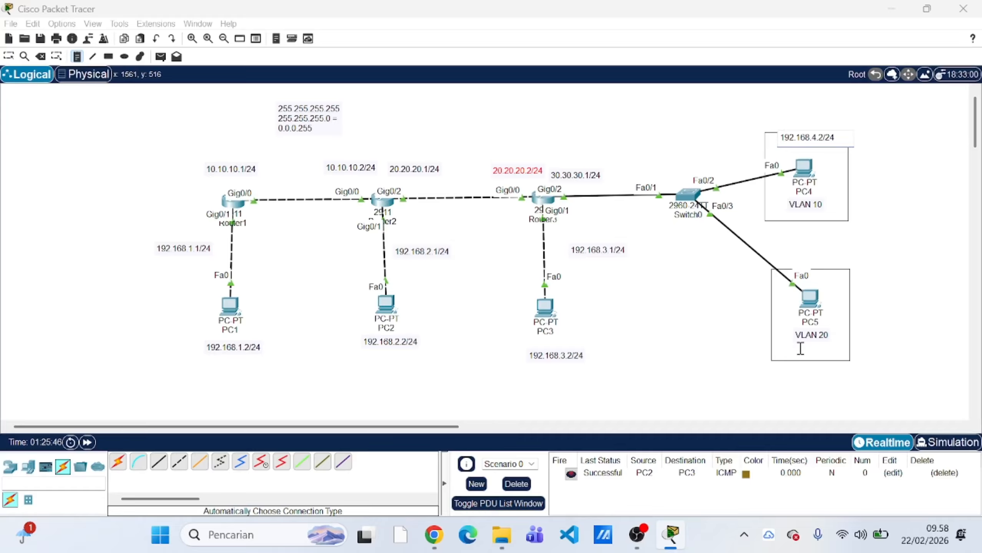
click(790, 365)
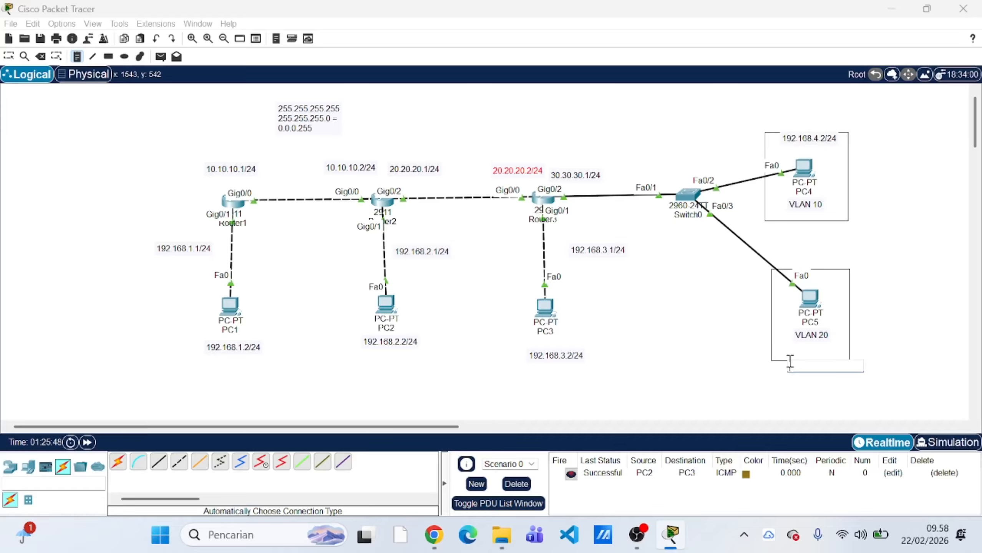
text(192)
text(.168)
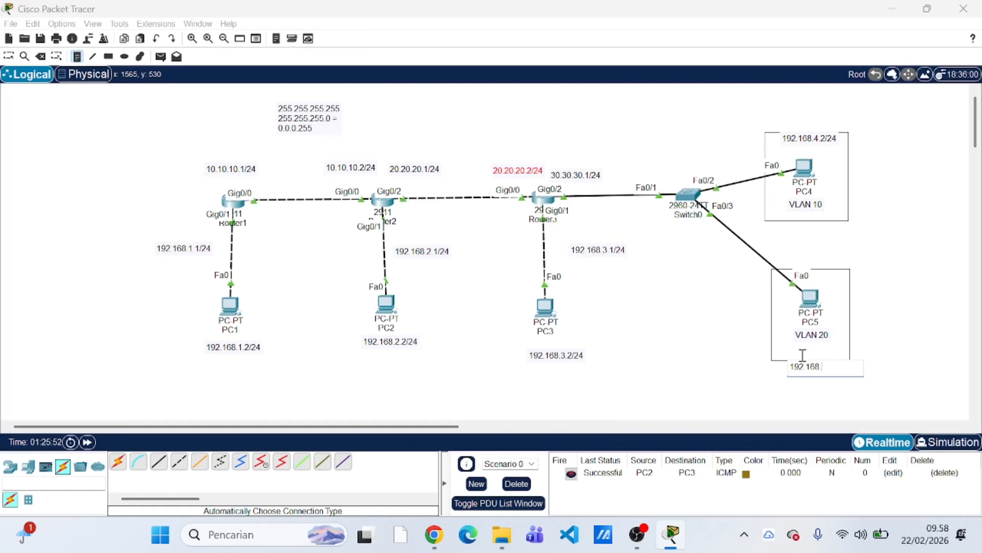
text(.5.2/24)
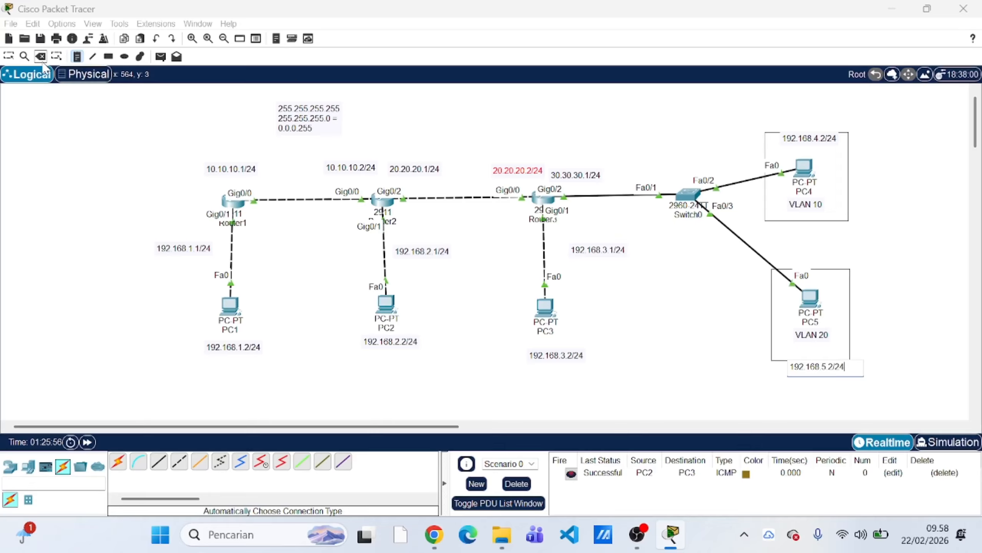
click(8, 57)
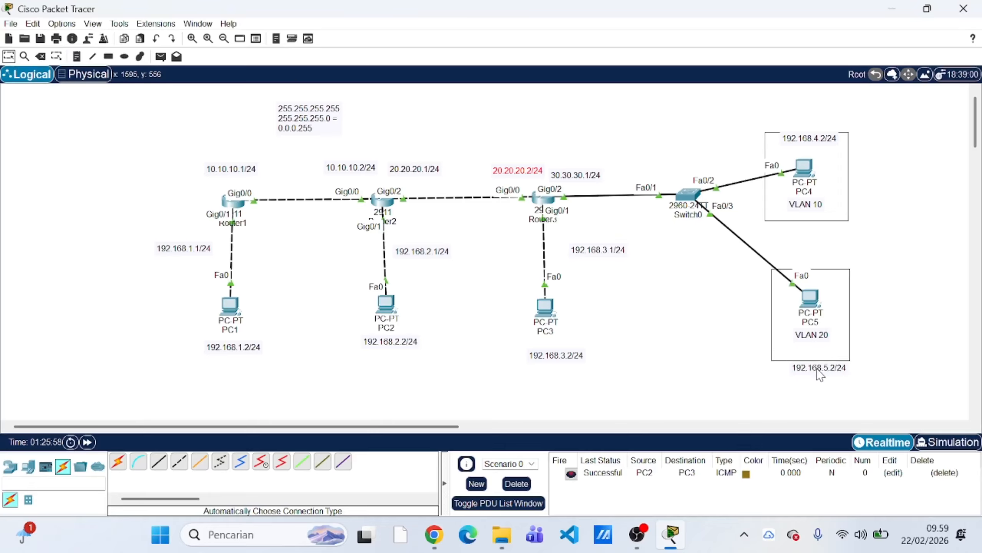
Step: Configure PC4 with static IPv4 address 192.168.4.2, subnet mask 255.255.255.0 and default gateway 192.168.4.1, then close its window
click(804, 170)
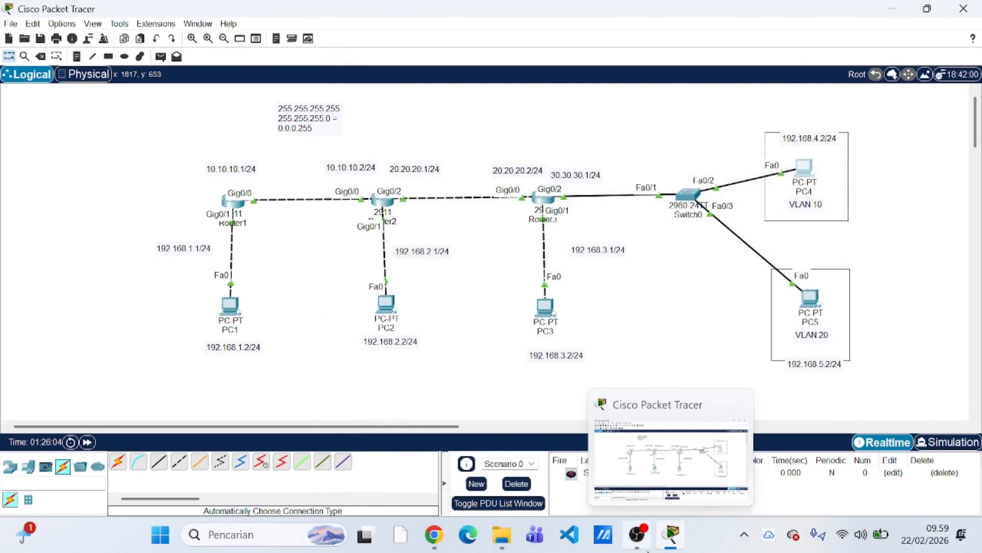
mouse_move(652, 544)
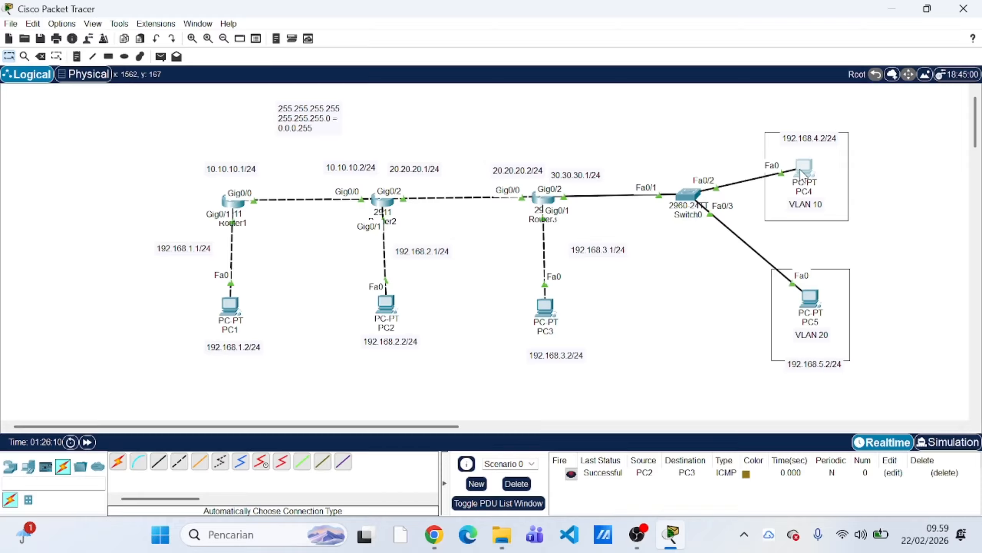
mouse_move(800, 175)
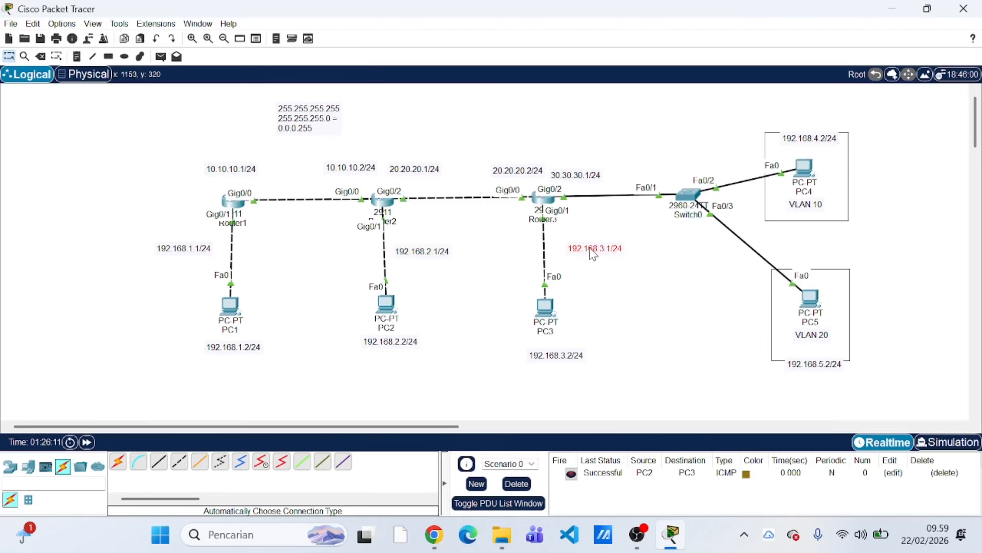
click(804, 170)
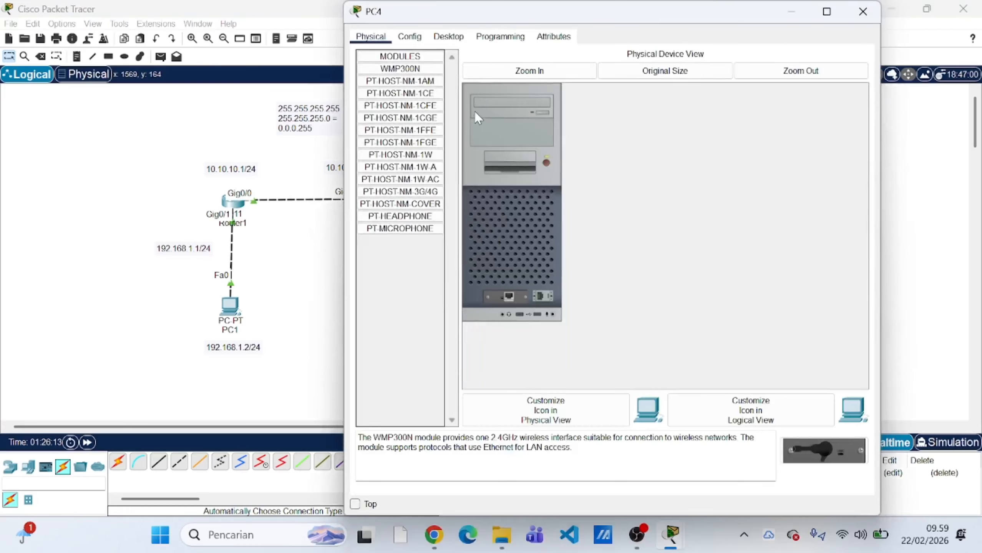
click(443, 34)
click(429, 96)
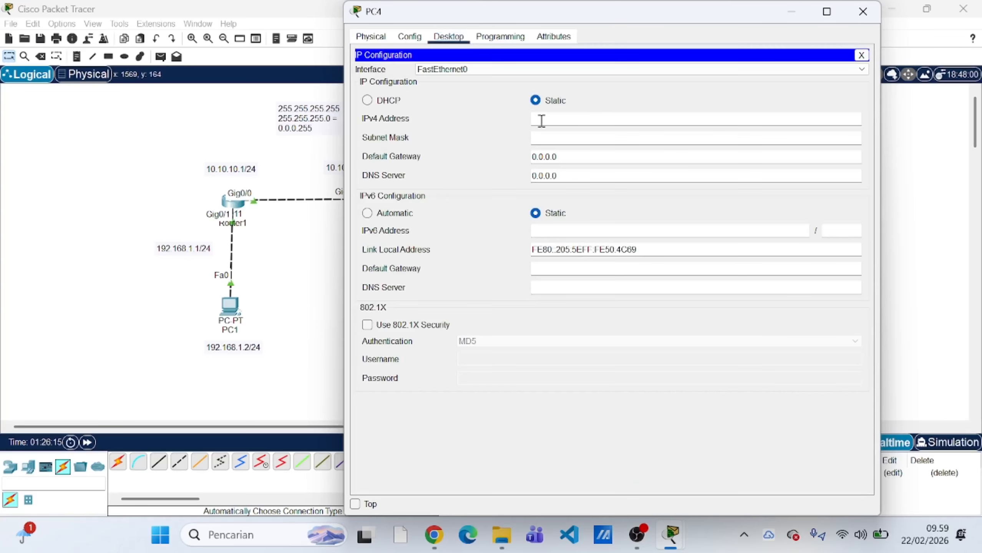
click(542, 120)
text(192.168.4.2)
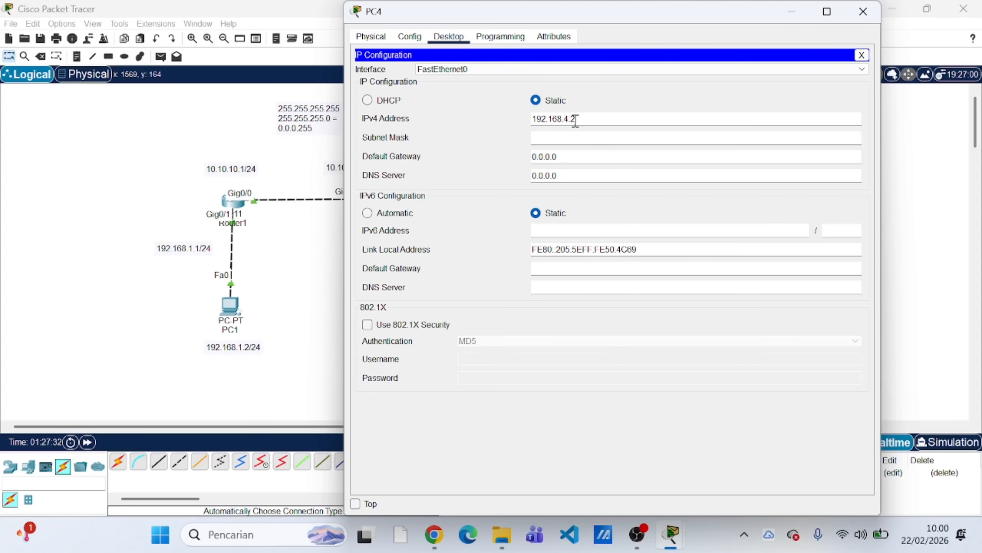
click(576, 136)
click(579, 158)
triple_click(579, 157)
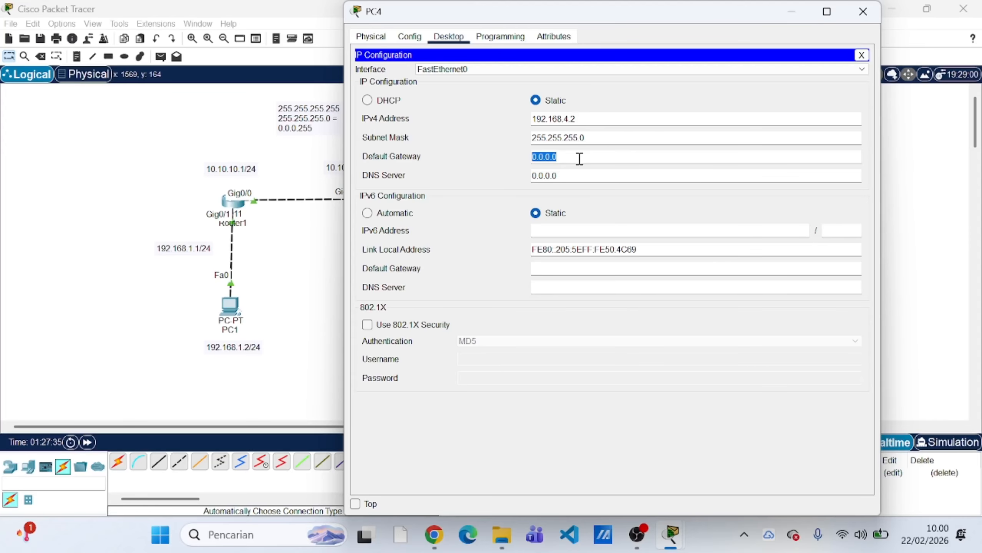
key(BackSpace)
text(192.168.4.1)
click(862, 11)
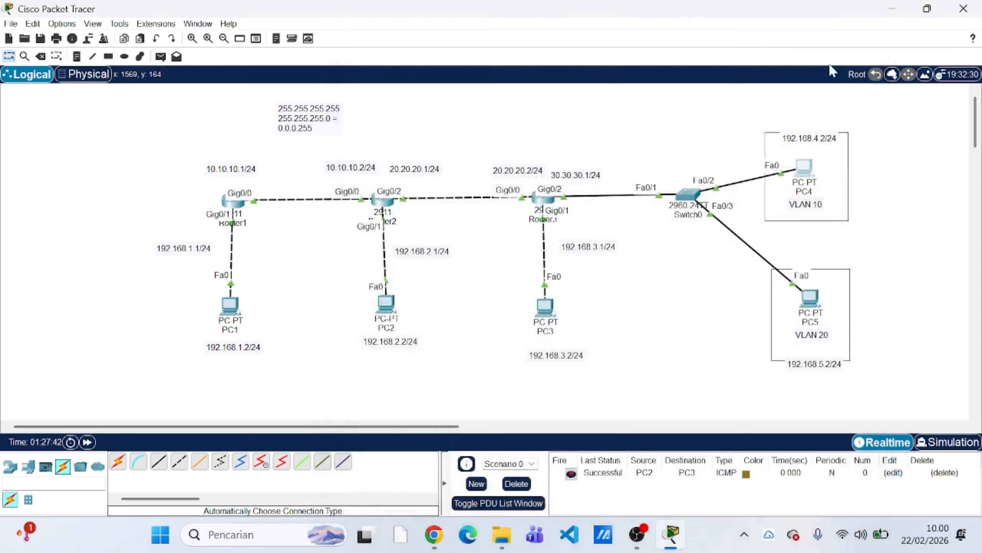
Step: Configure PC5 with static IPv4 address 192.168.5.2, subnet mask 255.255.255.0 and default gateway 192.168.5.1, then close its window
click(810, 300)
click(448, 36)
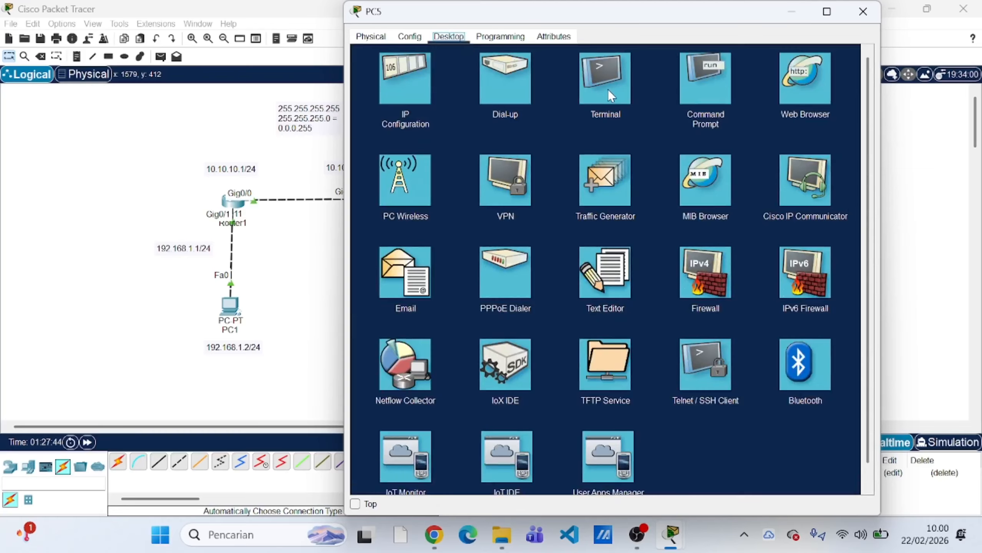
click(420, 84)
click(552, 116)
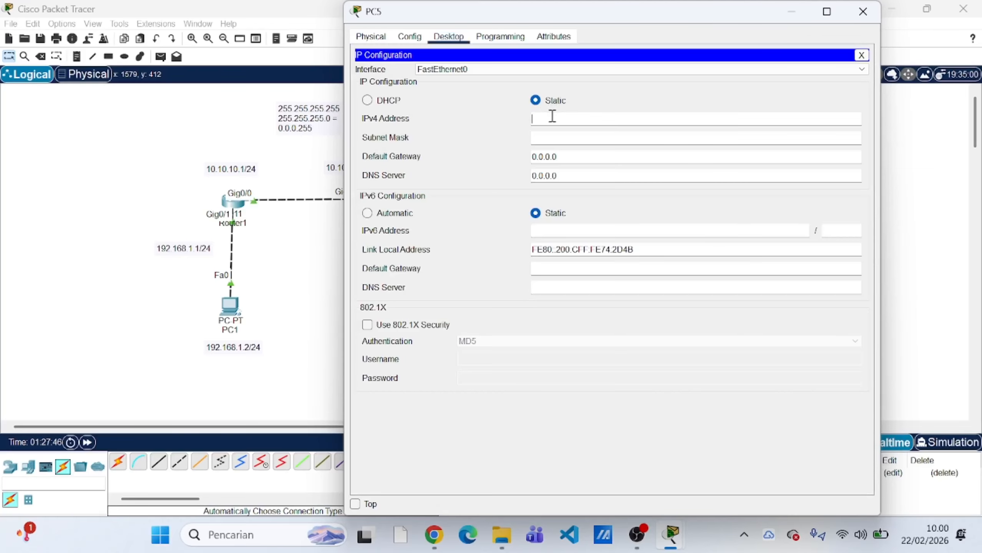
text(192.168.5.2)
click(564, 138)
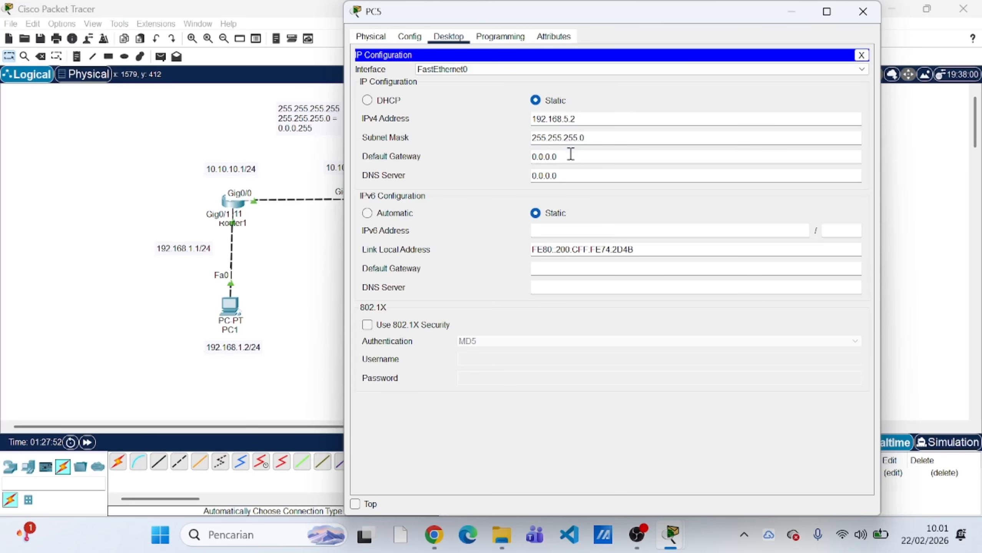
triple_click(570, 154)
key(BackSpace)
text(192.168.5.1)
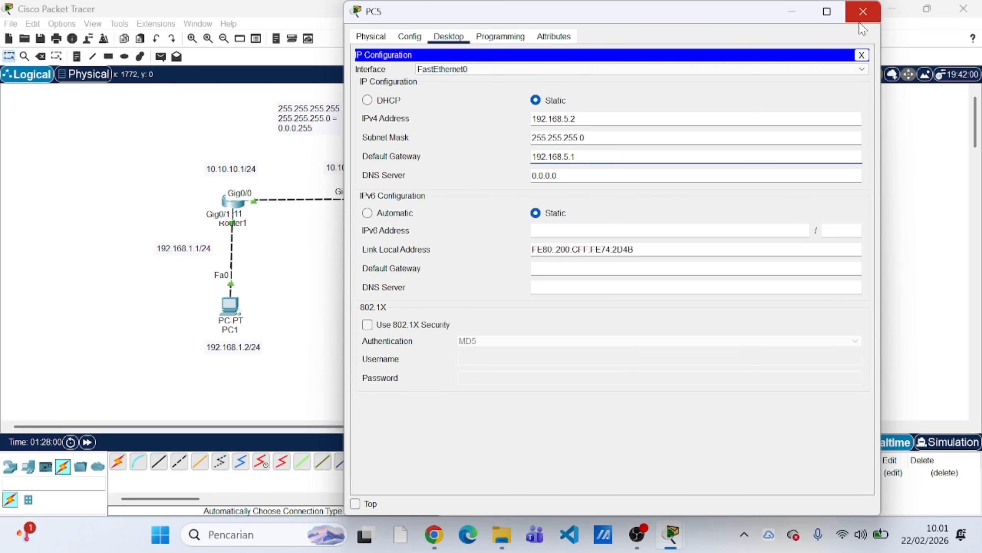
click(862, 12)
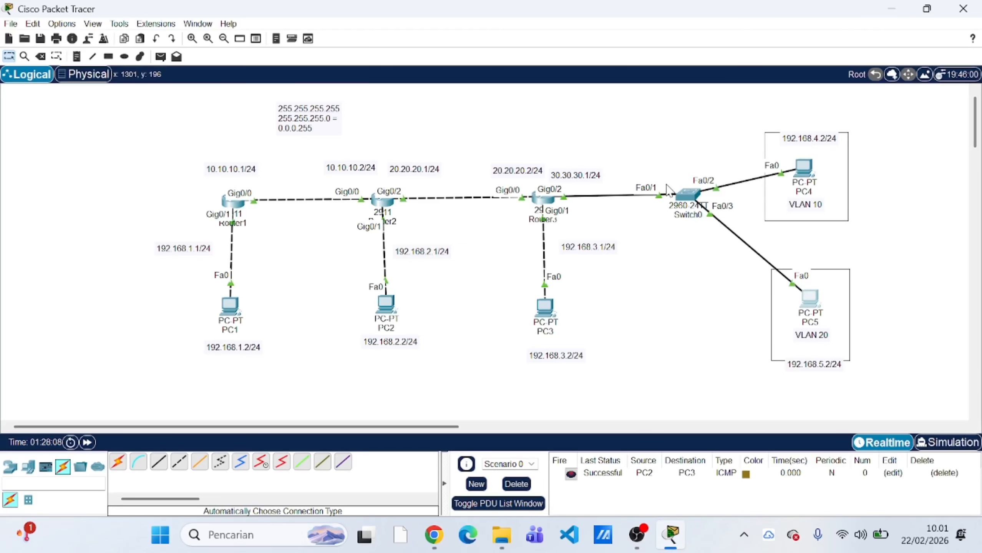
Step: Open Switch0's command line and enter global configuration mode from privileged EXEC
click(685, 197)
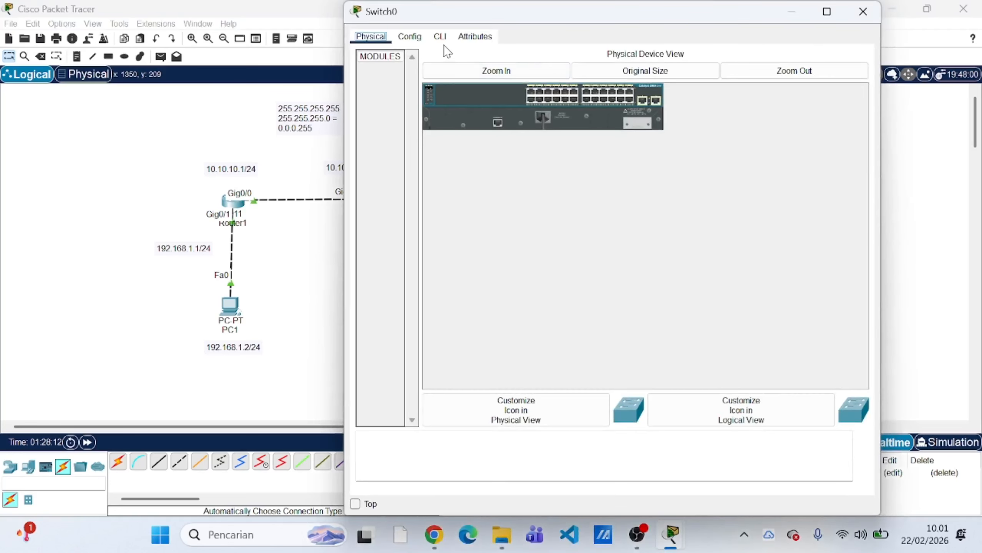
click(439, 38)
click(796, 444)
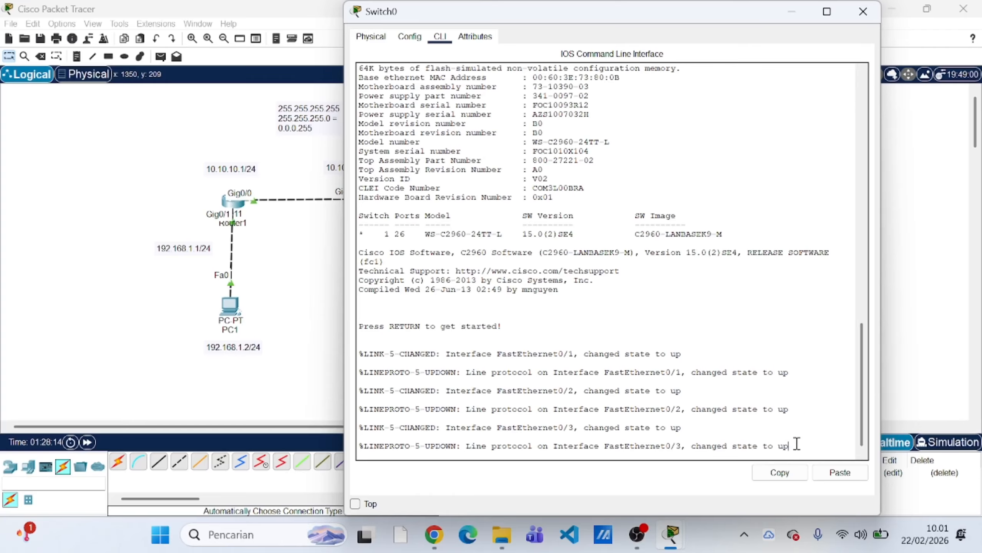
key(Return)
text(en)
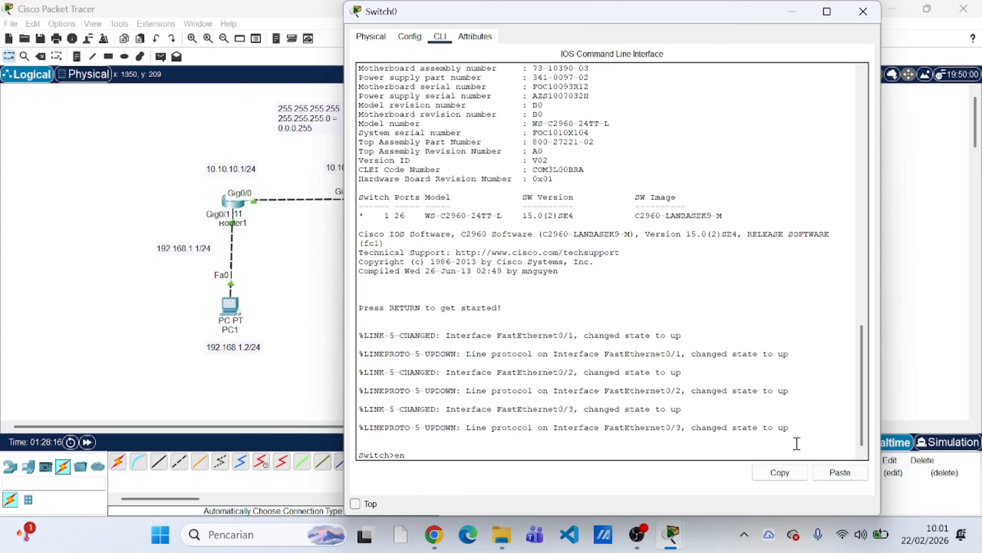
key(Return)
text(conf t)
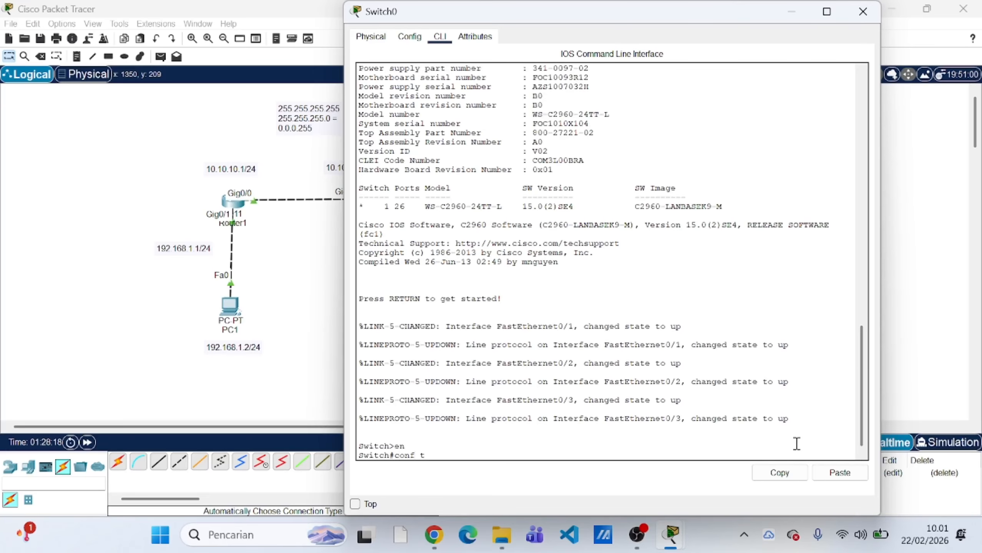
key(Return)
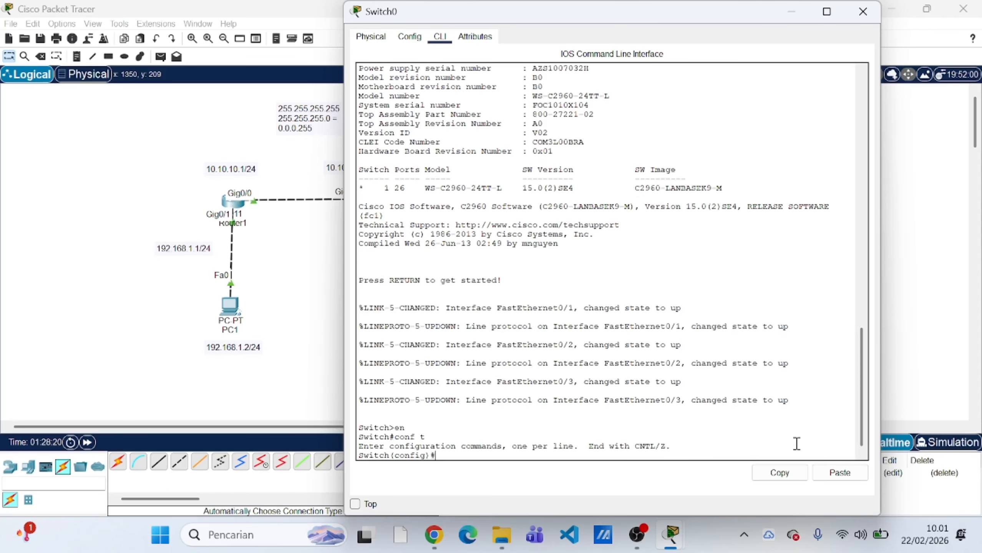
Step: Set Switch0's interface Fa0/1 to switchport mode trunk, then exit the interface configuration
text(int fa0/1)
key(Return)
text(sw)
key(Tab)
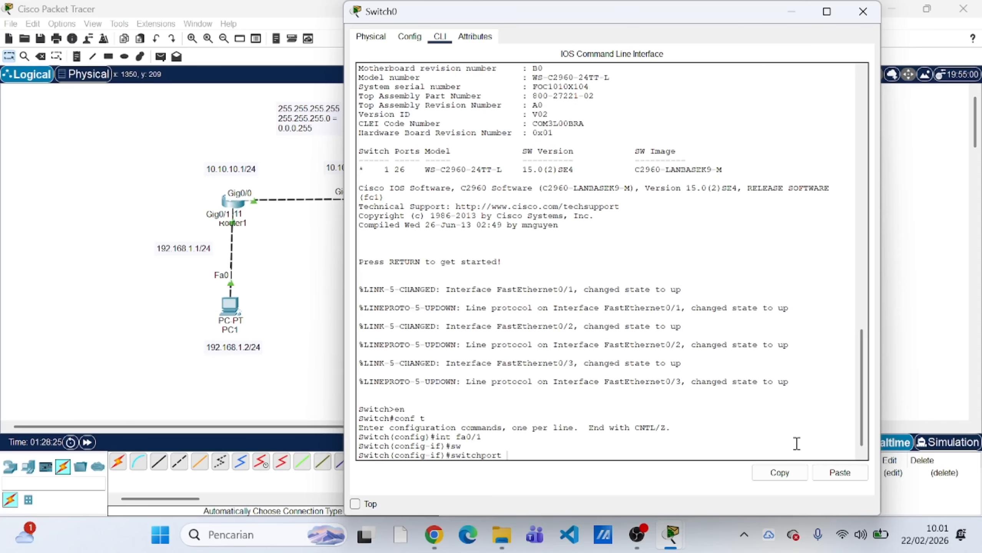
text(m)
key(Tab)
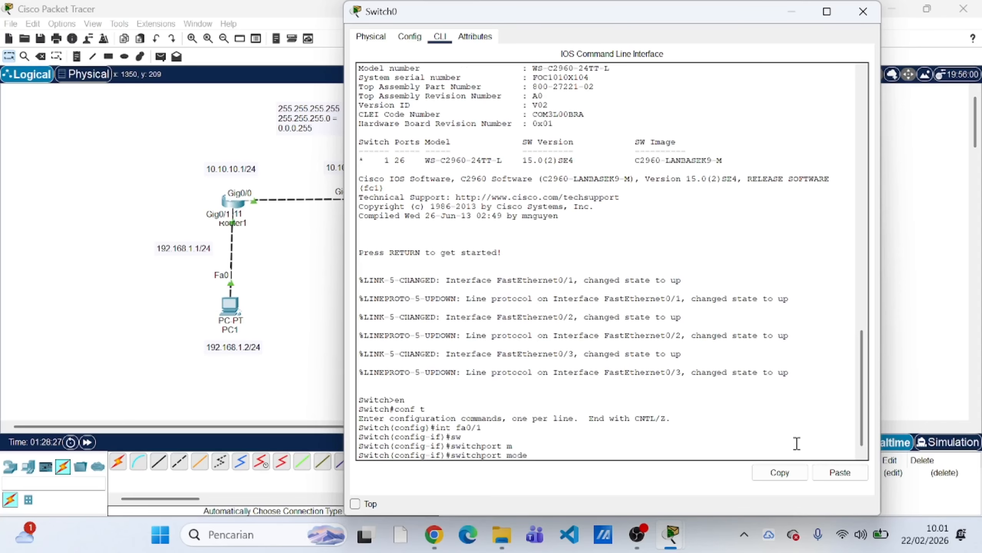
text(tr)
key(Tab)
key(Return)
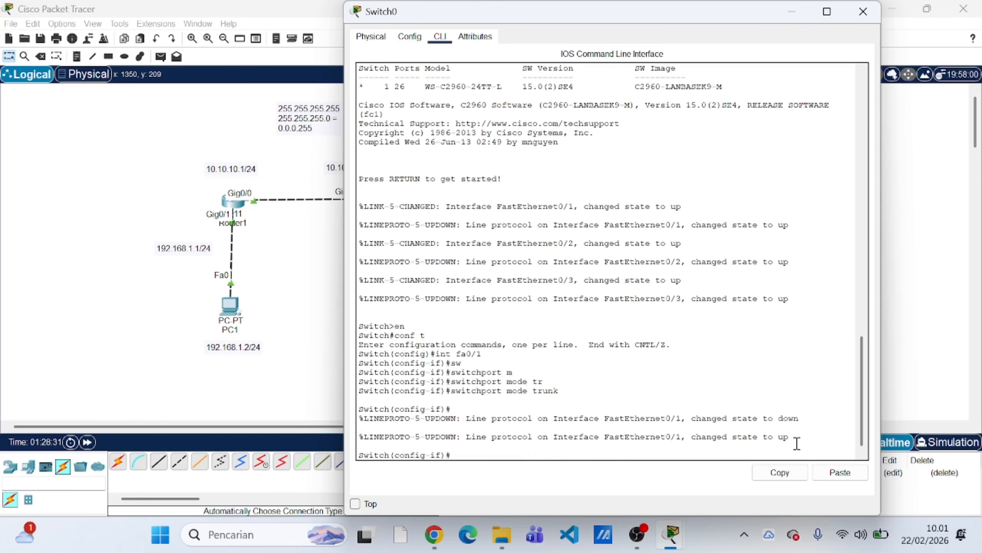
text(ex)
key(Return)
Step: Create VLAN 10 and VLAN 20 on Switch0, exiting to global configuration mode after each
text(int)
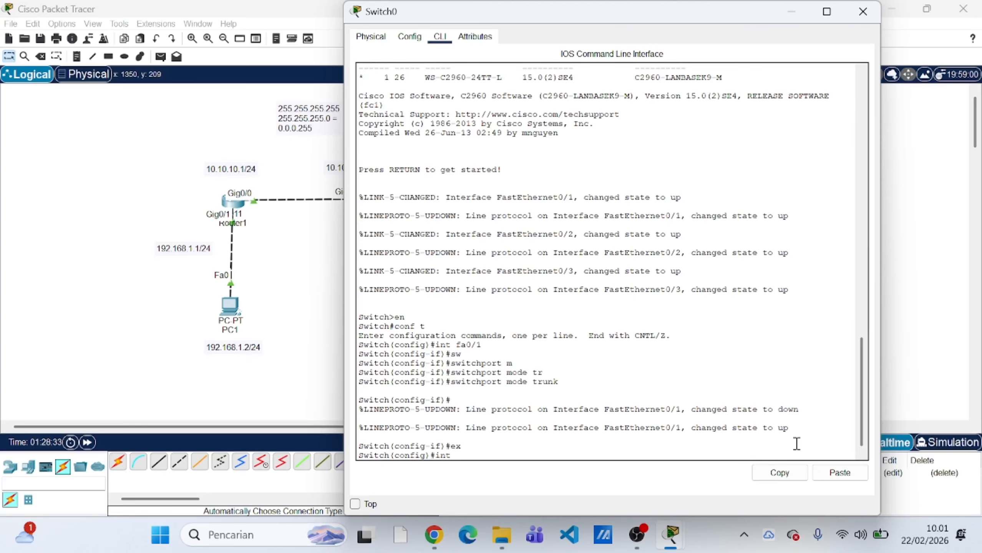
key(BackSpace)
key(BackSpace)
key(BackSpace)
key(BackSpace)
text(vlan 10)
key(Return)
text(ex)
key(Return)
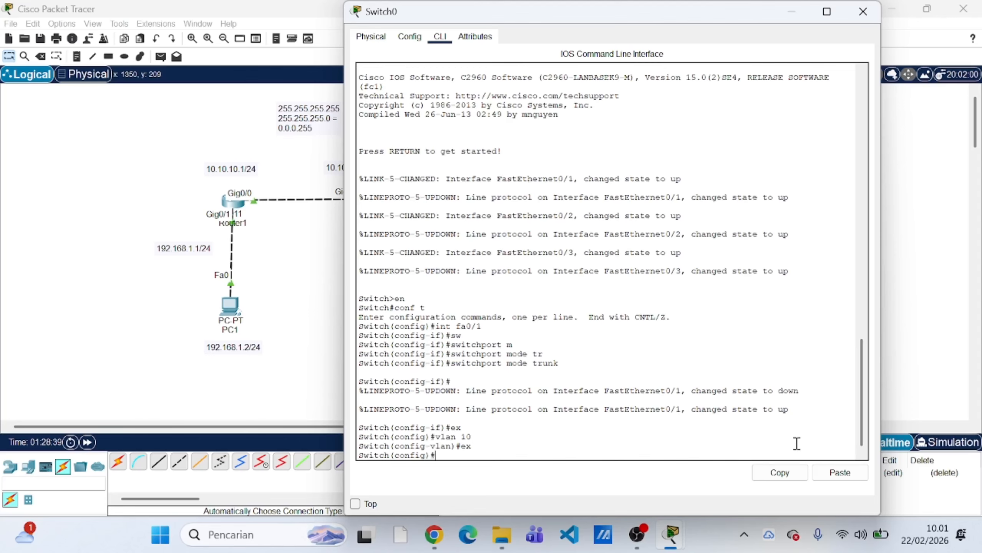
text(vlan 20o)
key(Return)
text(ex)
key(Return)
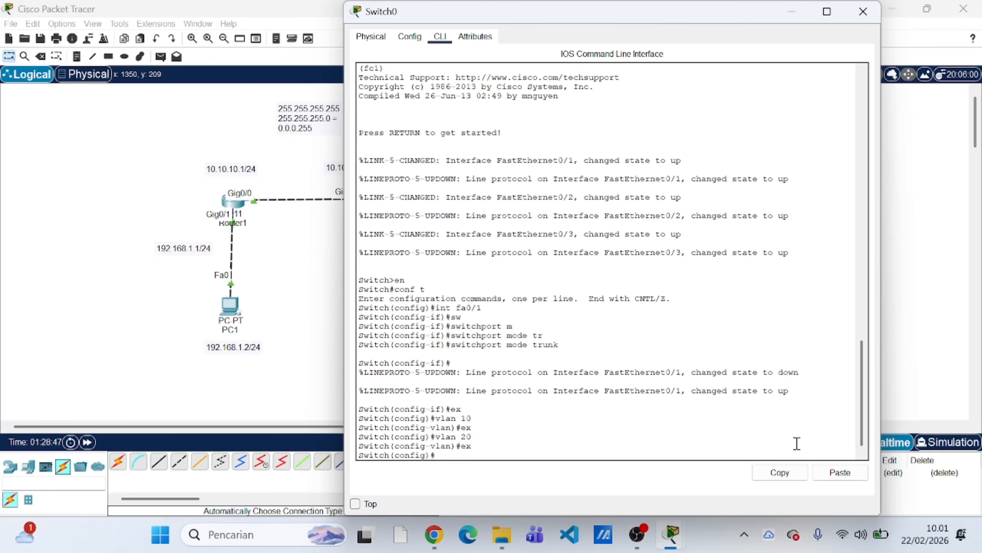
Step: Enter configuration of interface Fa0/2 on Switch0 and set it to switchport mode access
text(int fa0/2)
key(Return)
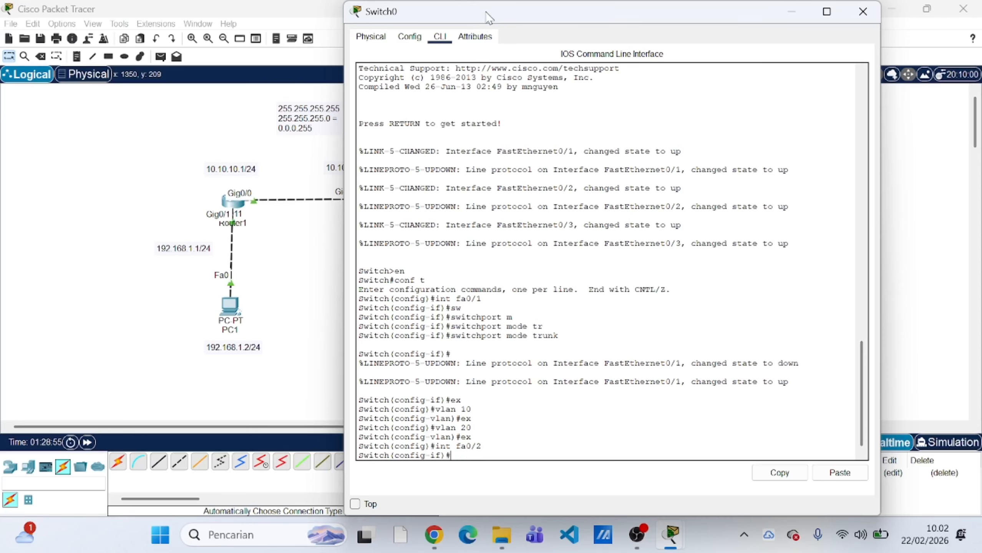
drag(489, 17, 459, 32)
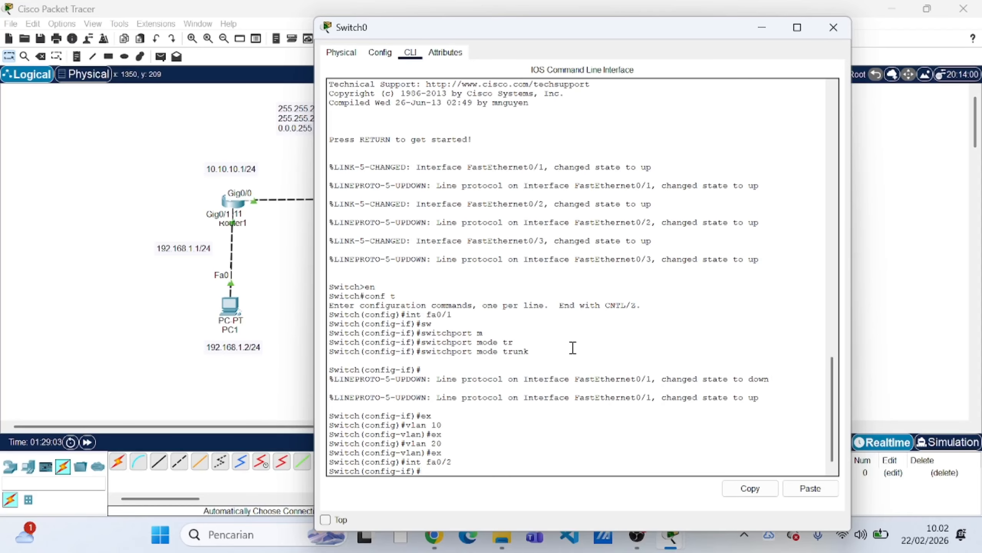
text(sw)
key(Tab)
text(m)
key(Tab)
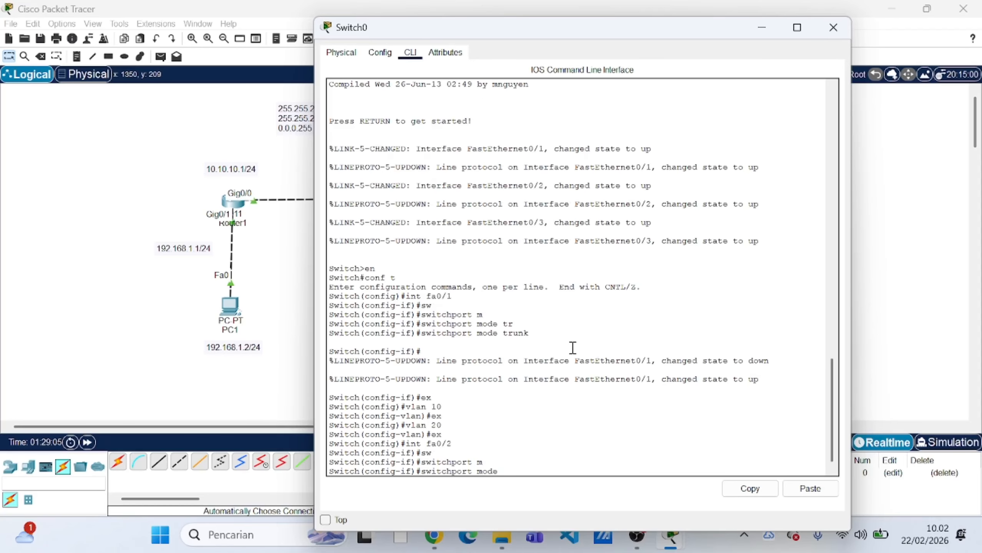
text(a)
key(Tab)
key(Return)
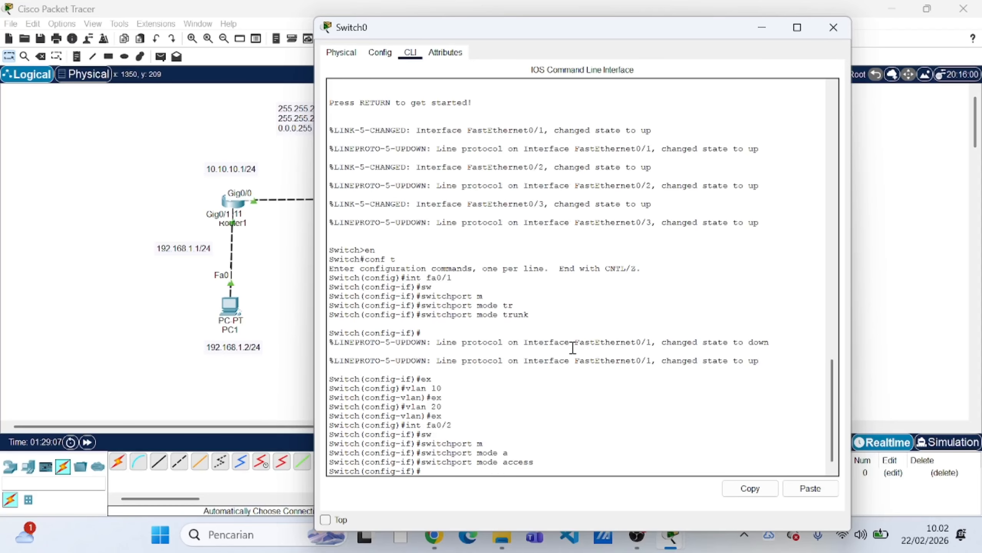
Step: Assign Switch0's interface Fa0/2 to access VLAN 10
text(sw)
key(Tab)
text(a)
key(Tab)
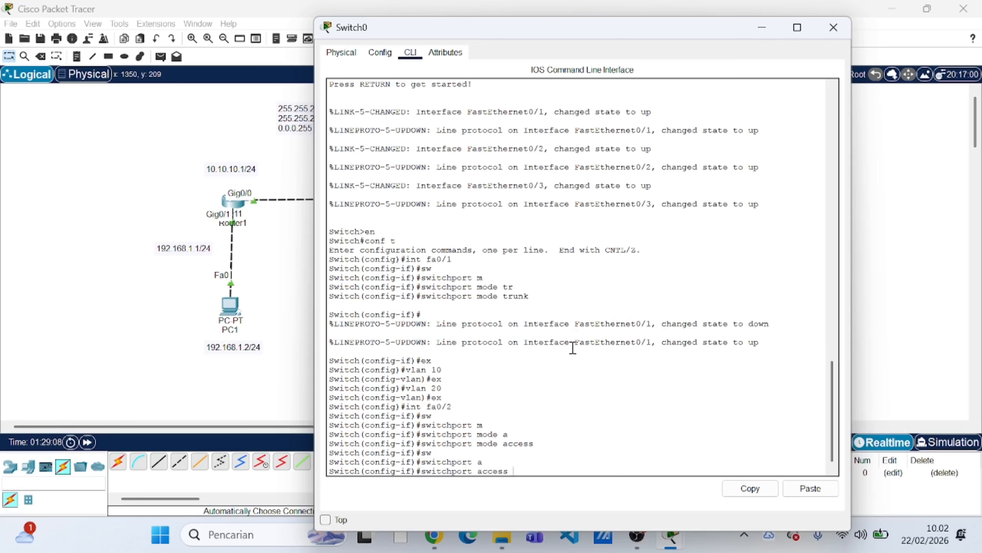
text(v)
key(Tab)
text(10)
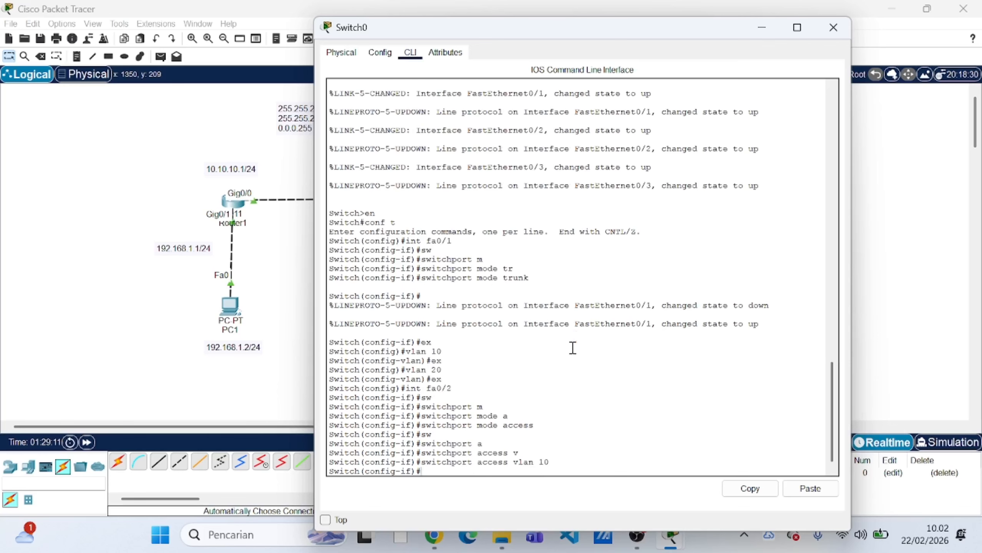
key(Return)
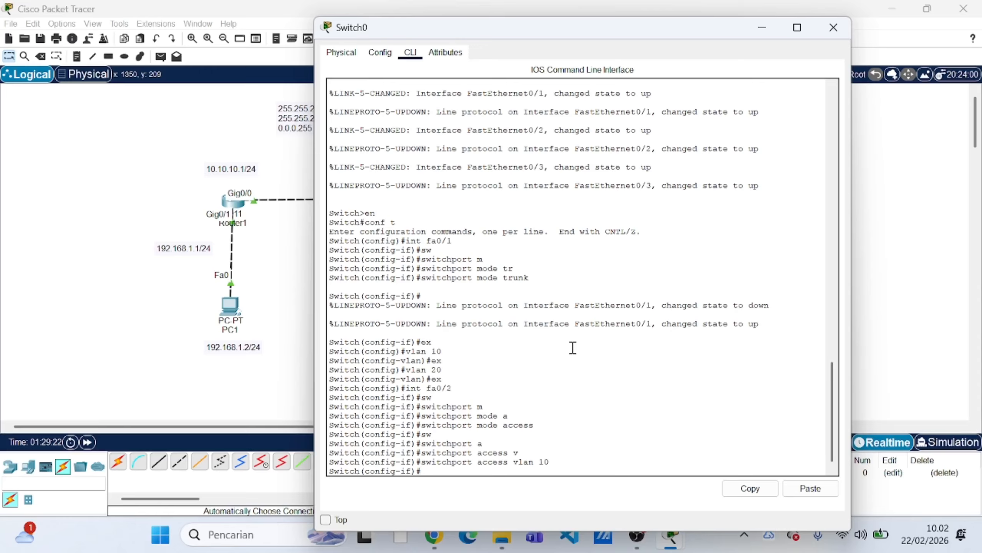
text(ip s)
text( ad)
key(Tab)
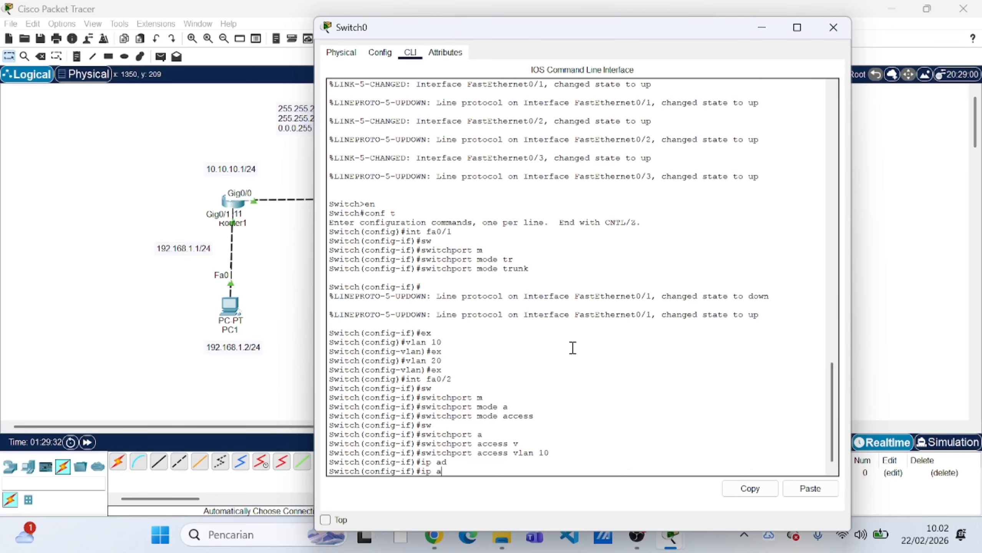
key(BackSpace)
key(BackSpace)
key(BackSpace)
key(BackSpace)
Step: Leave the Fa0/2 configuration and set interface Fa0/3 to switchport mode access
text(ex)
key(Return)
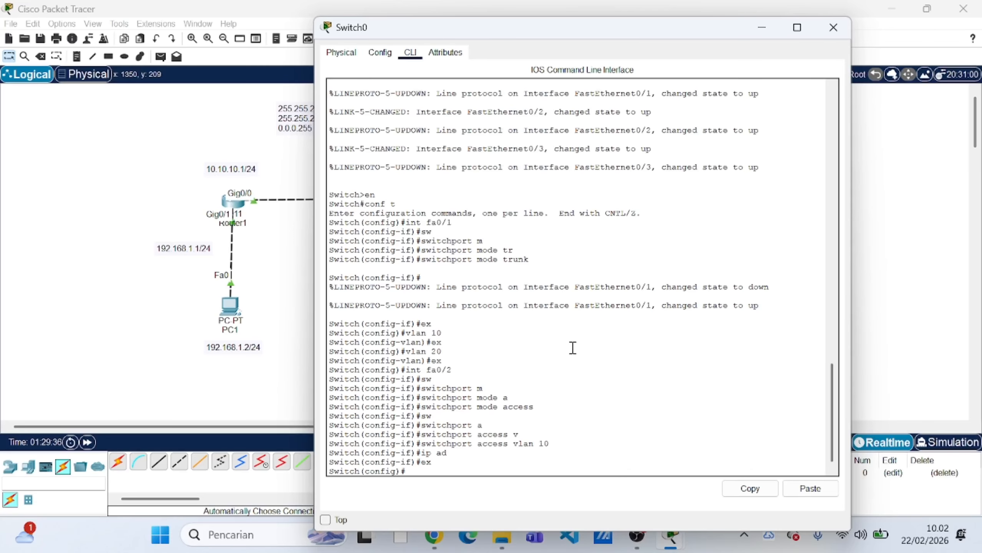
text(int fa0/3)
key(Return)
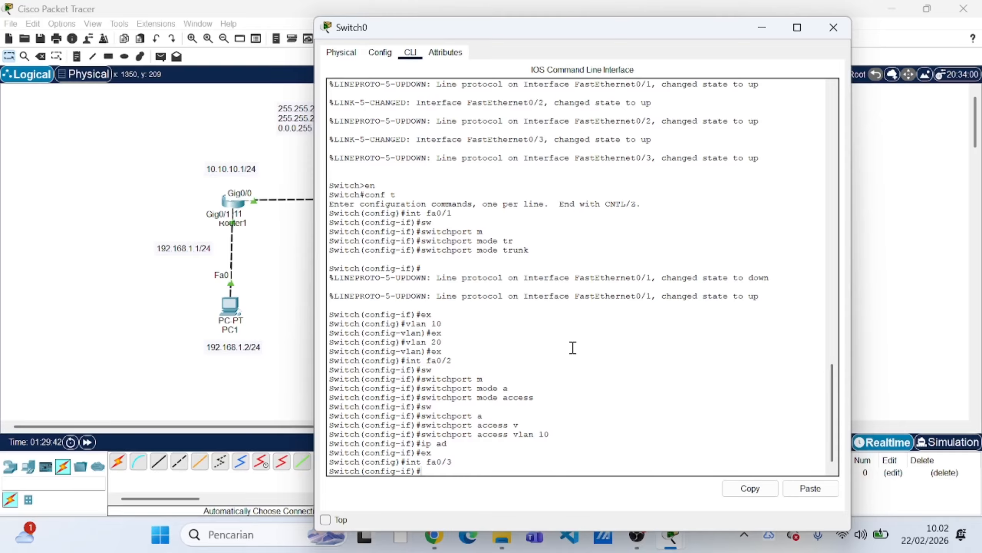
text(sw)
key(Tab)
text(m)
key(Tab)
text(a)
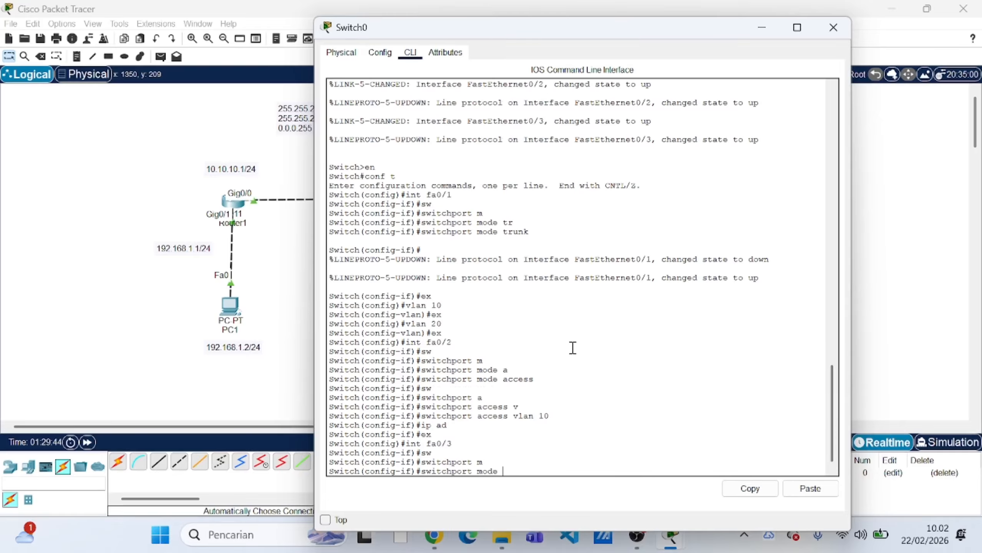
key(Tab)
key(Return)
Step: Assign Switch0's interface Fa0/3 to access VLAN 20, exit the interface configuration and close the switch window
text(sw)
key(Tab)
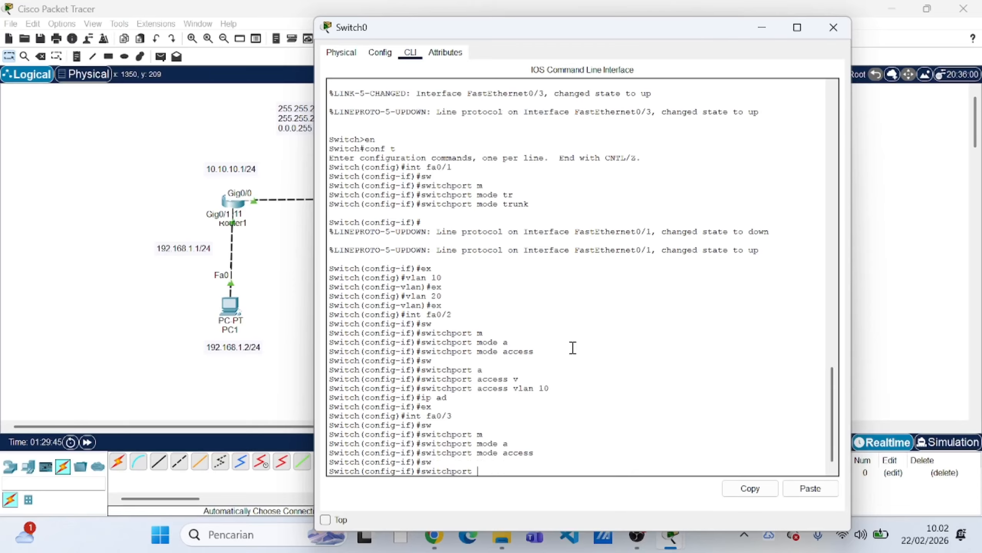
text(a)
key(Tab)
text(v)
key(Tab)
text(20)
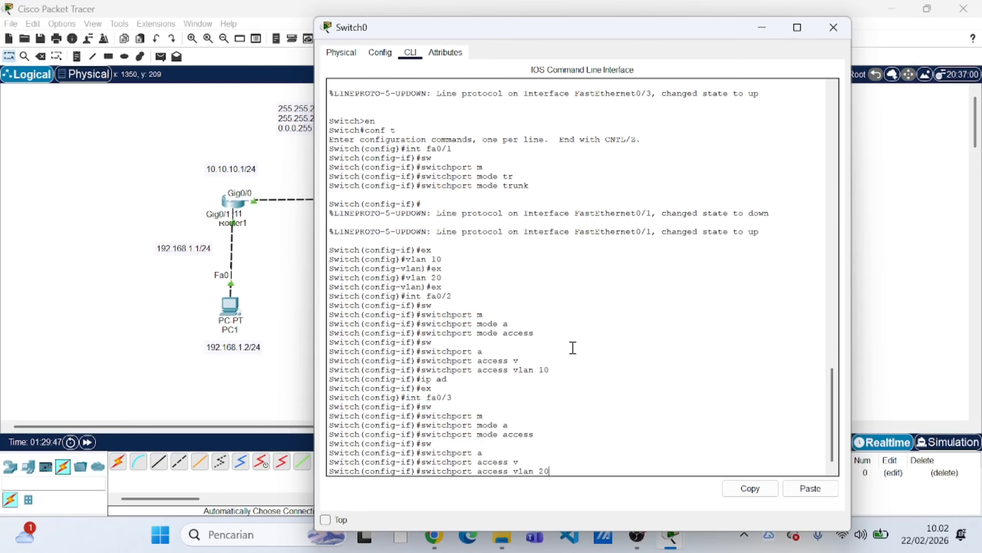
key(Return)
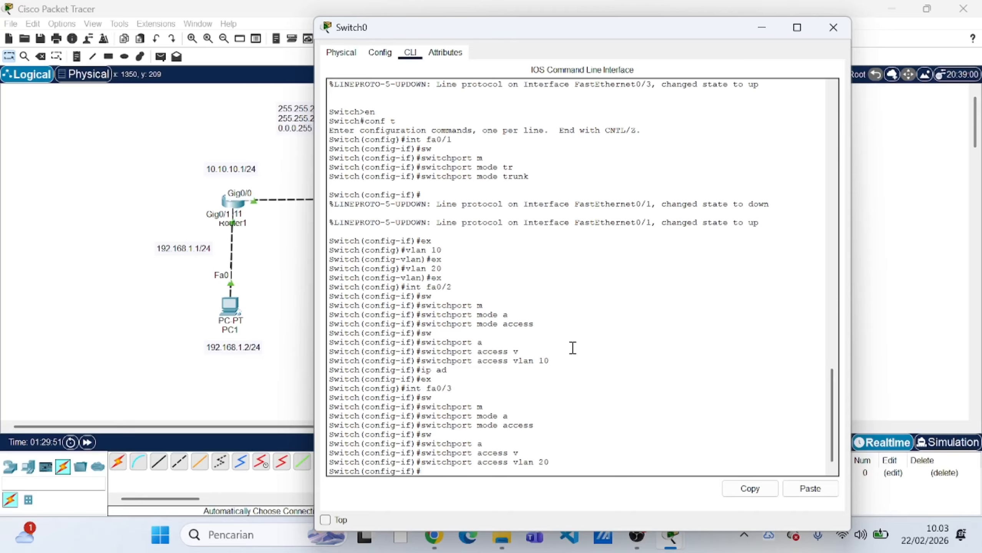
text(ex)
key(Return)
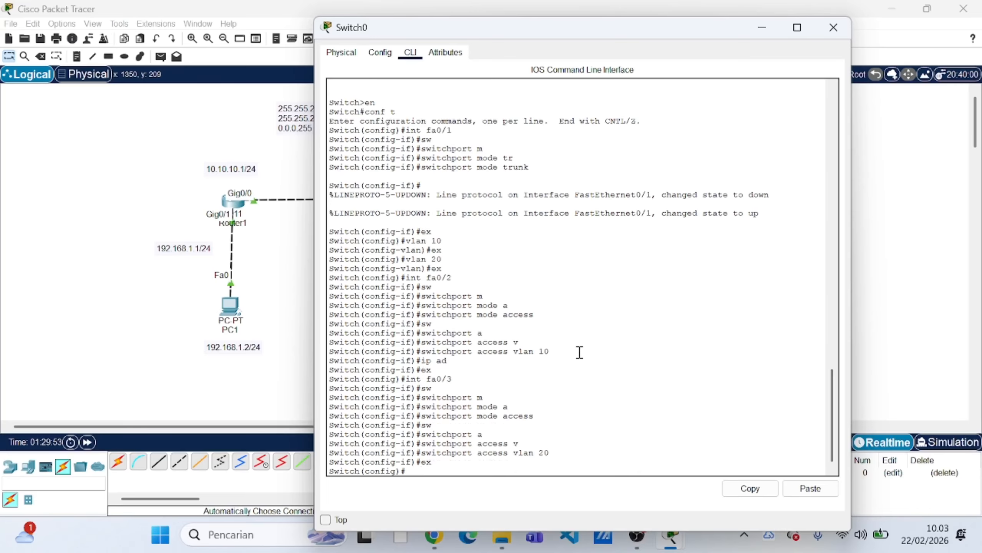
click(818, 28)
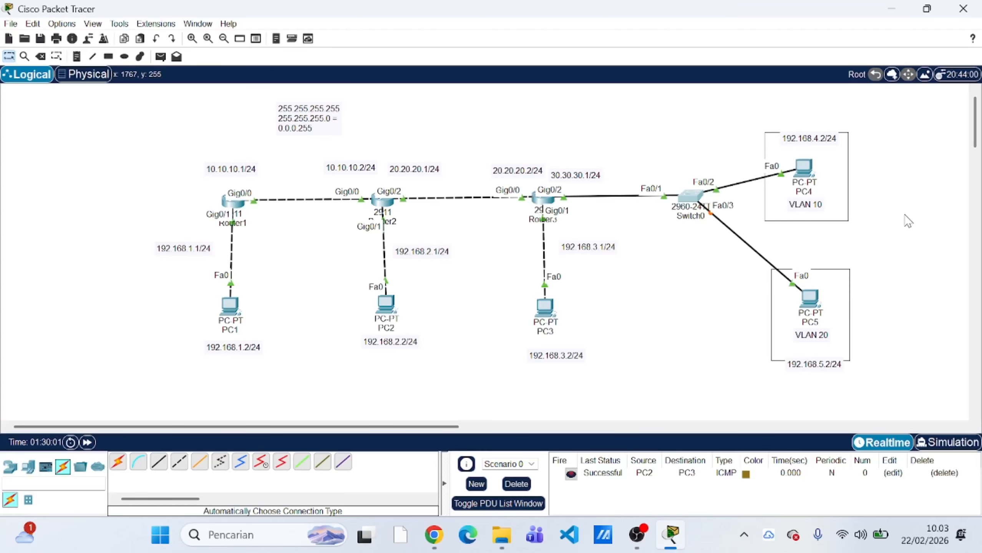
Step: Open Router3's command line and enter global configuration mode from privileged EXEC
click(549, 207)
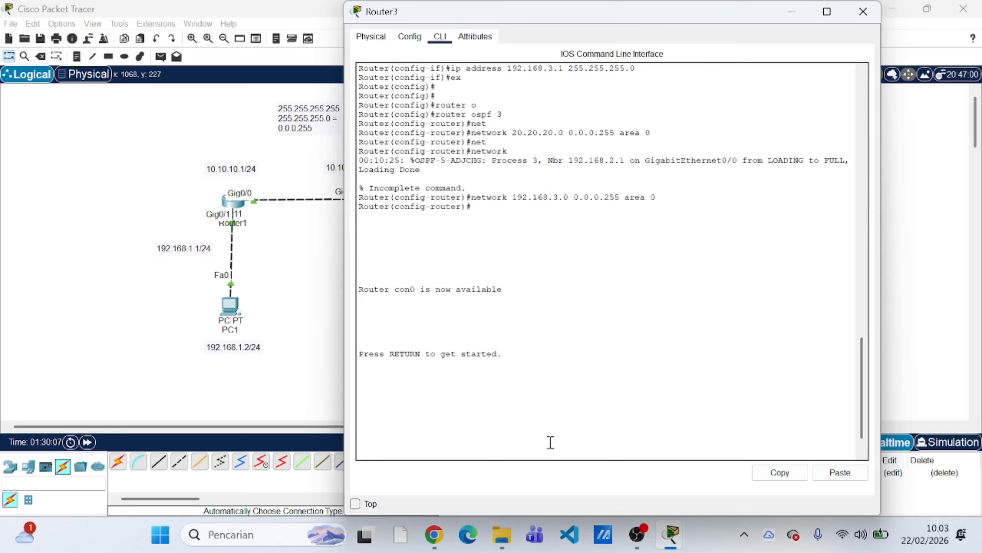
key(Return)
text(er>e)
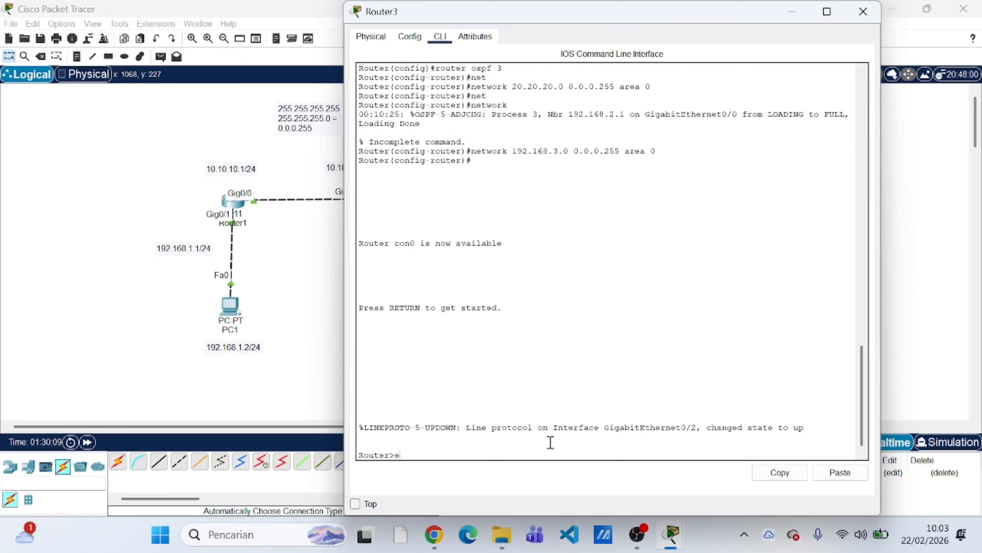
text(n)
key(Return)
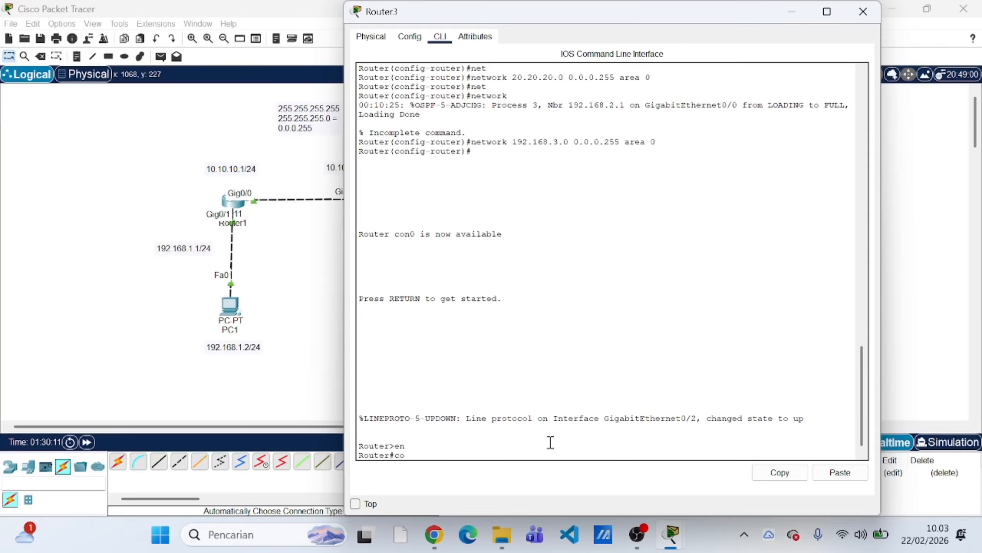
text(onf t)
key(Return)
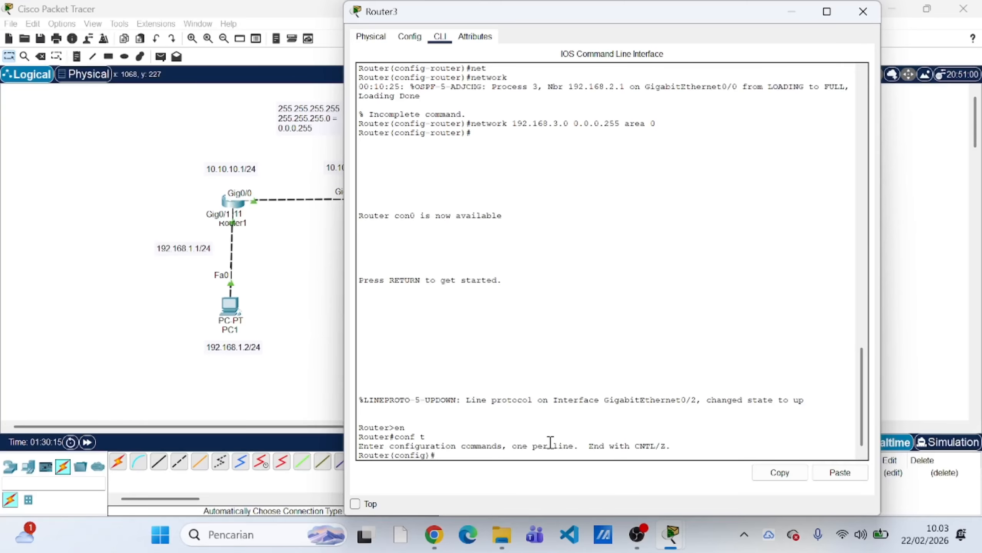
Step: Enable Router3's interface gig0/2 with no shutdown and assign it IP address 30.30.30.1 with mask 255.255.255.0
text(int gig0/2)
key(Return)
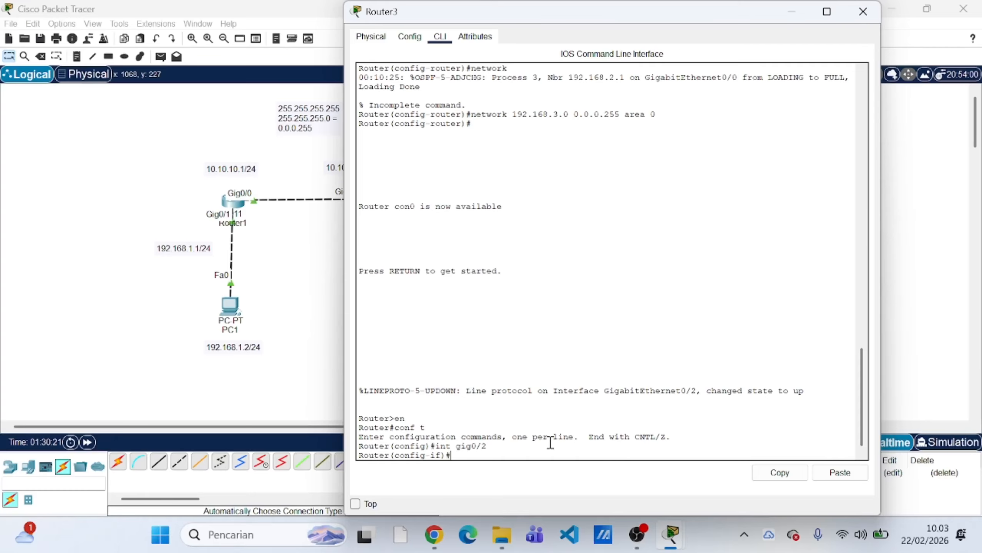
text(no sh)
key(Return)
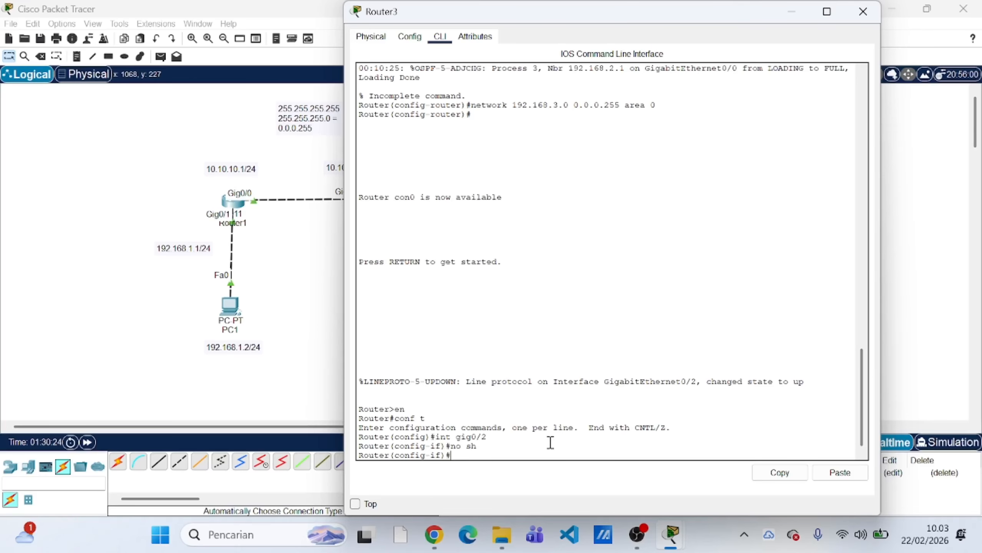
text(ip add)
key(Tab)
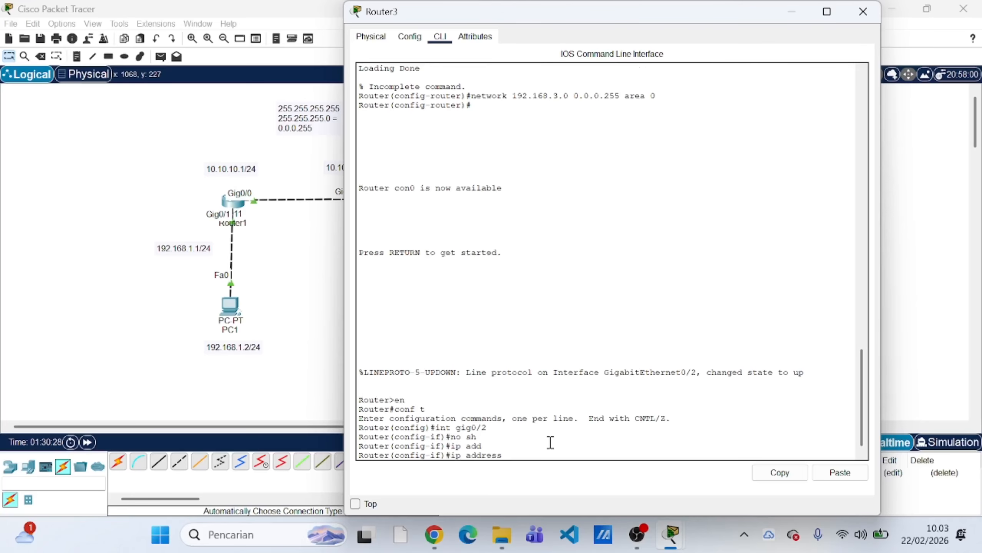
text(30.30.30.1 255.255.255.0)
key(Return)
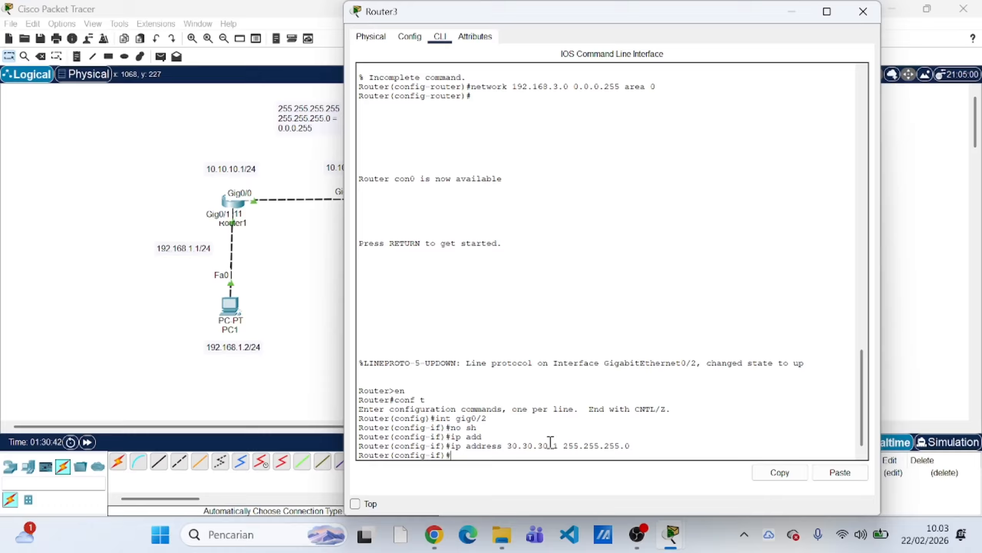
Step: Exit the gig0/2 configuration and create subinterface gig0/2.10 on Router3
text(ex)
key(Return)
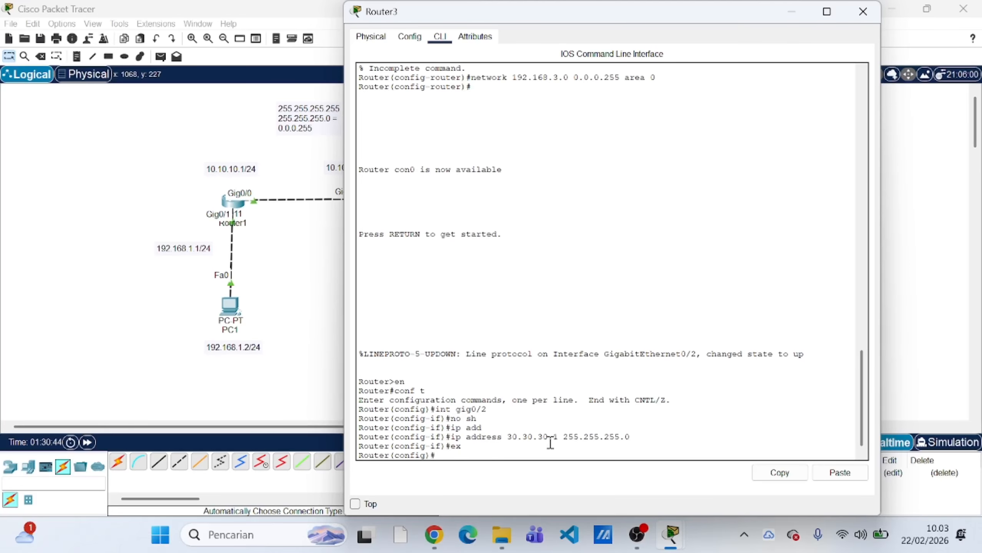
text(int gig)
text(0/2.)
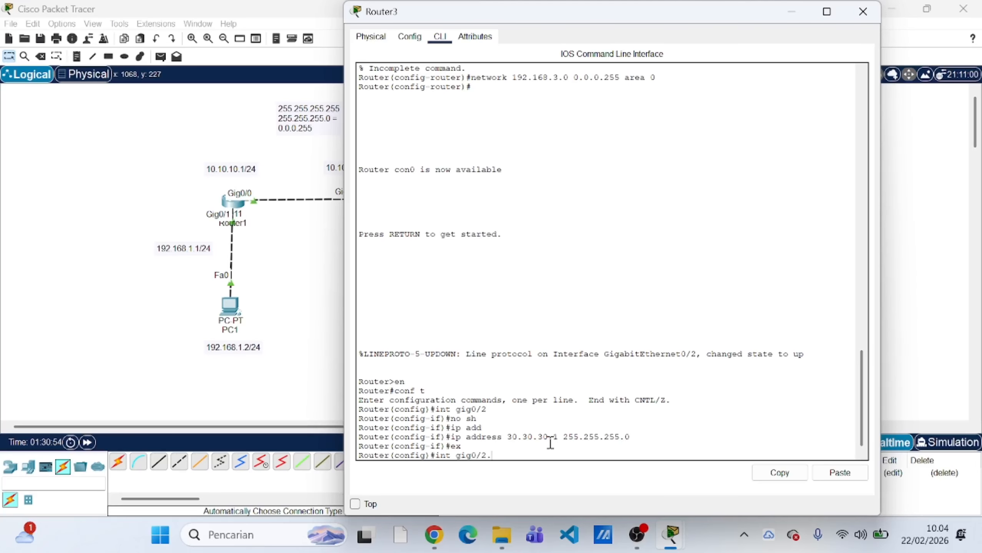
text(10)
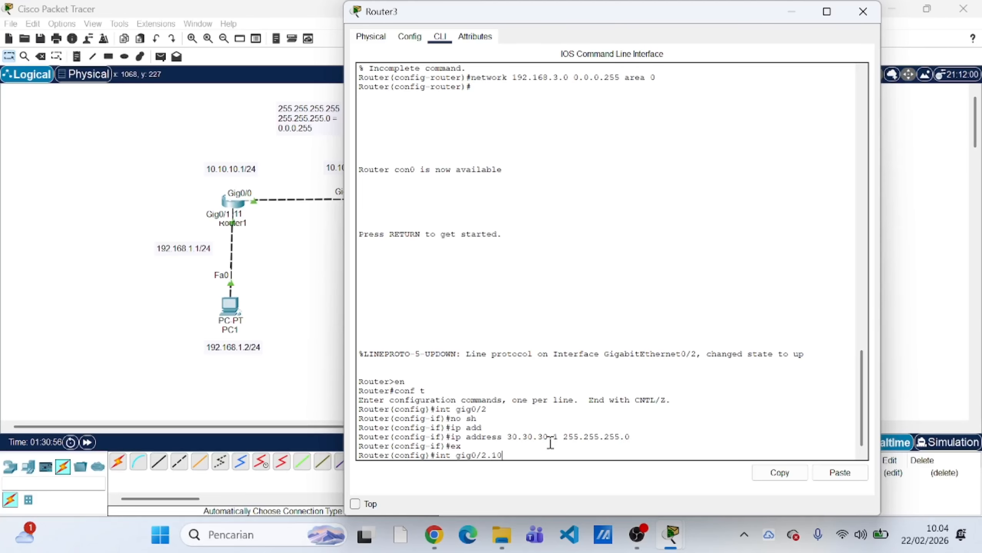
key(Return)
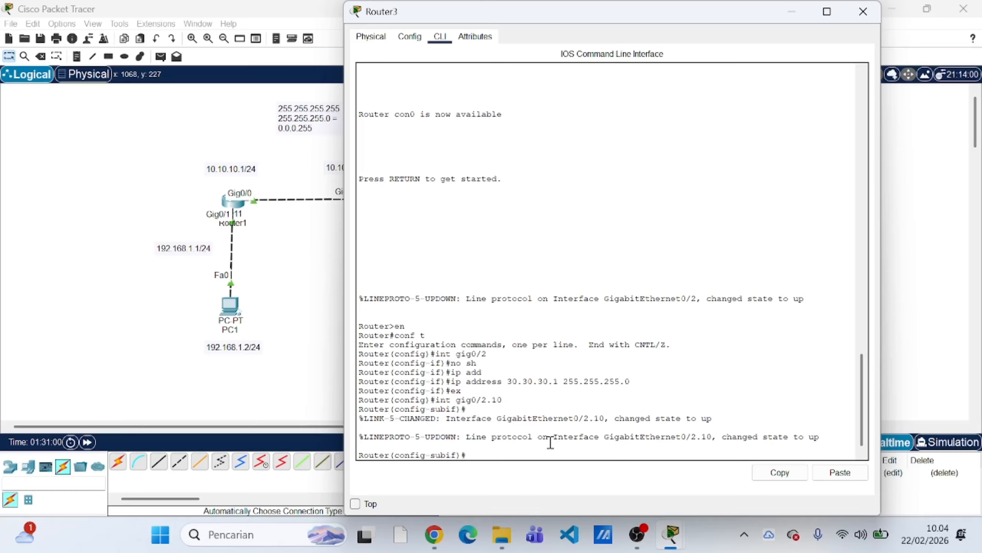
Step: Set dot1Q encapsulation with VLAN ID 10 on Router3's subinterface gig0/2.10
text(enc)
key(Tab)
text(d)
key(Tab)
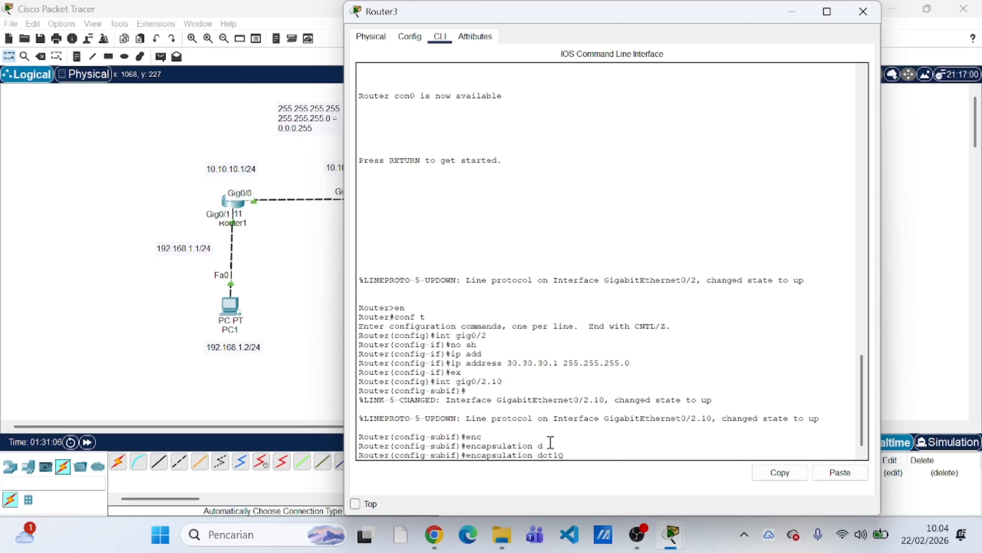
text(10)
key(Return)
Step: Assign subinterface gig0/2.10 the IP address 192.168.4.1 with mask 255.255.255.0 and exit its configuration
text(ip ad)
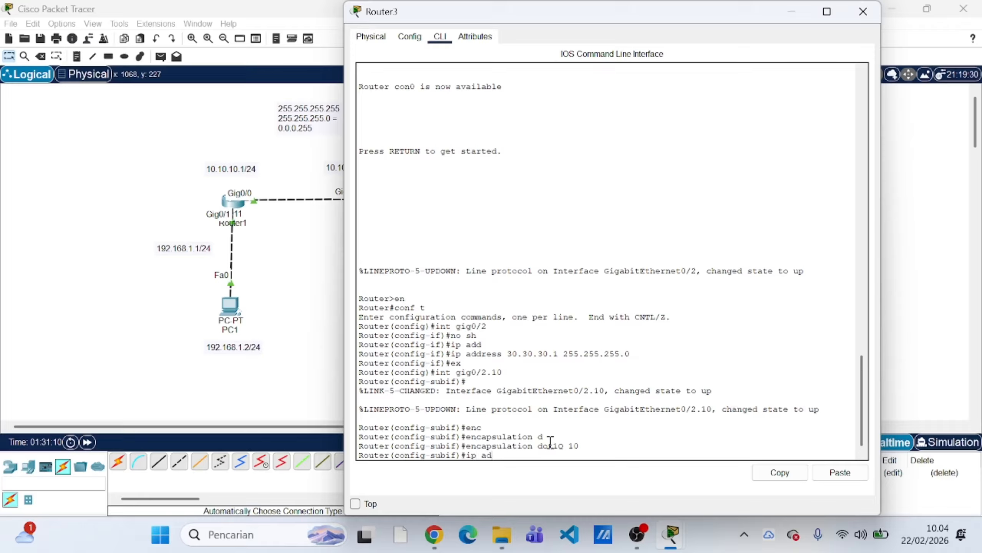
key(Tab)
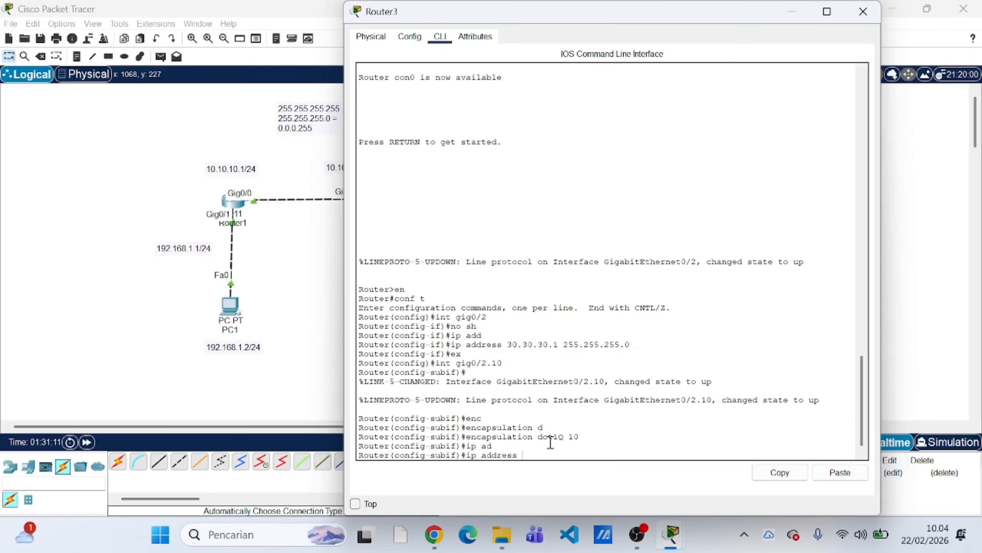
text(192.168.4.1 255.255.255.0)
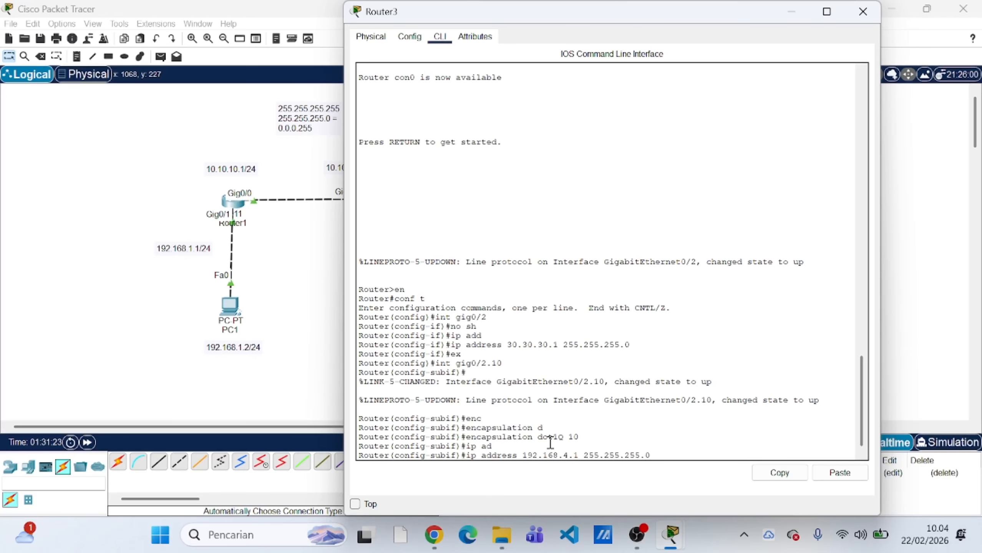
key(Return)
text(ex)
key(Return)
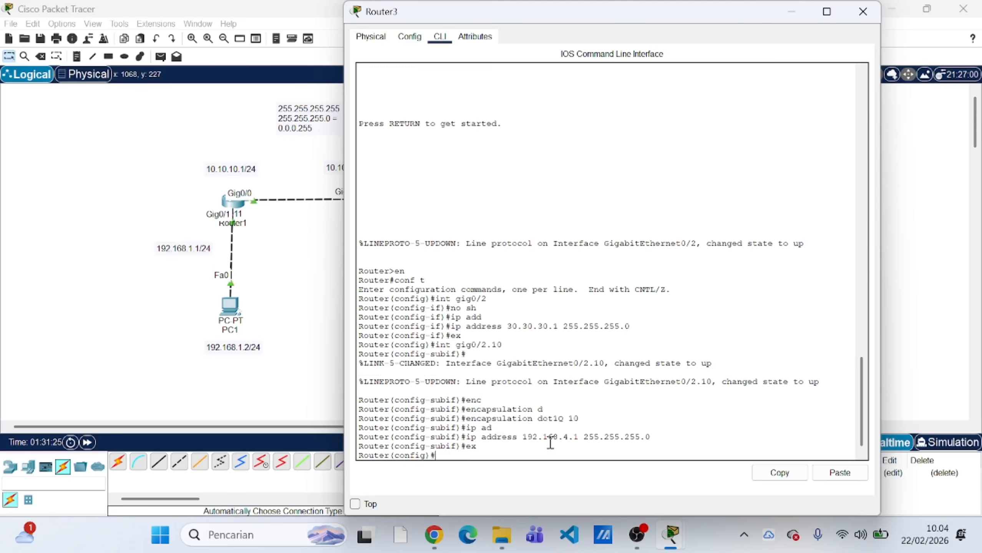
Step: Create subinterface gig0/2.20 on Router3 from global configuration mode
text(int gig)
text(2.50)
key(BackSpace)
key(BackSpace)
key(BackSpace)
text(0/2.50)
key(BackSpace)
key(BackSpace)
text(20)
key(Return)
Step: Set dot1Q encapsulation with VLAN ID 20 on Router3's subinterface gig0/2.20
text(en)
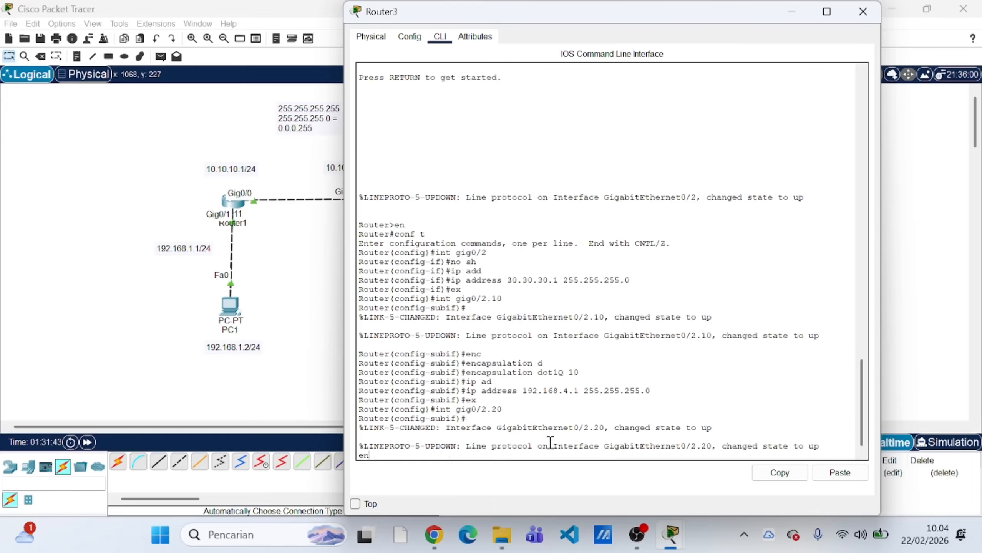
key(Tab)
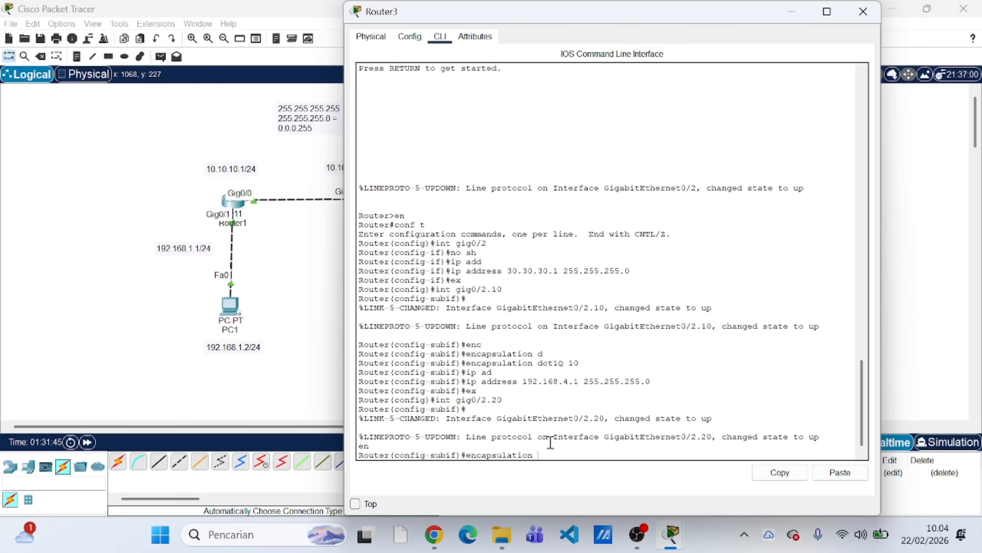
text(d)
key(Tab)
text(20)
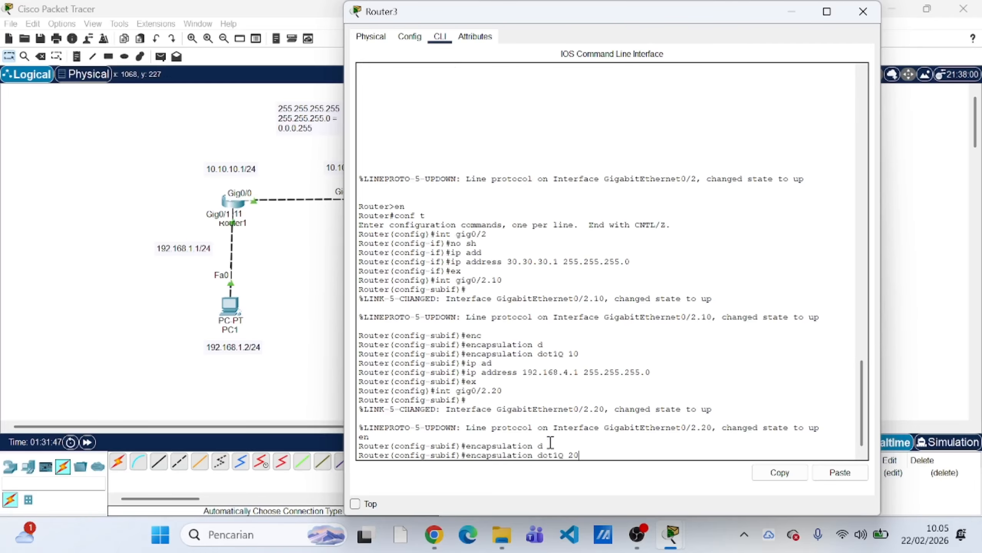
key(Return)
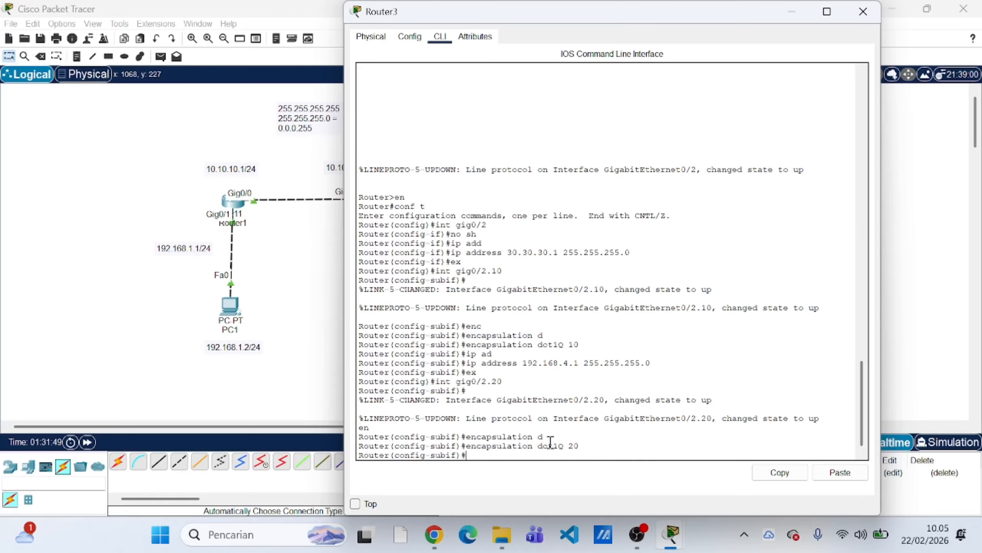
Step: Assign subinterface gig0/2.20 the IP address 192.168.5.1 with mask 255.255.255.0 and close the router window
text(ip ad)
key(Tab)
text(19)
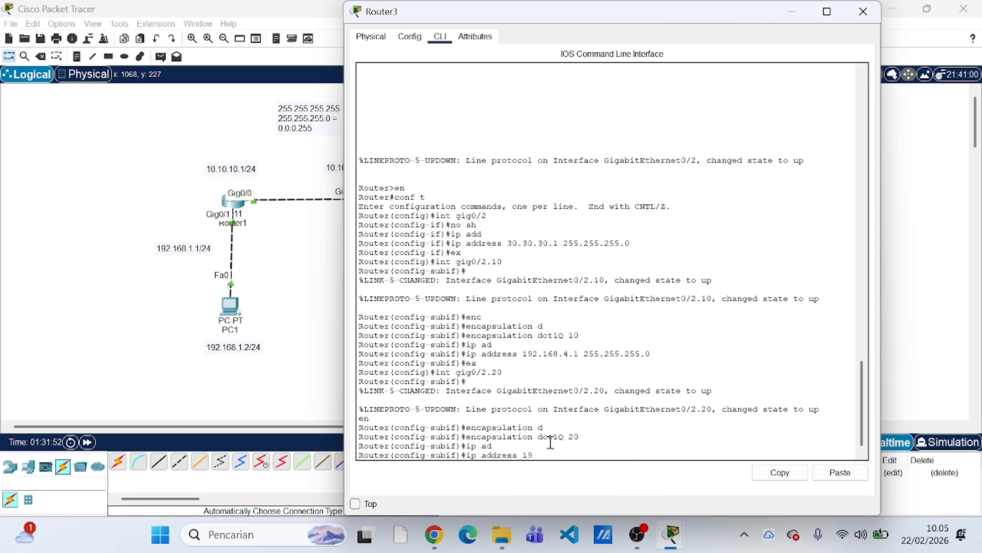
text(2.168.5.1 255.255.255.0)
key(Return)
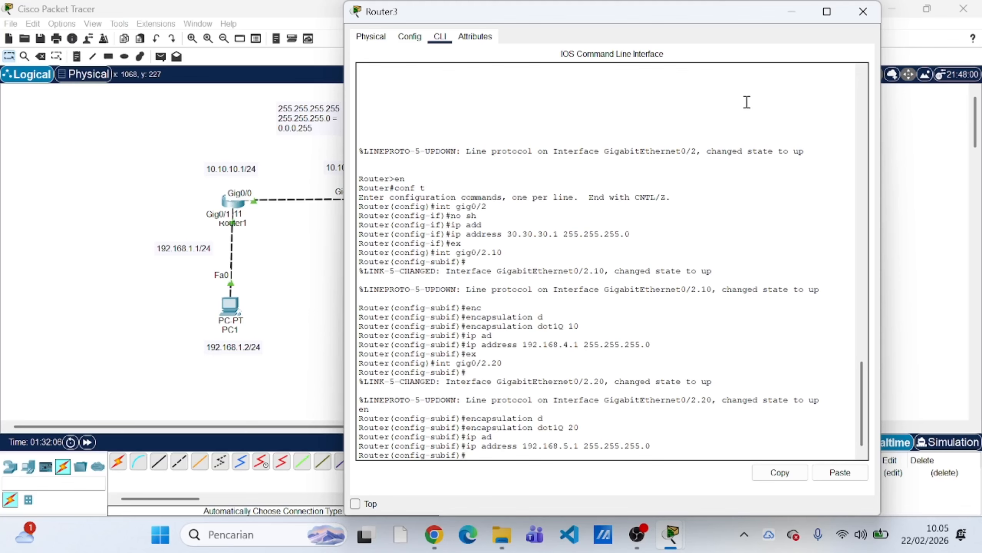
click(856, 19)
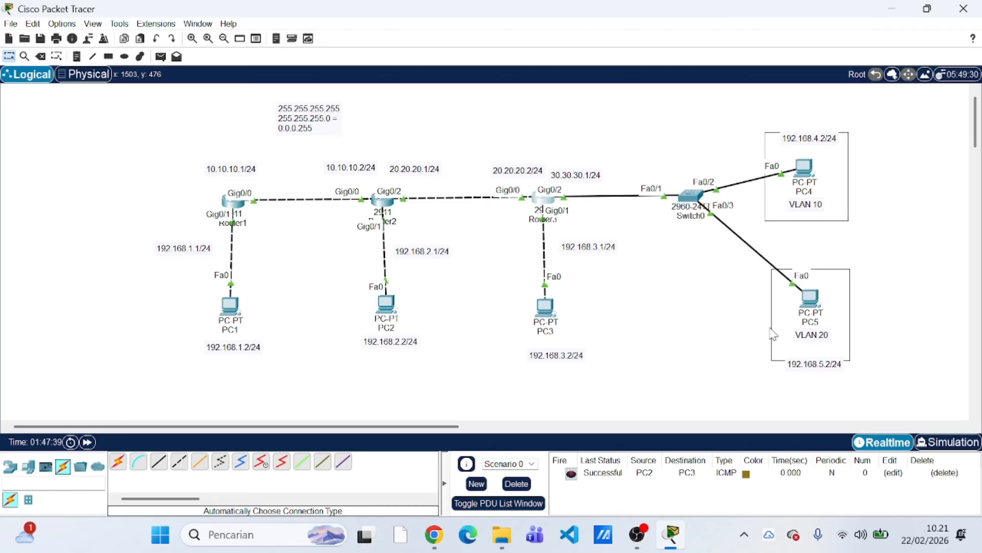
Step: Reopen Router3's command line and enter global configuration mode from privileged EXEC
click(546, 202)
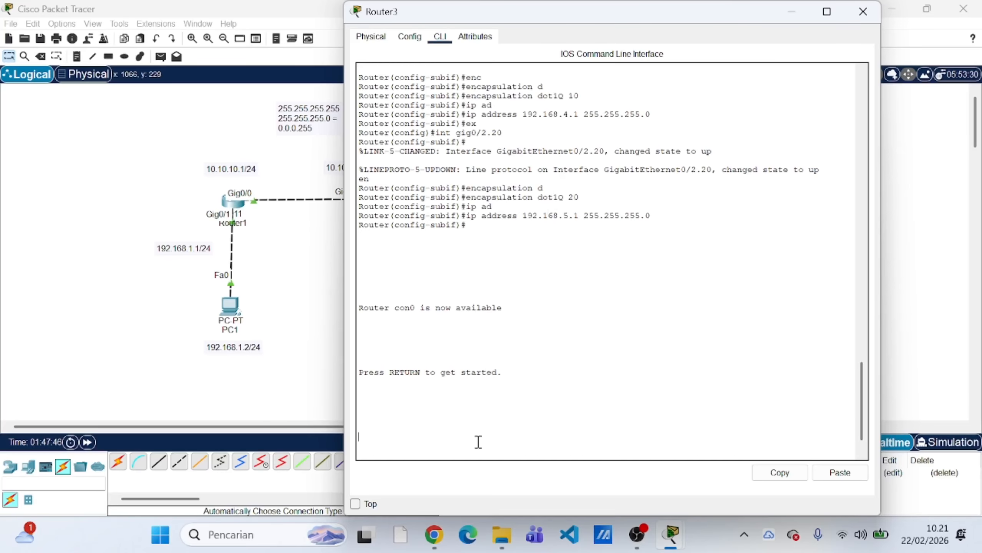
key(Return)
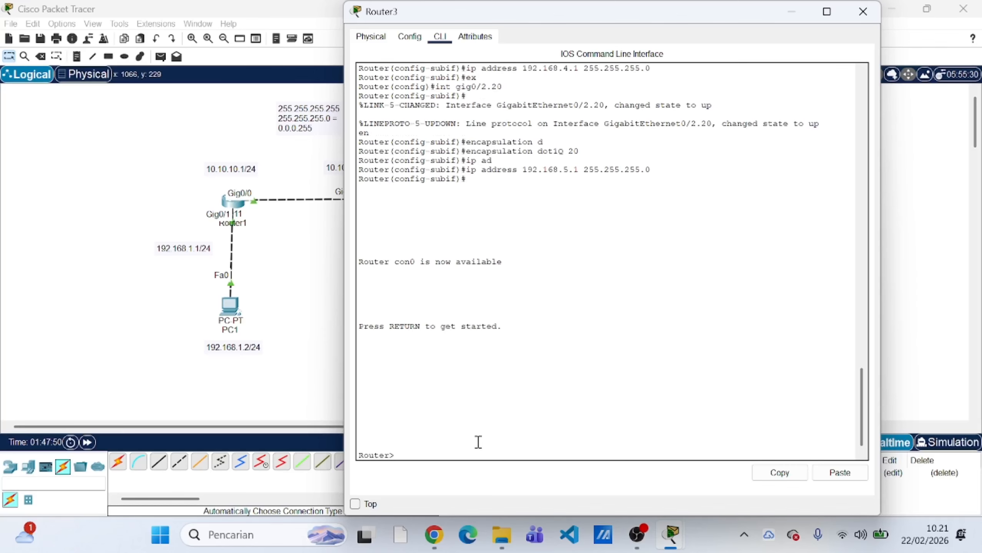
text(en)
key(Return)
text(con)
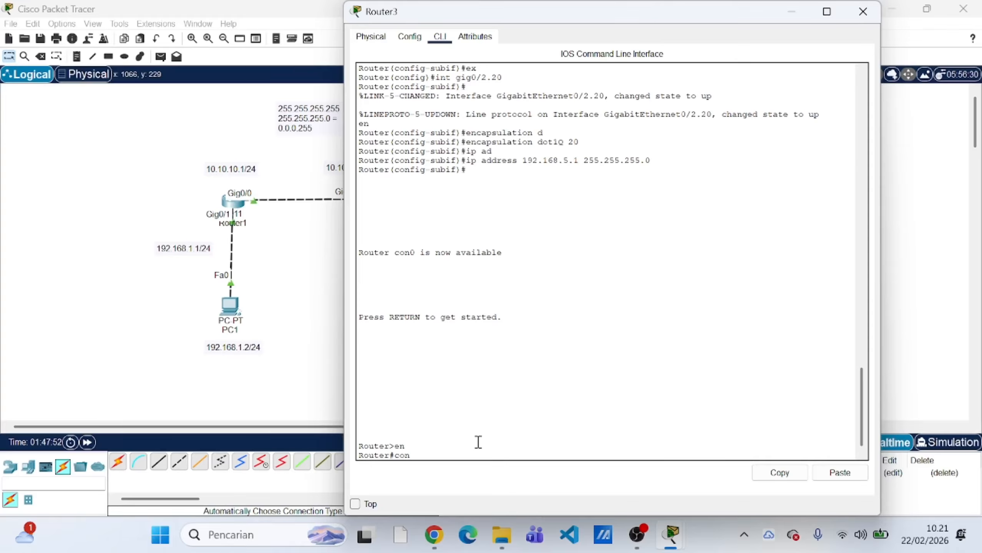
text(f t)
key(Return)
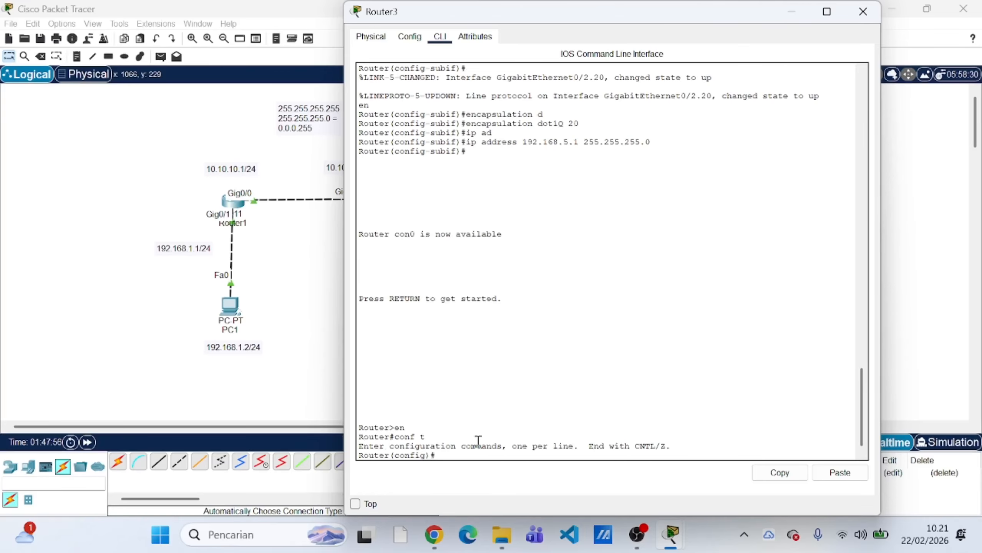
Step: Enter the router configuration of OSPF process 3 on Router3
text(rou)
key(Tab)
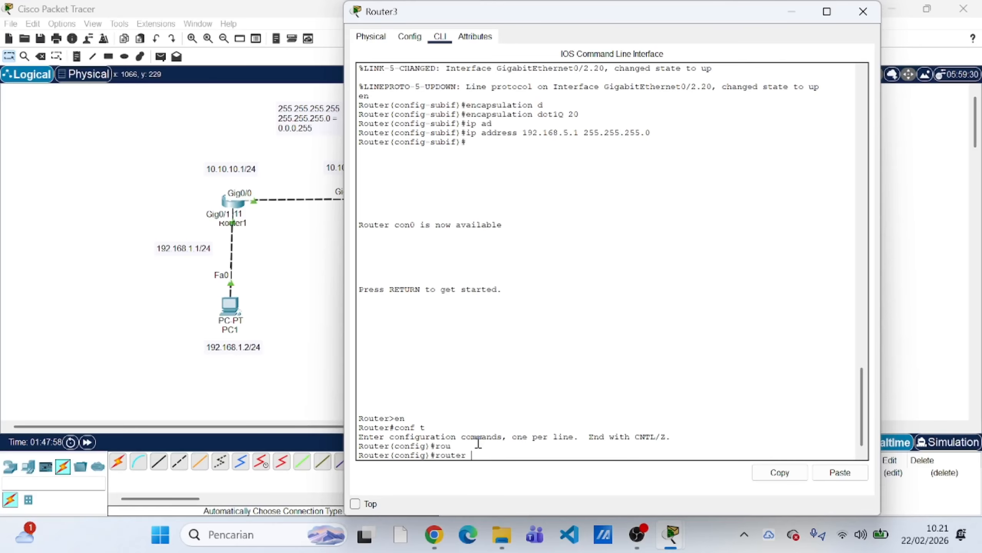
text(o)
key(Tab)
text(3)
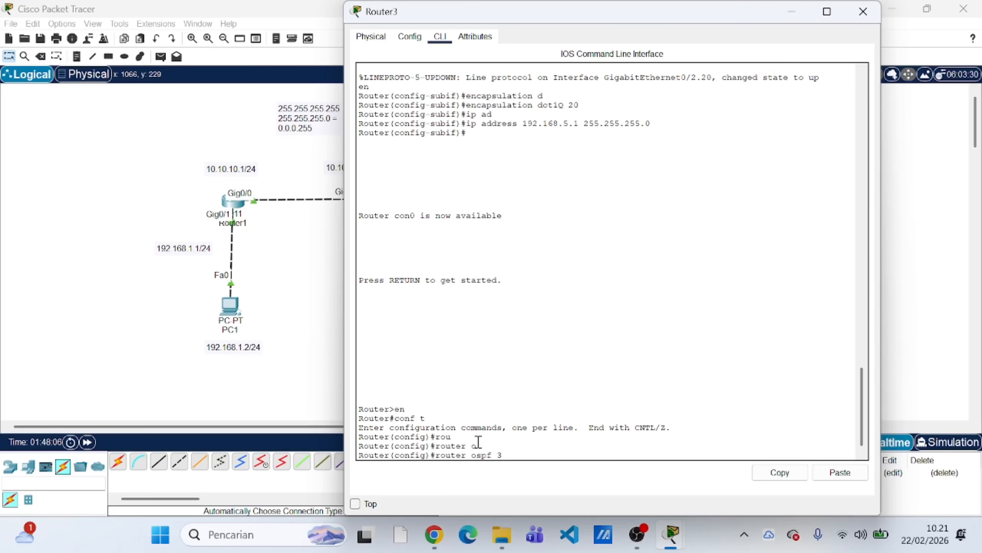
key(Return)
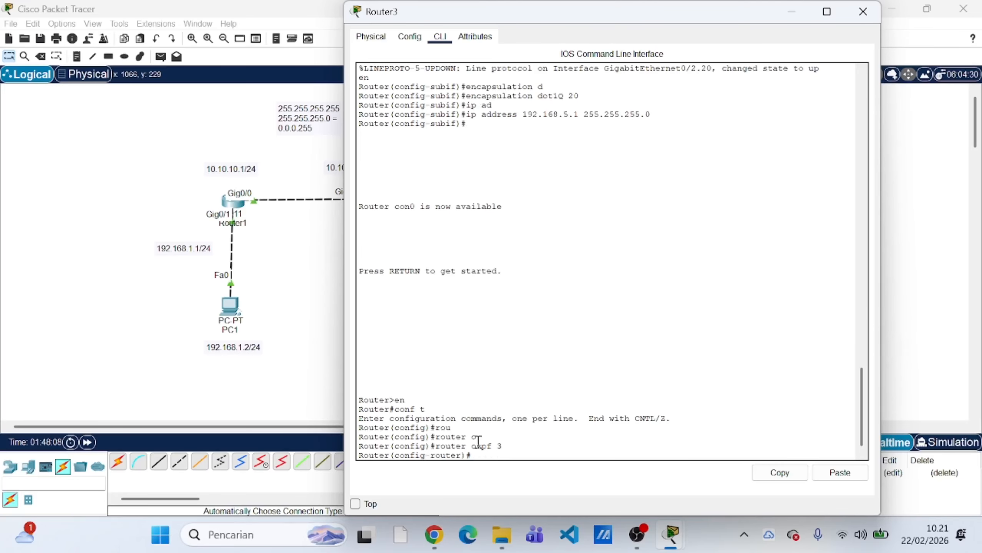
Step: Advertise network 30.30.30.0 with wildcard 0.0.0.255 in OSPF area 0, checking the link's address in the topology
text(network)
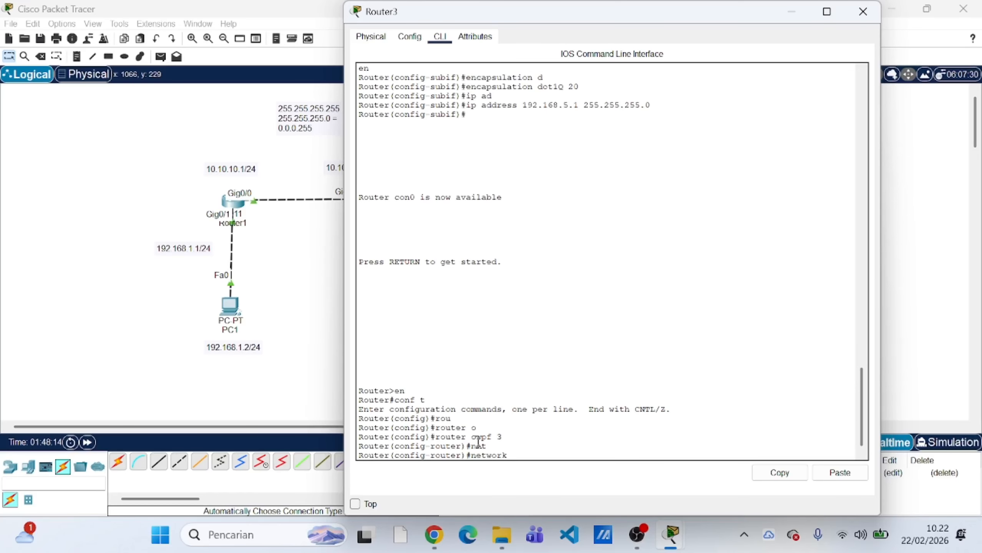
text(0.)
drag(458, 22, 222, 271)
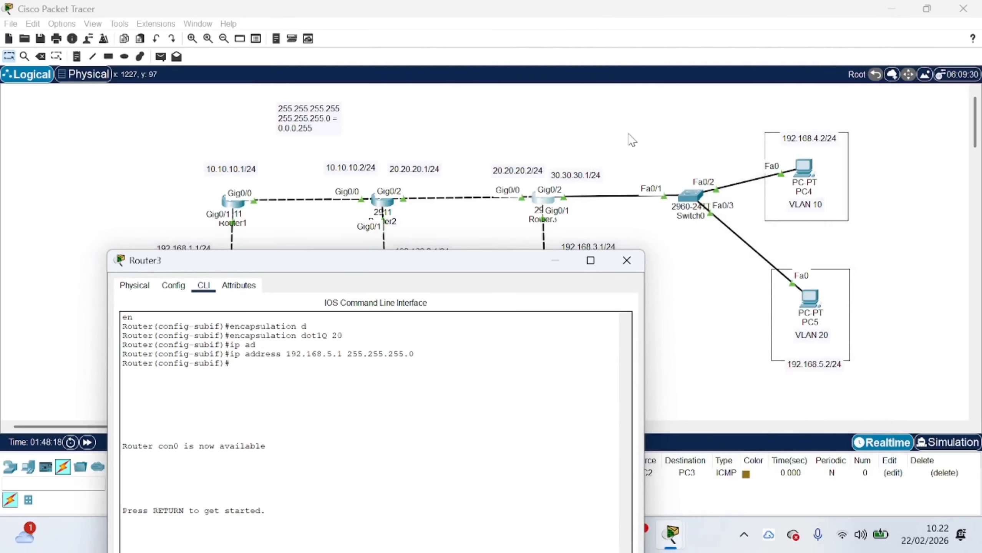
drag(481, 265, 691, 67)
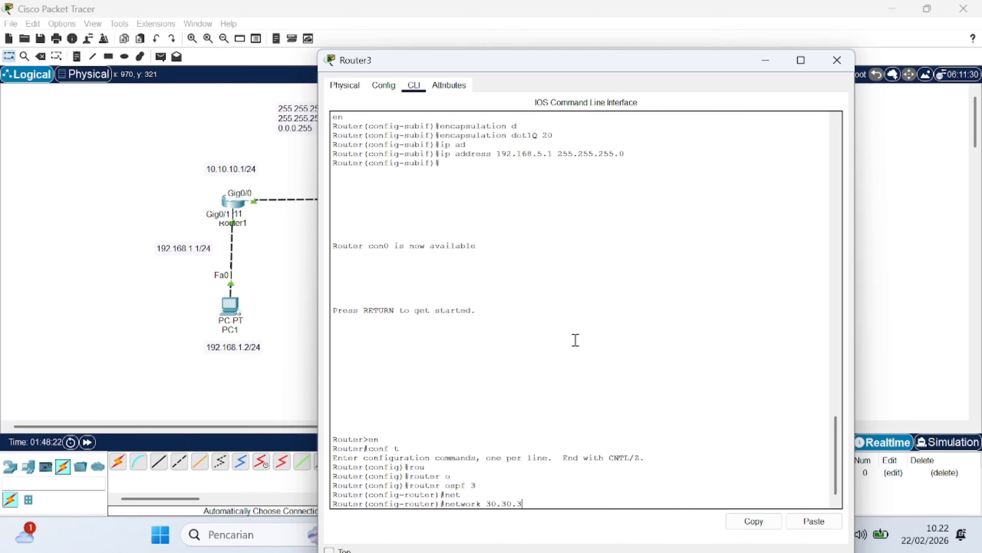
text(0.)
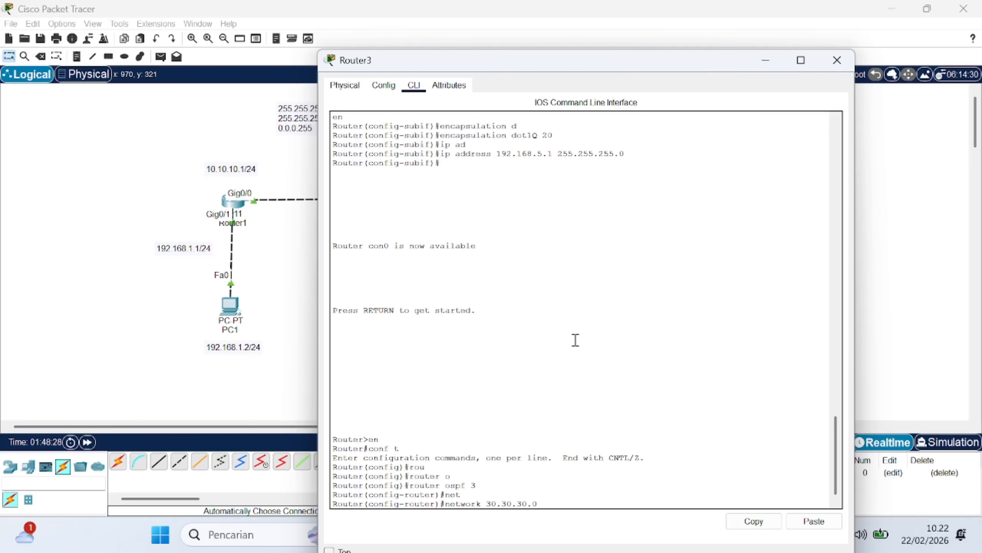
text(0.0.0.255 area 0)
key(Return)
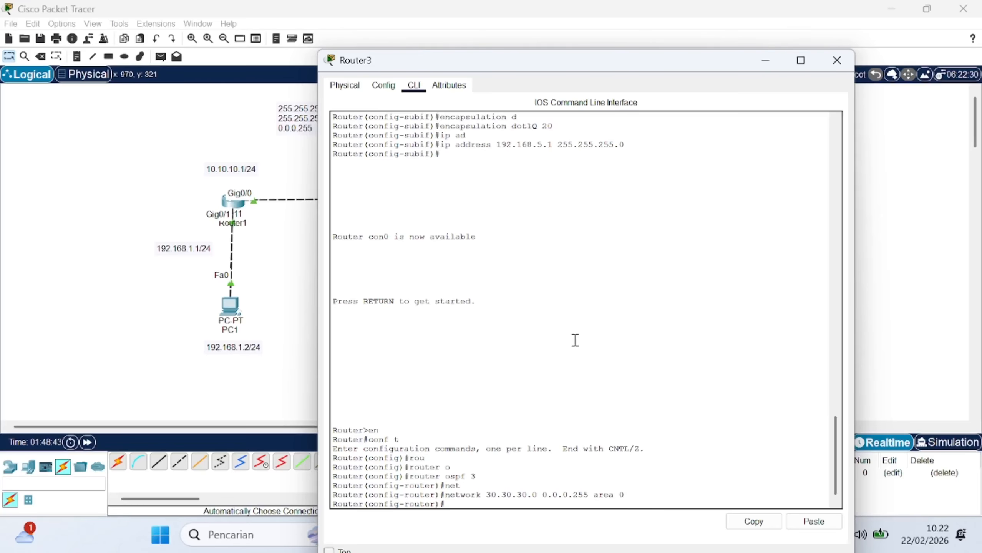
Step: Advertise the VLAN 10 network 192.168.4.0 with wildcard 0.0.0.255 in OSPF area 0
text(net)
key(Tab)
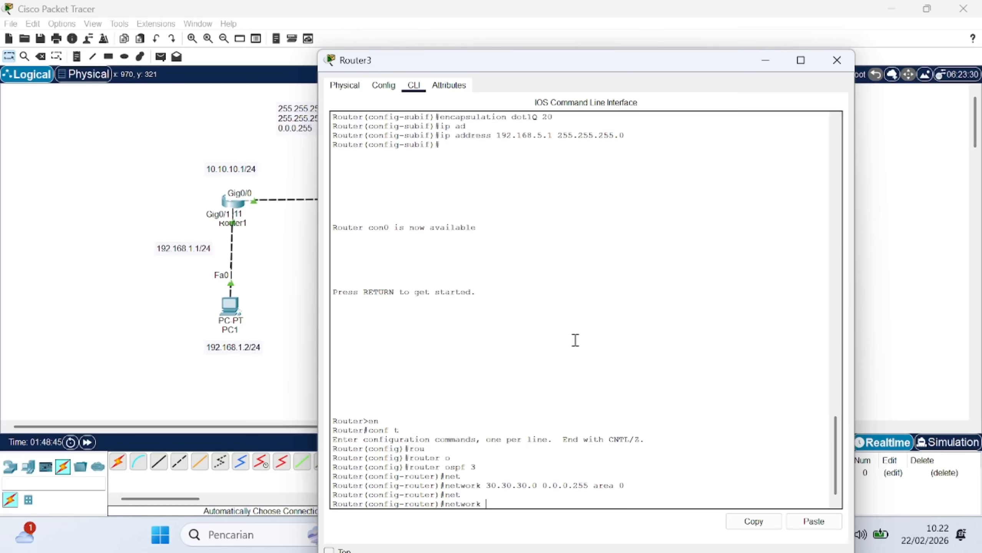
text(192.168.4.0 0.0.0.)
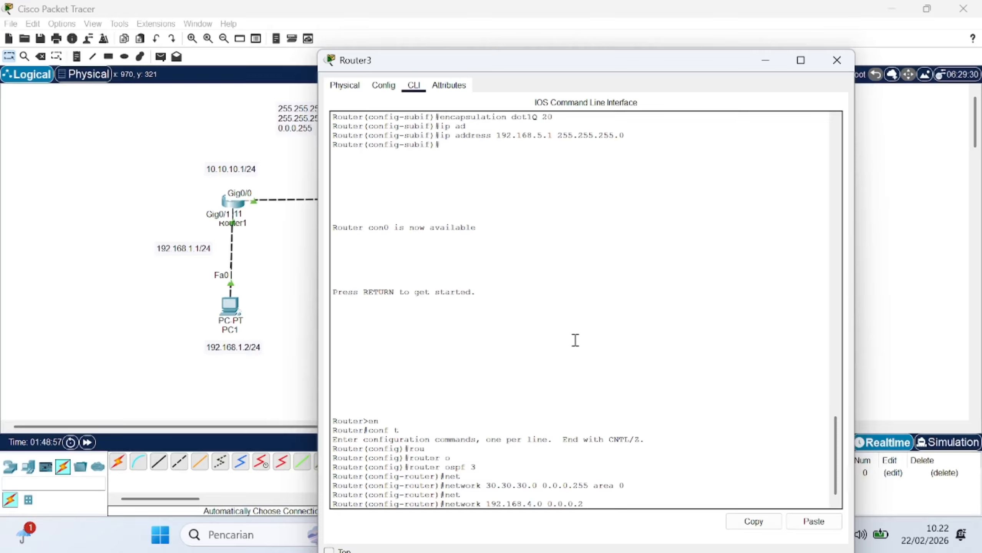
text(255 area 0)
key(Return)
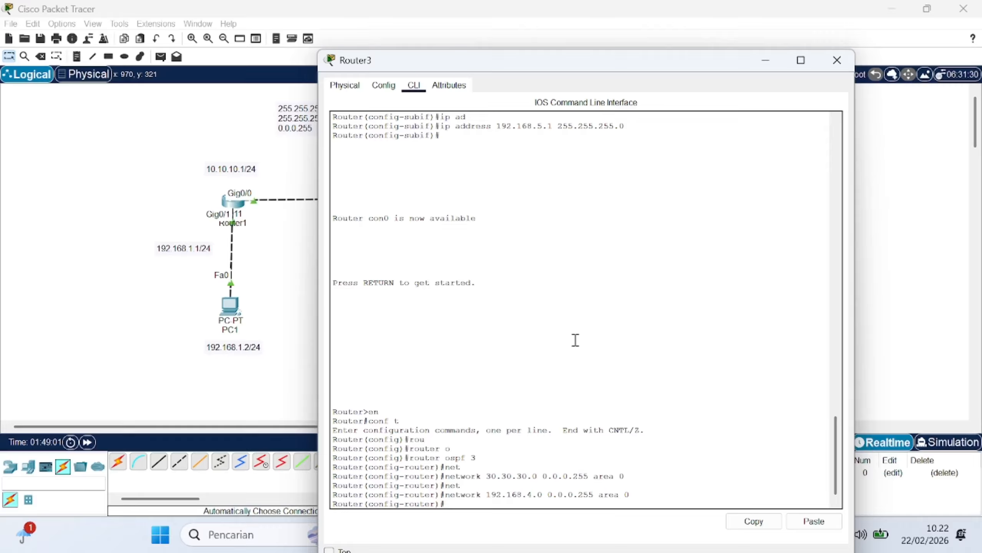
Step: Advertise the VLAN 20 network 192.168.5.0 with wildcard 0.0.0.255 in OSPF area 0 and close the router window
text(net)
key(Tab)
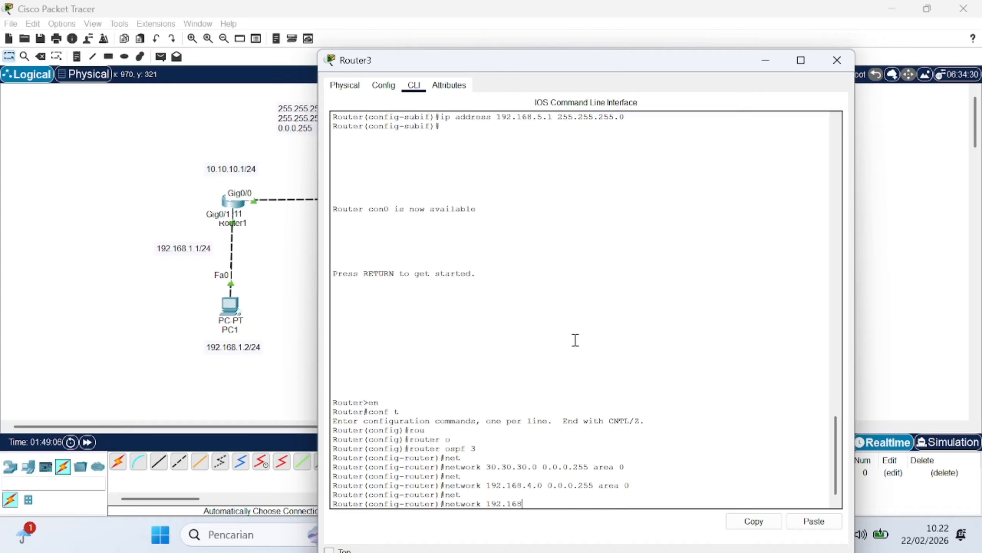
text(192.168.5.0 0.0.)
text(0.255 area 0)
key(Return)
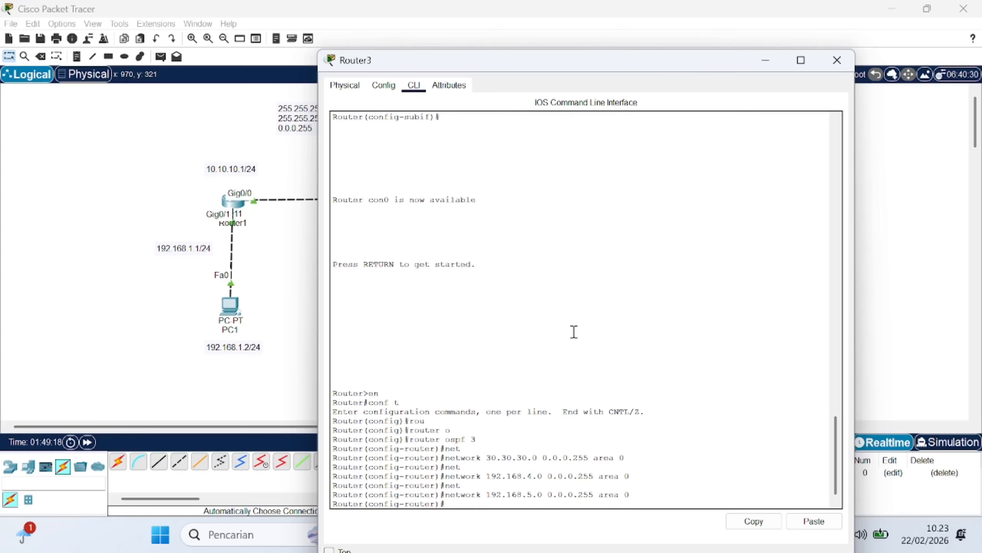
click(846, 59)
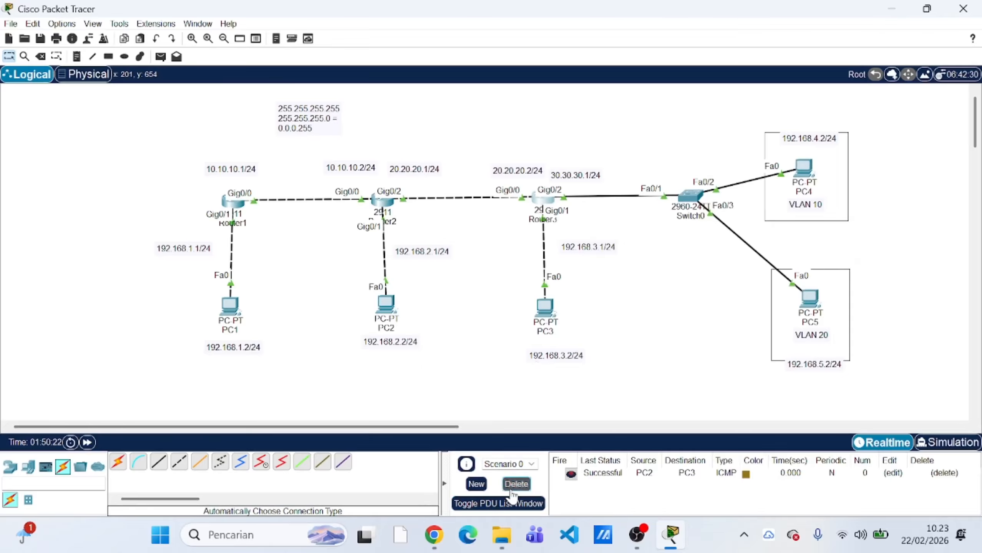
Step: Clear the PDU list and test connectivity from PC3 to PC5 with two simple PDUs
click(516, 484)
click(160, 58)
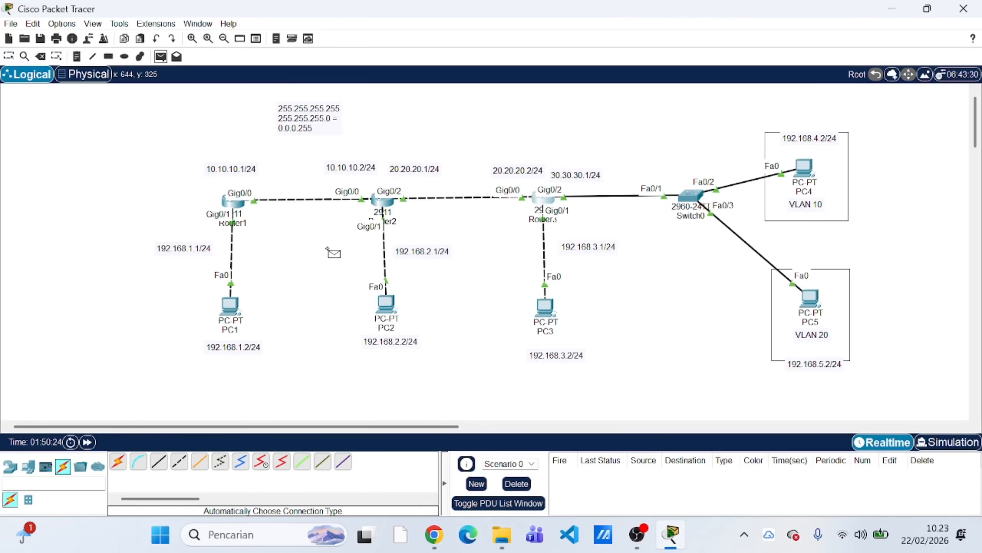
click(542, 307)
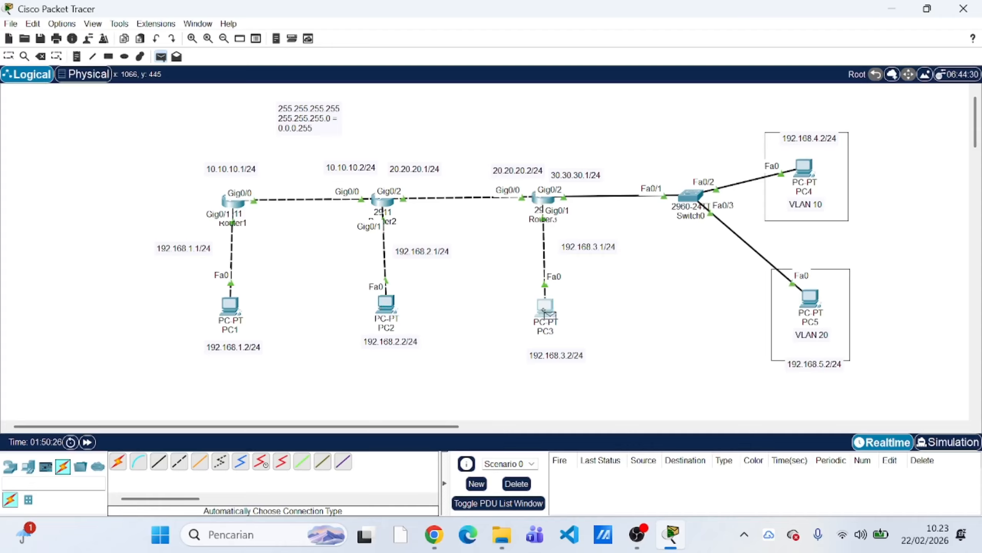
click(810, 321)
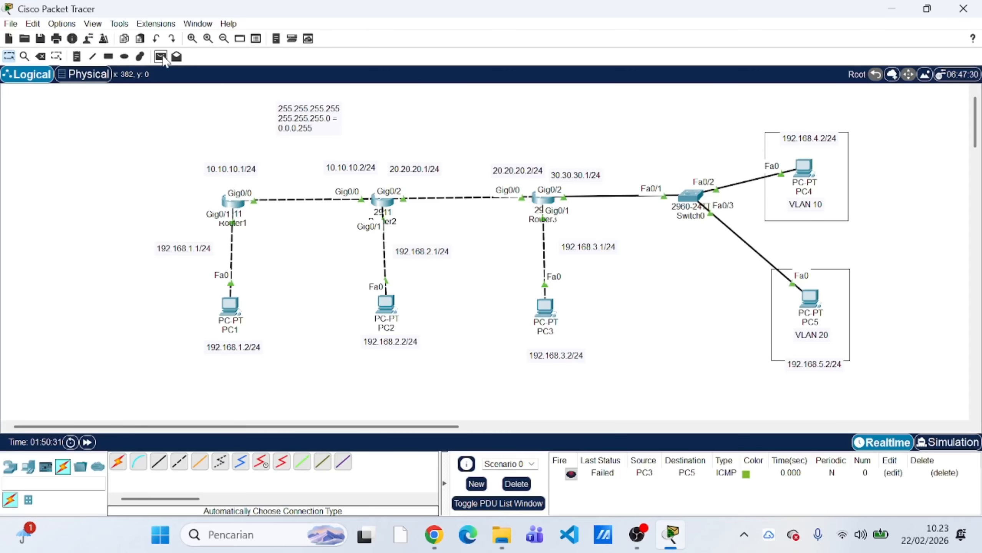
click(160, 56)
click(544, 308)
click(809, 306)
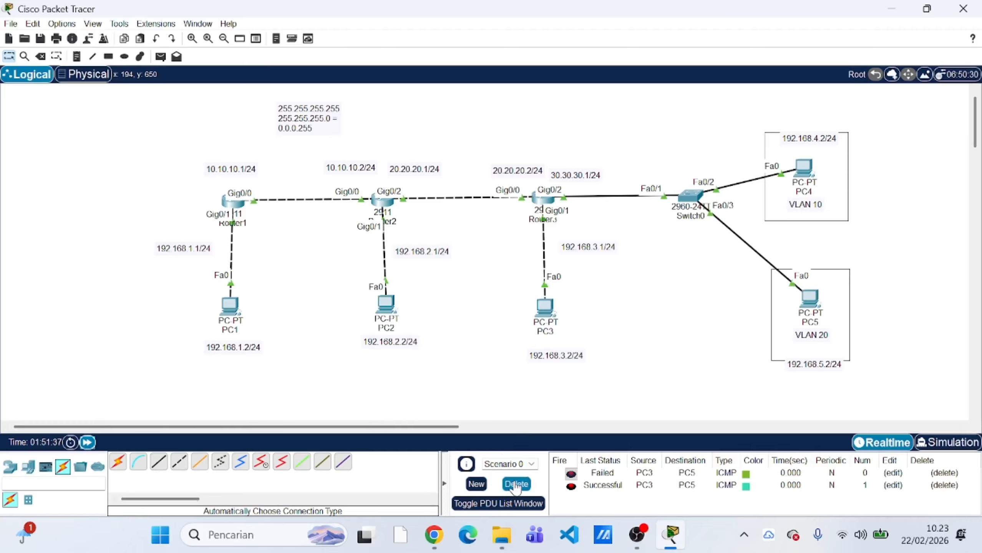
Step: Clear the PDU list and test connectivity from PC3 to PC4 with two simple PDUs
click(515, 485)
click(160, 57)
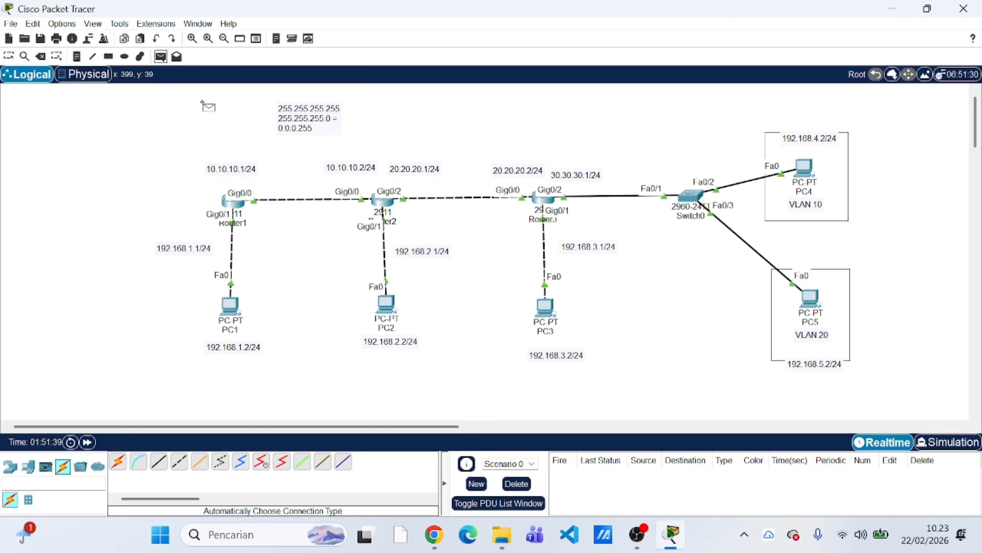
click(546, 308)
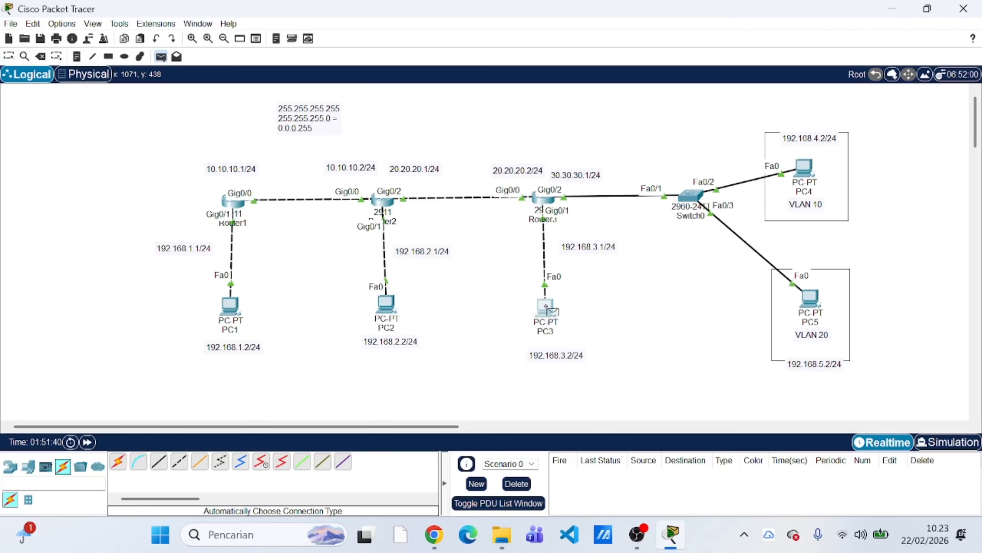
click(803, 171)
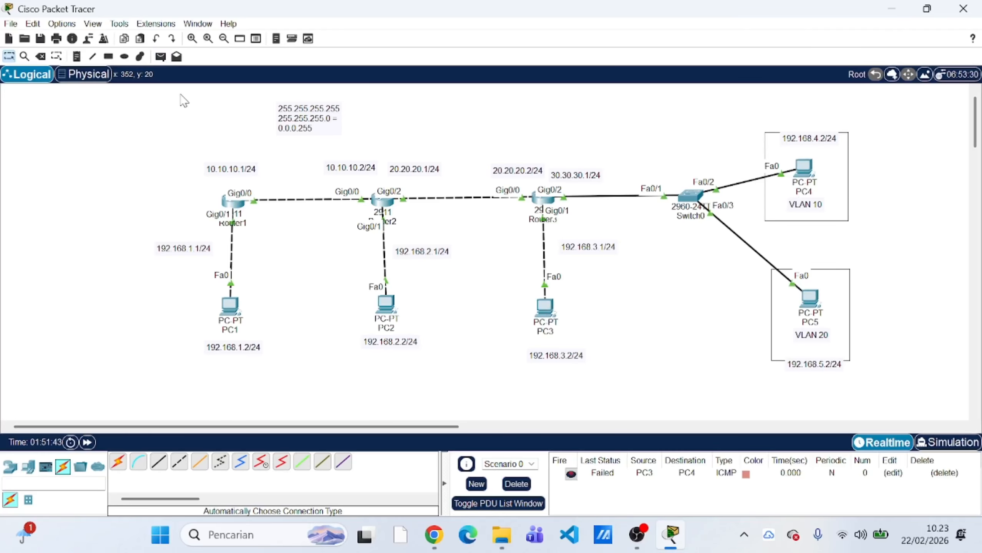
click(160, 56)
click(545, 309)
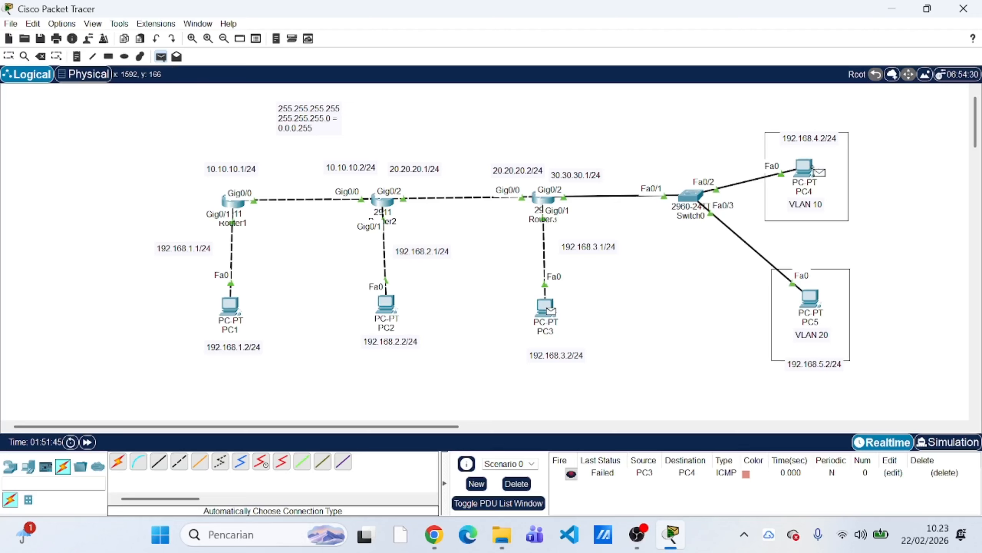
click(803, 169)
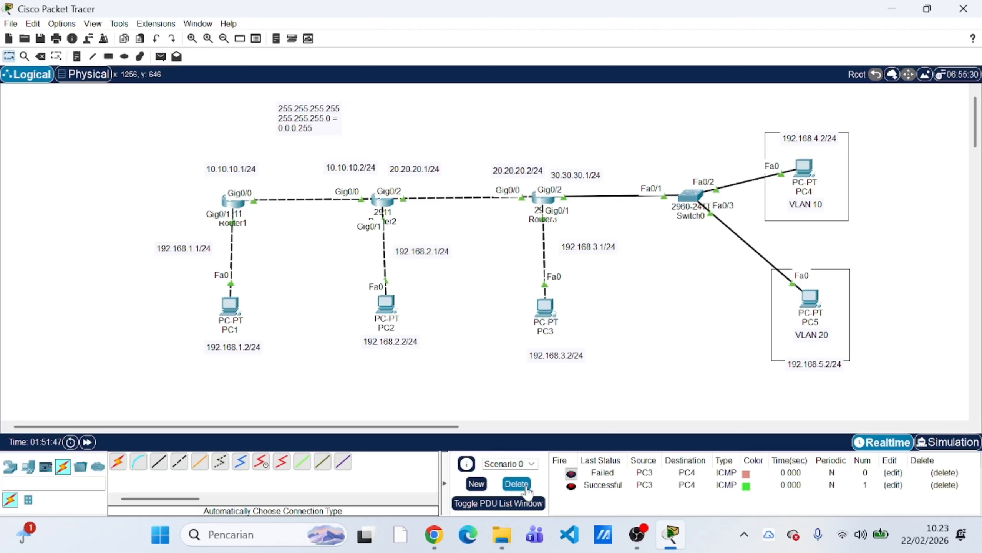
Step: Test inter-VLAN connectivity with a simple PDU from PC4 to PC5, clearing the PDU list before and after
click(517, 485)
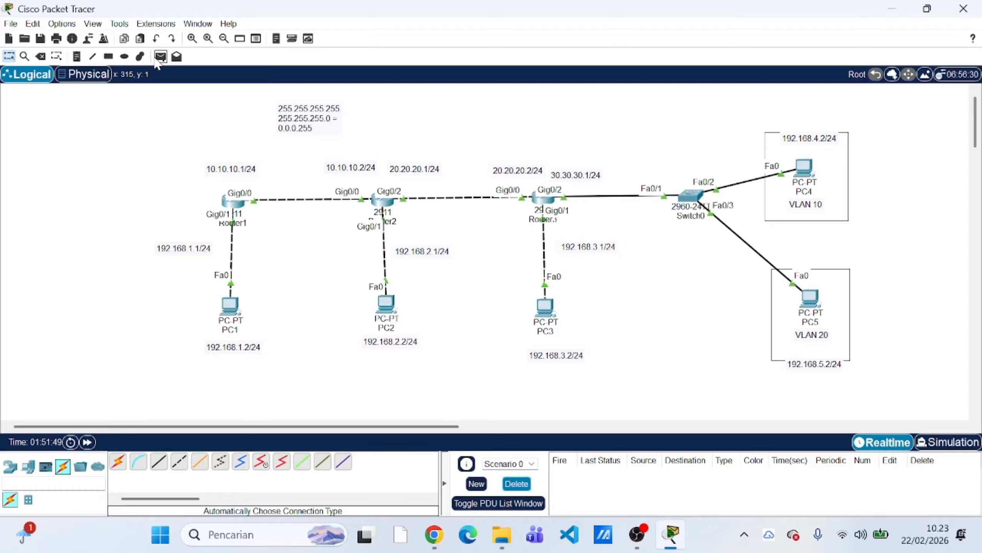
click(157, 58)
click(808, 169)
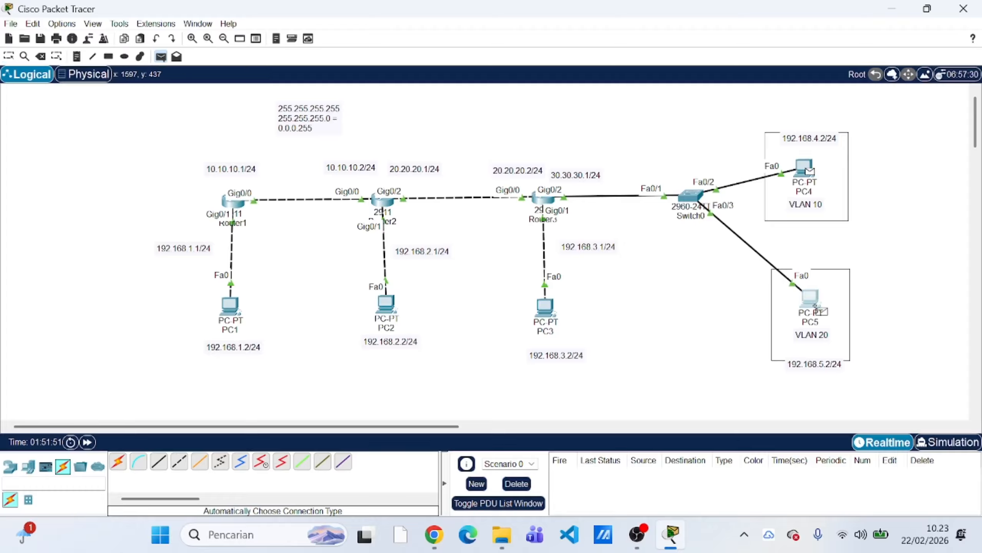
click(816, 307)
click(517, 484)
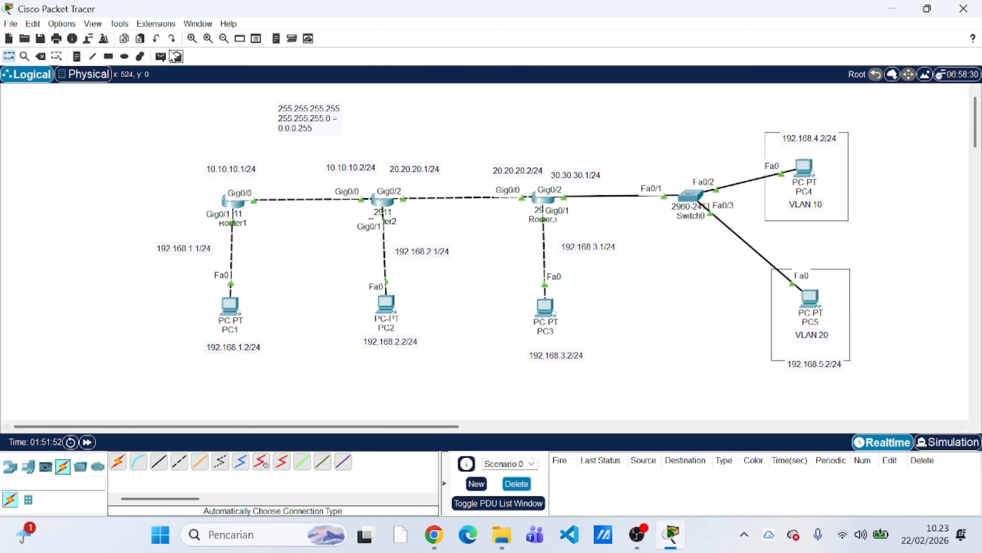
Step: Test connectivity from PC2 to PC5 and PC4 with simple PDUs and clear the PDU list
click(160, 57)
click(386, 303)
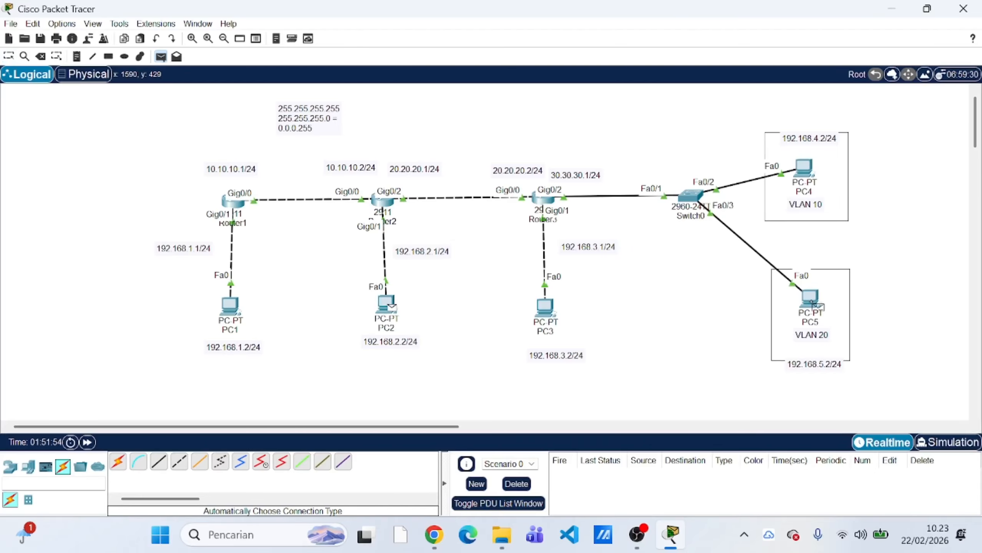
click(816, 307)
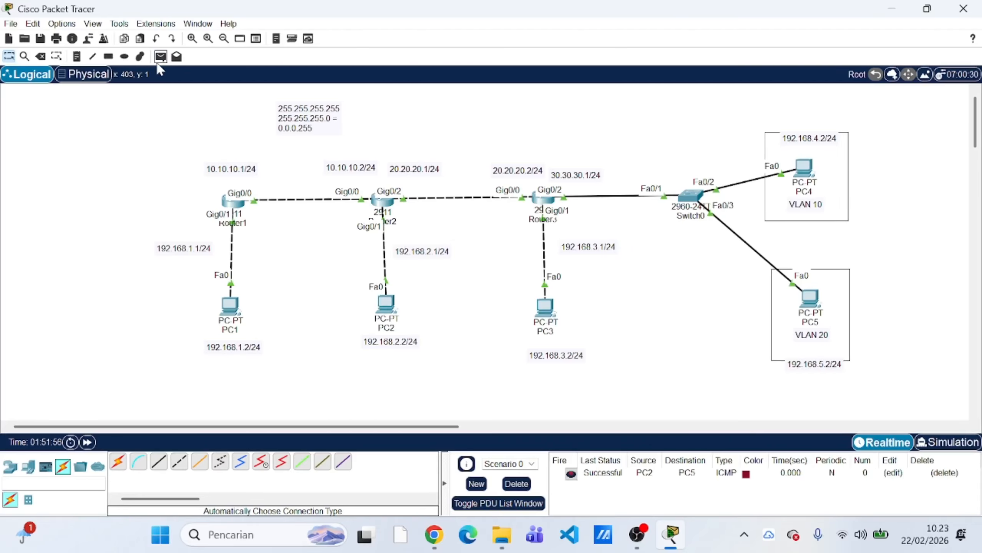
click(160, 57)
click(386, 303)
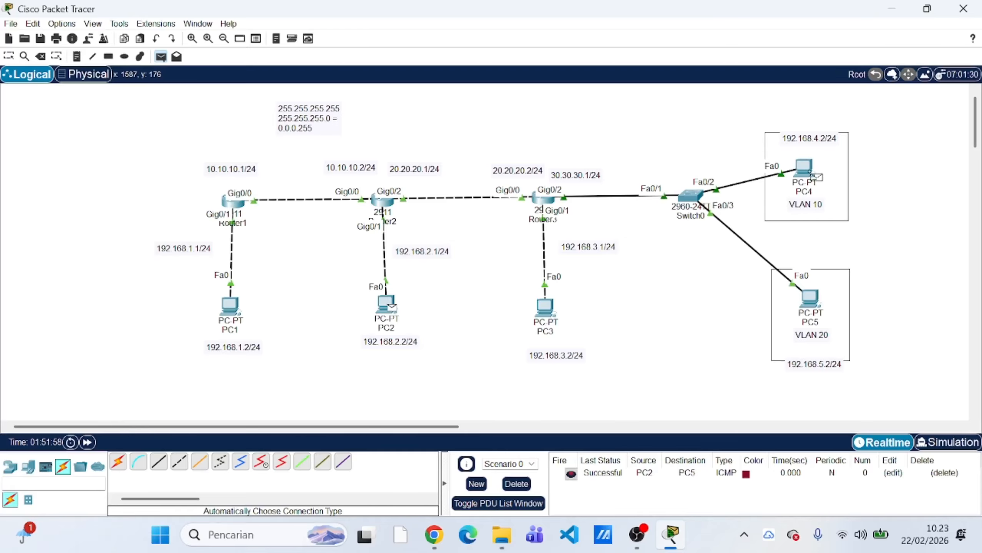
click(808, 172)
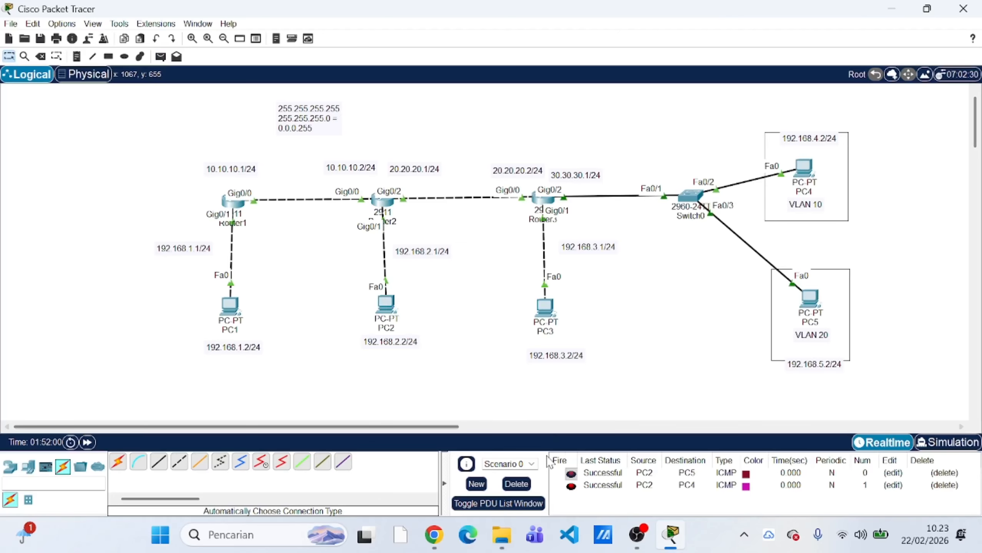
click(516, 484)
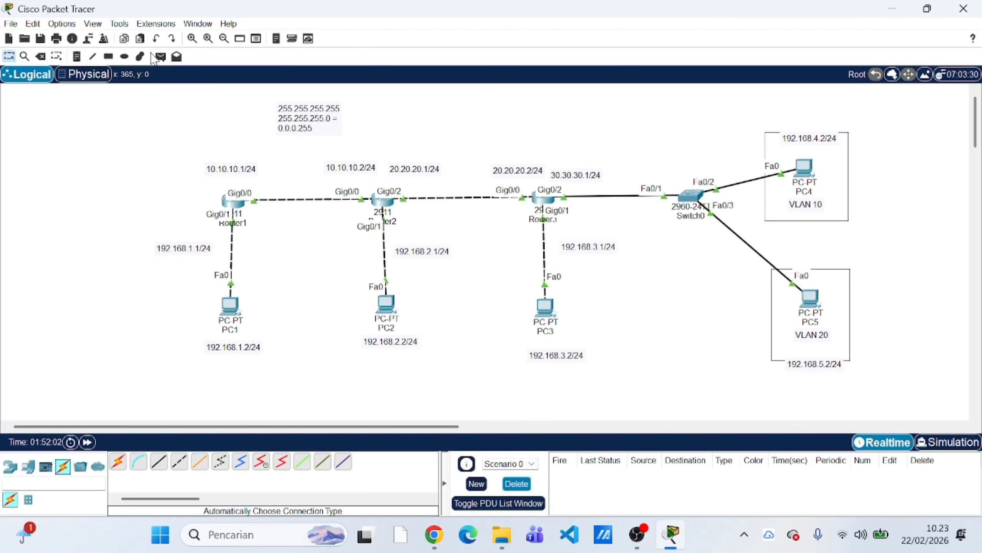
Step: Test connectivity from PC1 to PC4 and PC5 with simple PDUs and clear the PDU list
click(160, 57)
click(230, 306)
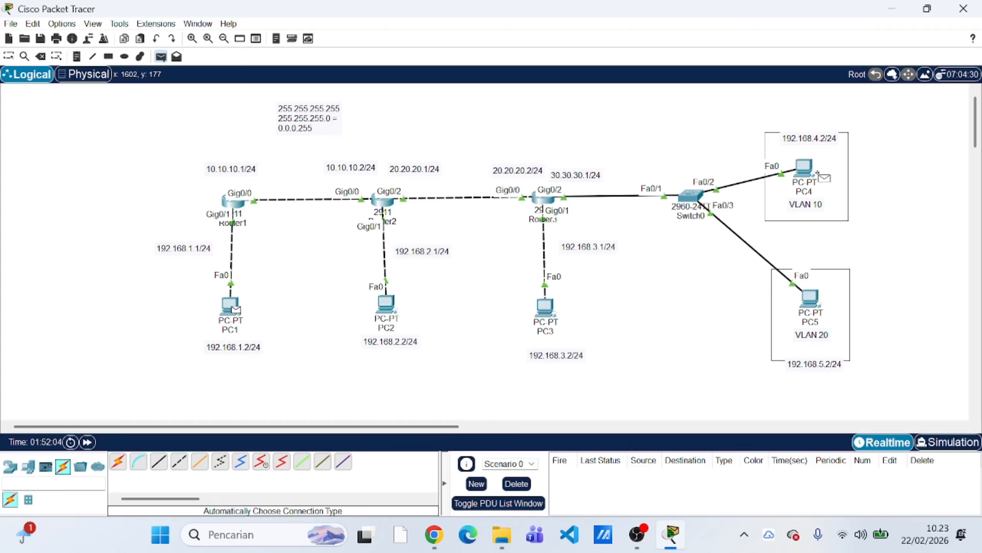
click(817, 173)
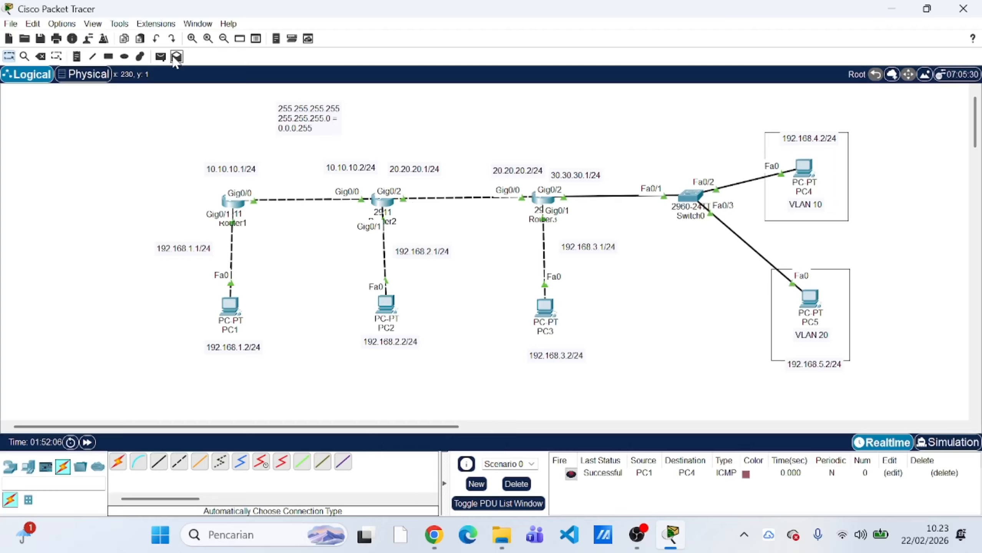
click(160, 56)
click(230, 306)
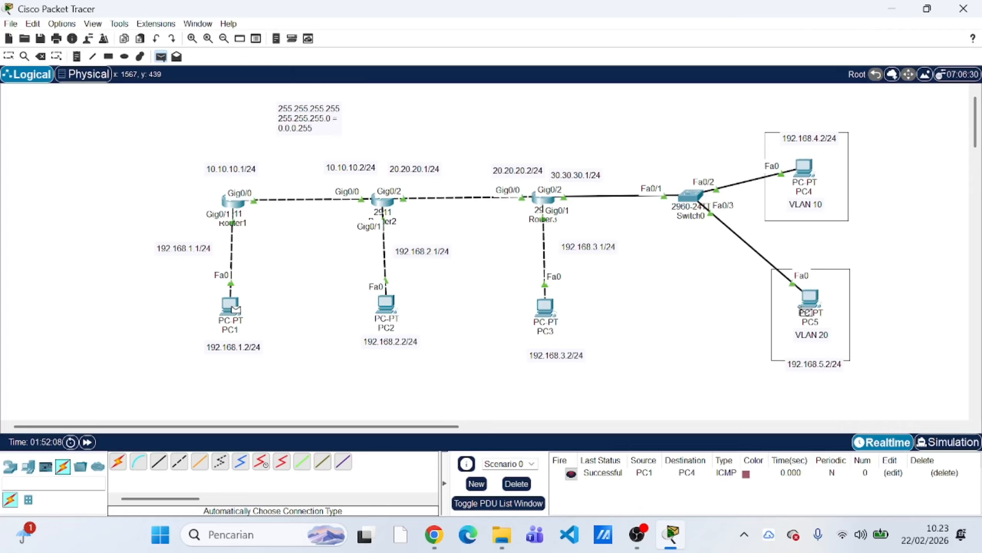
click(806, 311)
click(516, 484)
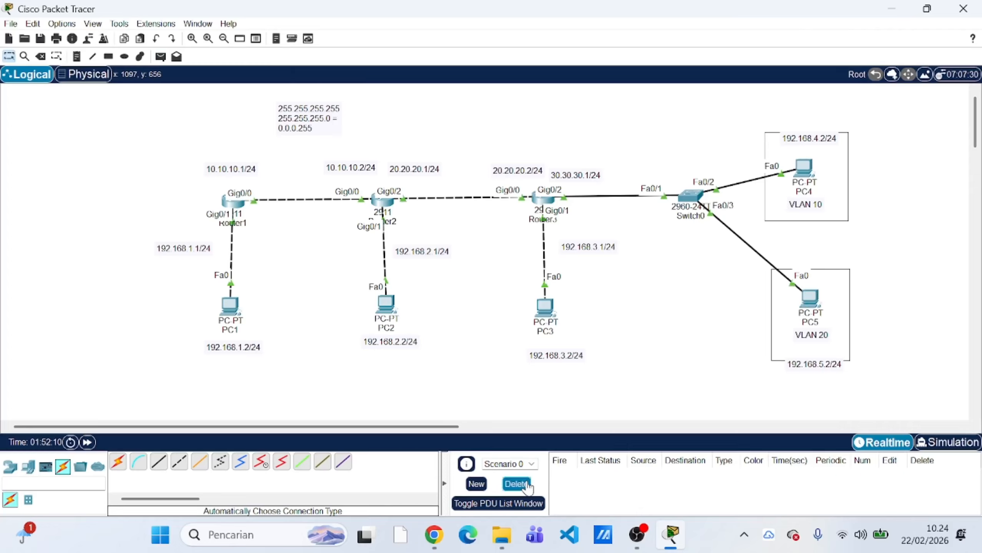
Step: Send simple PDUs from PC1 to PC2 and from PC2 to PC3, and clear the PDU list
click(160, 57)
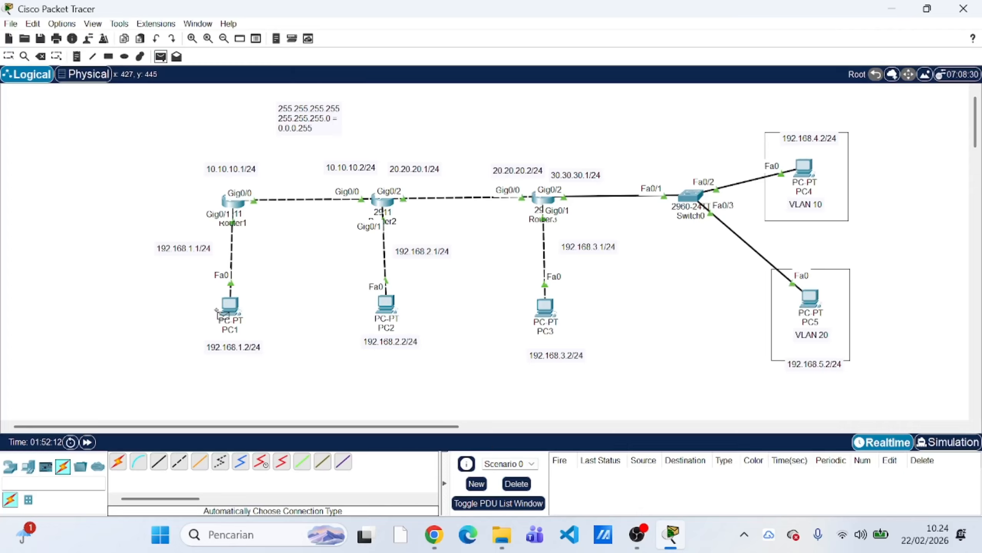
click(229, 308)
click(386, 304)
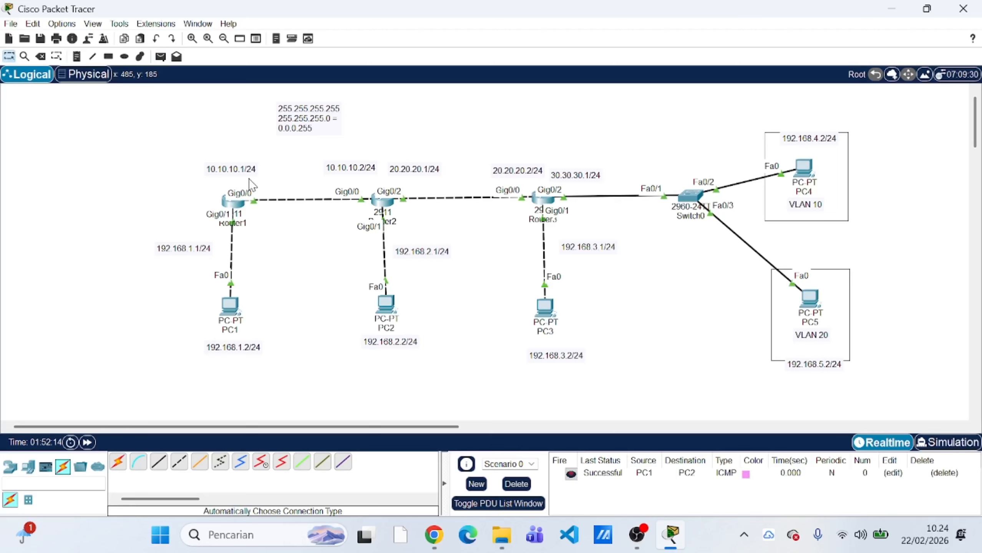
click(160, 57)
click(387, 304)
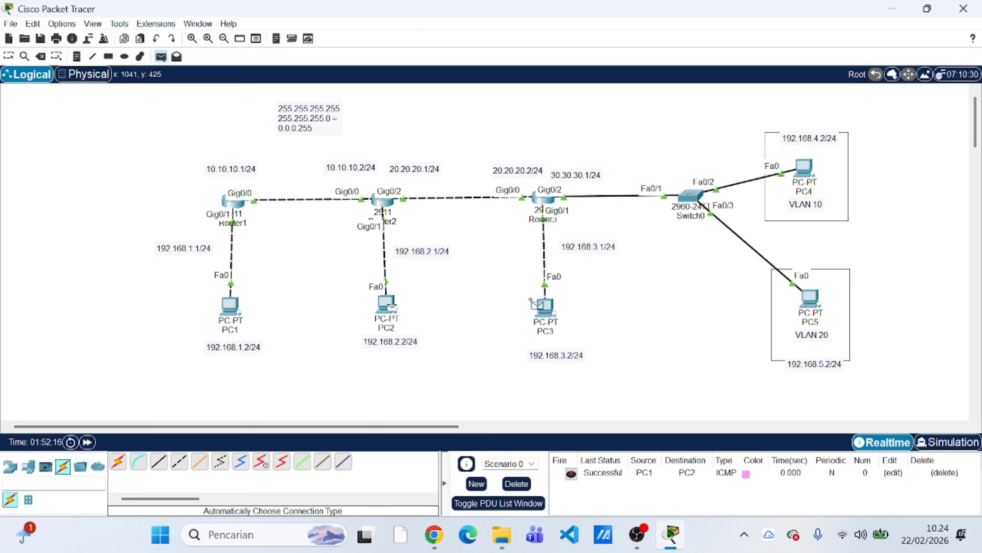
click(540, 306)
click(517, 484)
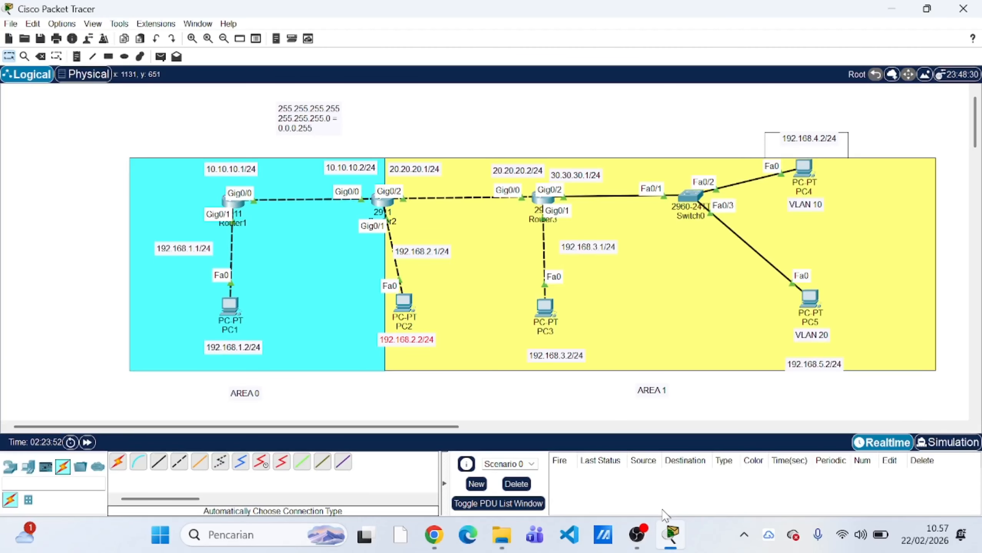
click(64, 268)
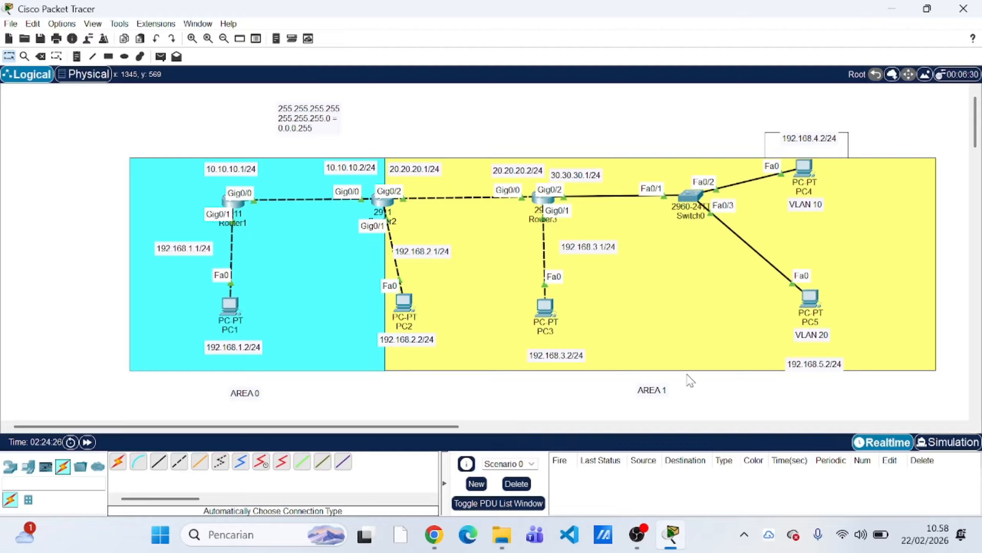
double_click(652, 396)
click(541, 390)
Step: Open Router2's command line and enter global configuration mode
mouse_move(382, 213)
click(384, 202)
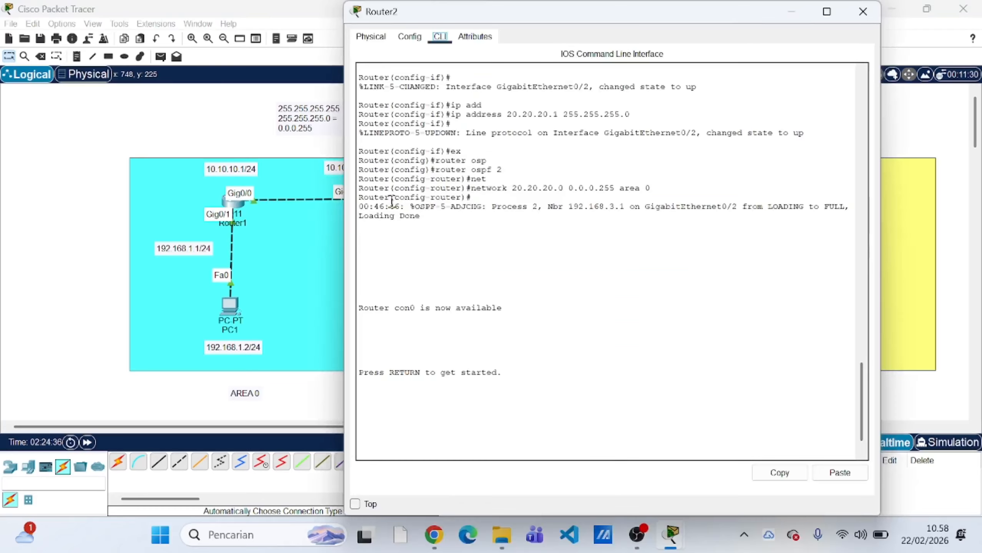
key(Return)
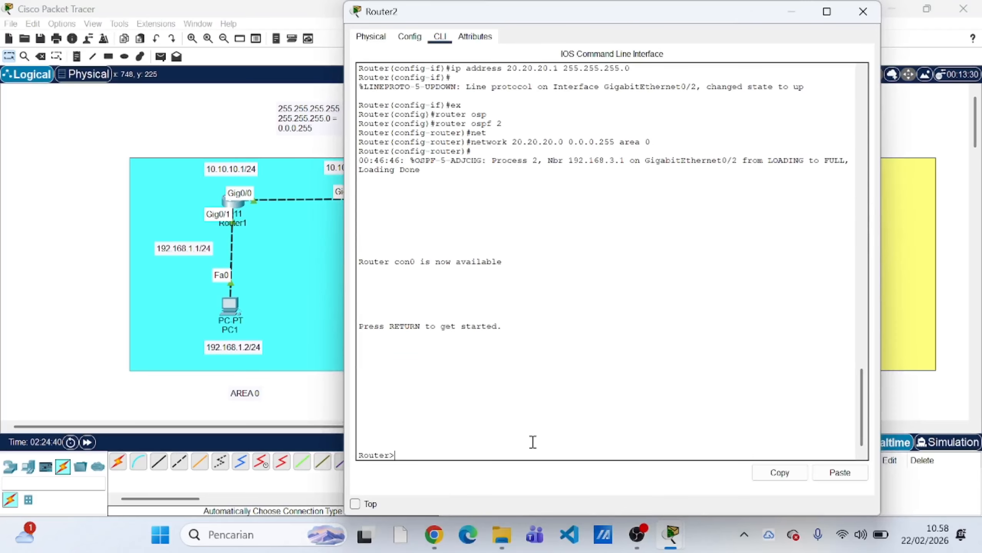
text(en)
key(Return)
text(c)
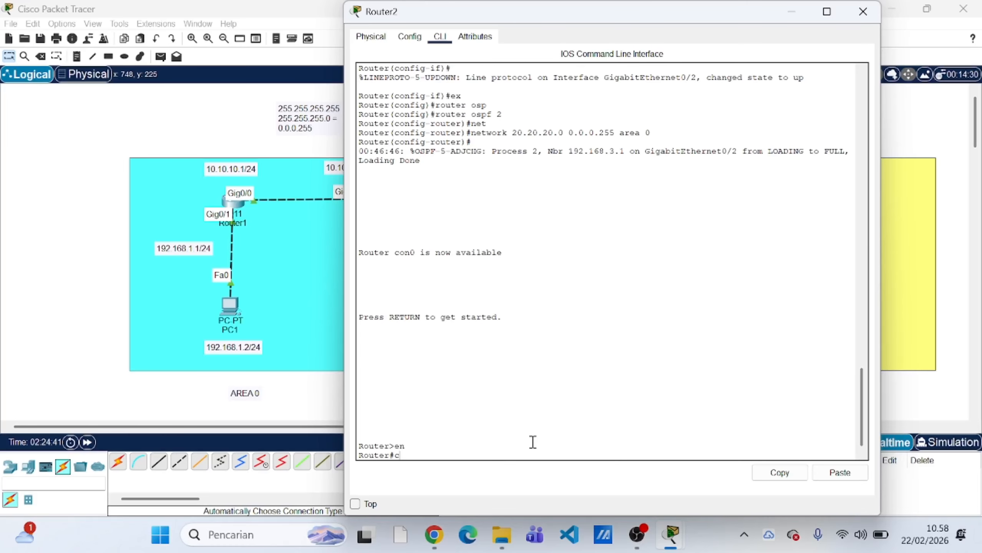
text(onf t)
key(Return)
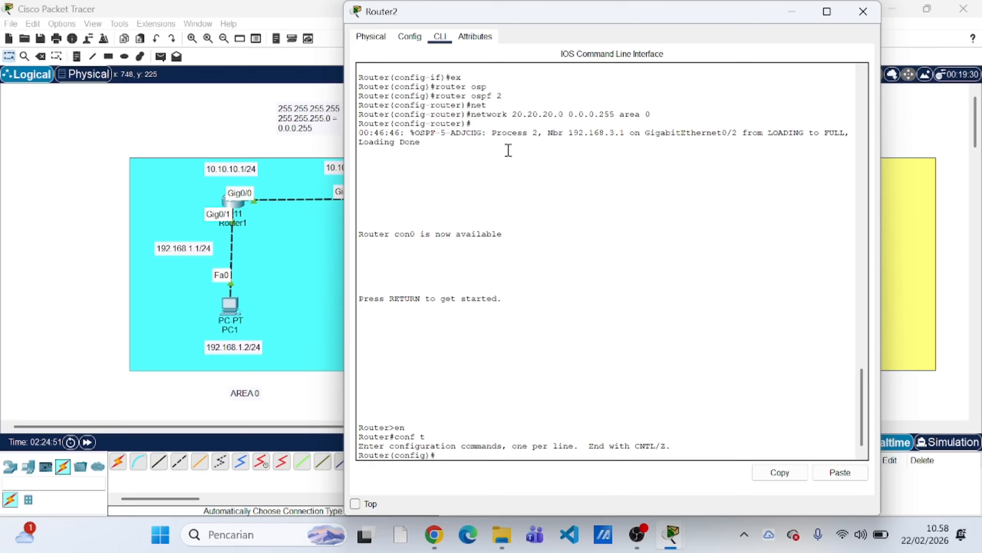
Step: Check the existing 20.20.20.0 network statement and enter the router configuration of OSPF process 2 on Router2
drag(512, 114, 639, 114)
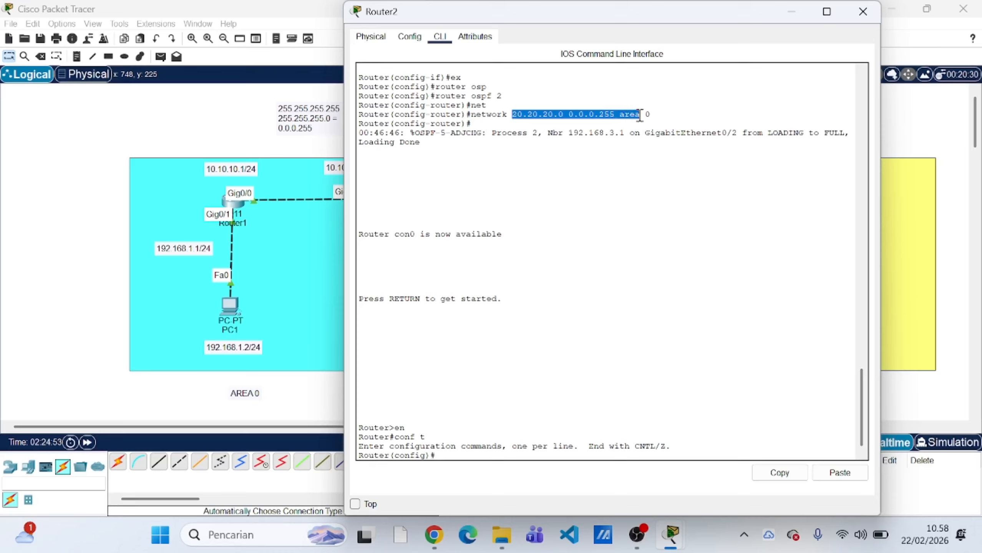
click(637, 184)
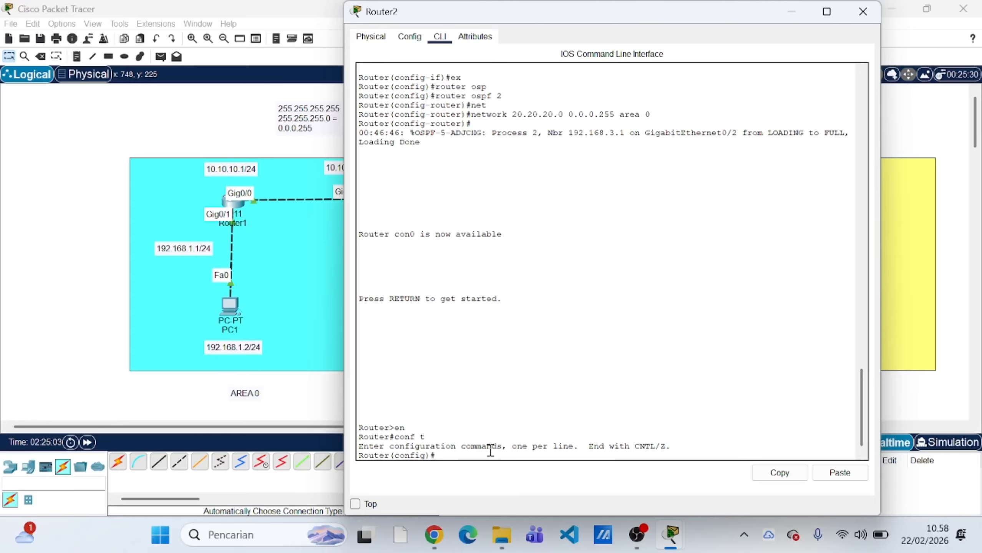
text(ro)
key(Tab)
text(o)
key(Tab)
text(spf )
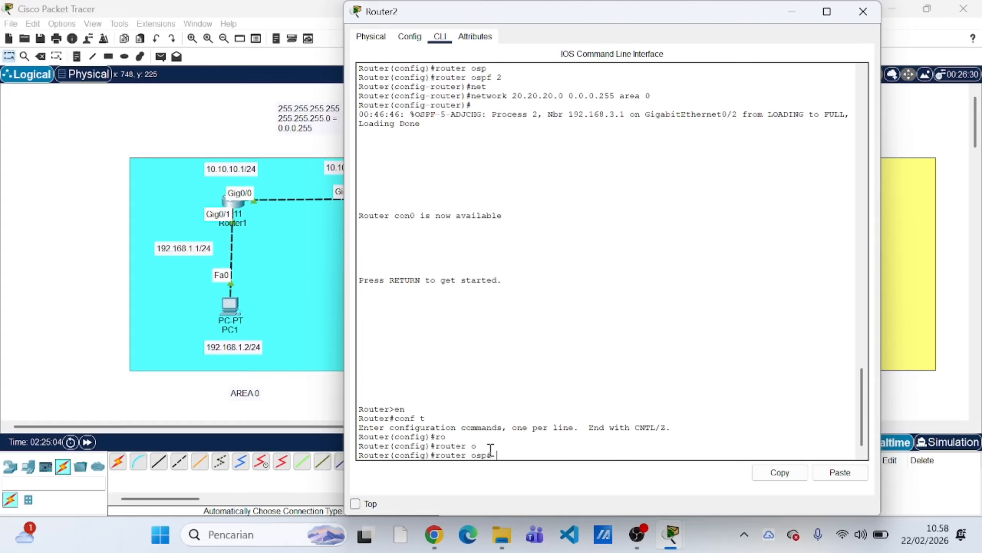
text(2)
key(Return)
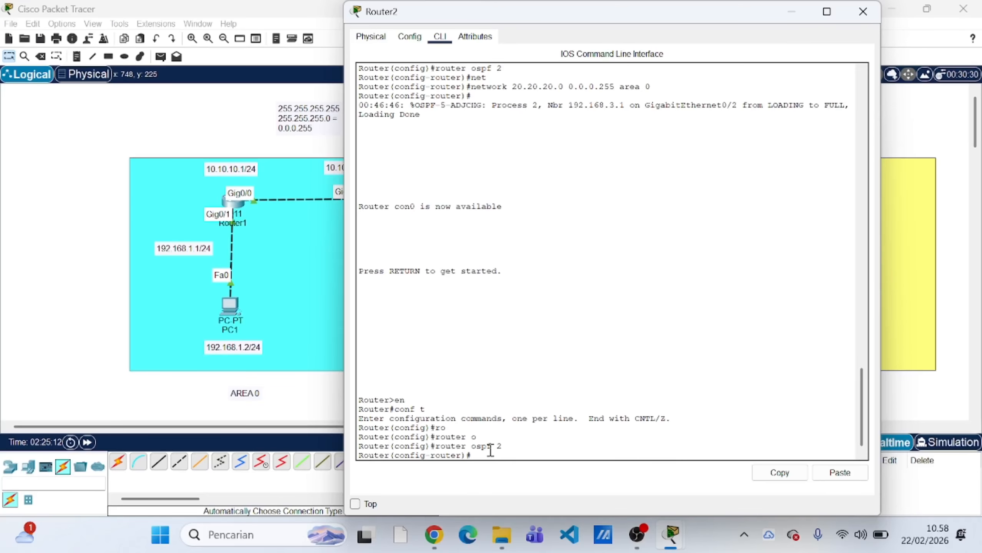
Step: Remove the network 192.168.2.0 0.0.0.255 from area 0 of OSPF process 2 on Router2
text(no ne)
key(Tab)
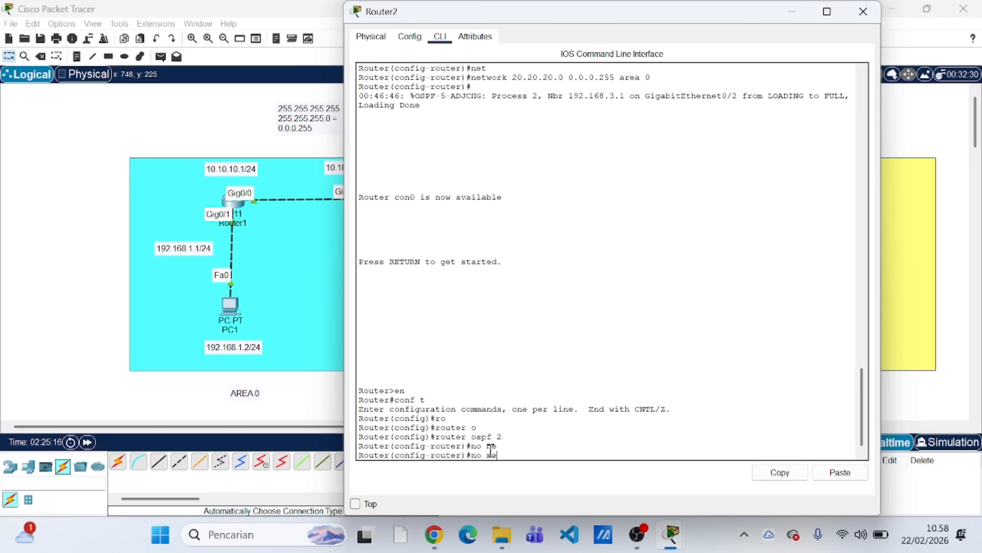
text(twork 192.168.2.0 0.0.0.255 a)
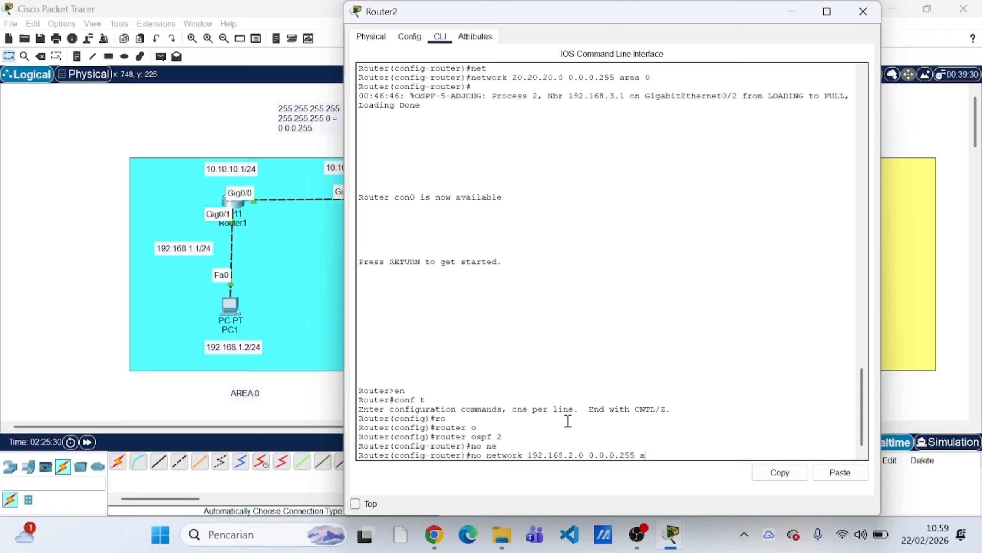
text(rea 0)
key(Return)
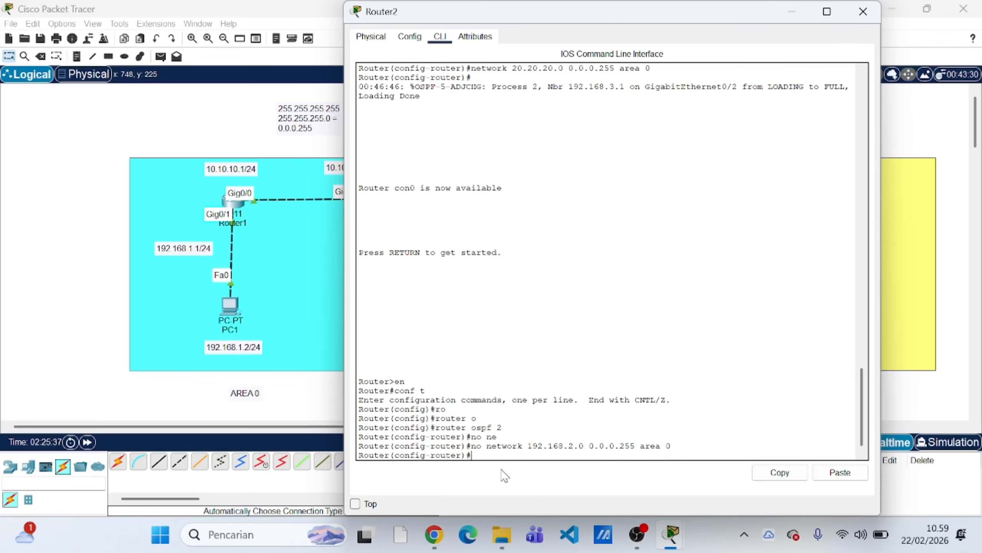
Step: Remove the network 20.20.20.0 0.0.0.255 from area 0 of OSPF process 2
text(no network 20.20.20.0 0.0.0.255)
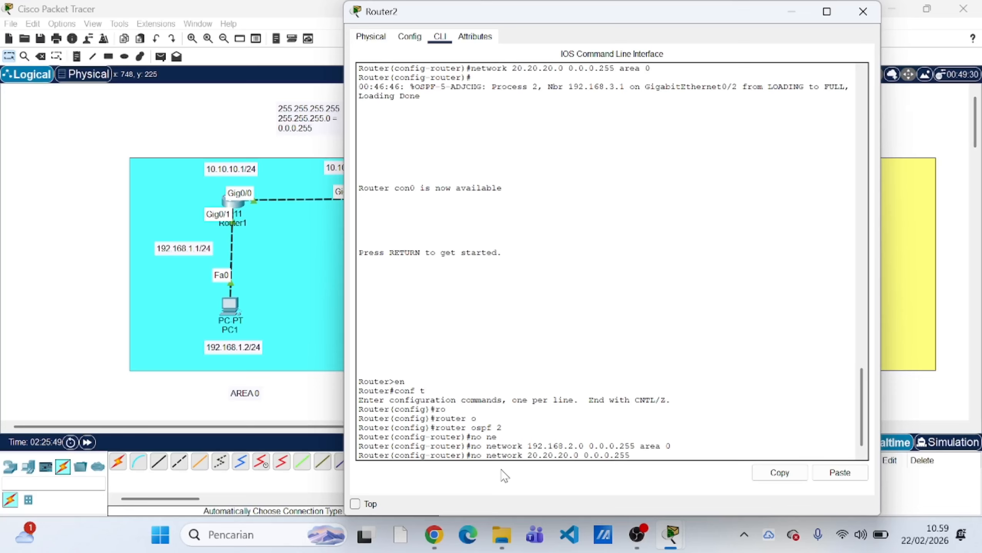
text( area 0)
key(Return)
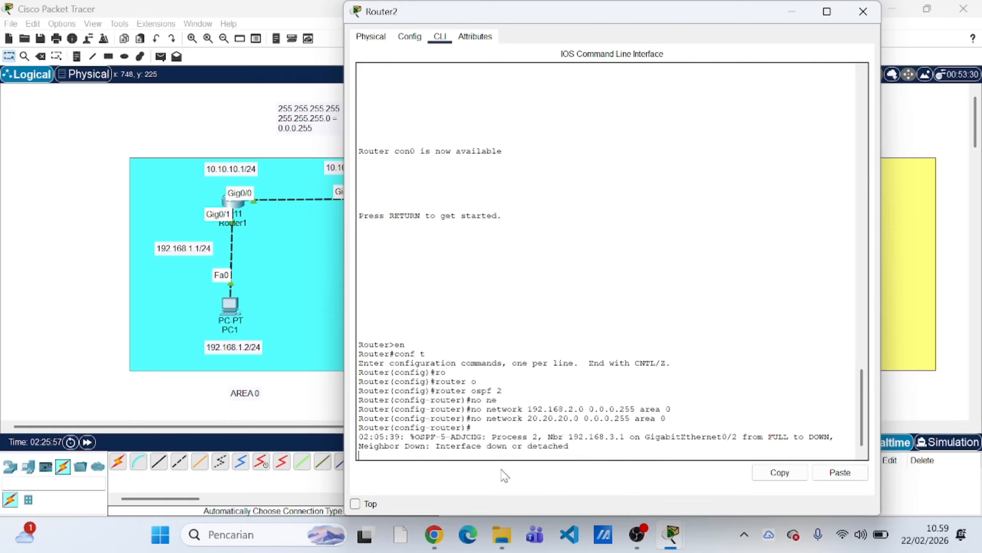
key(Return)
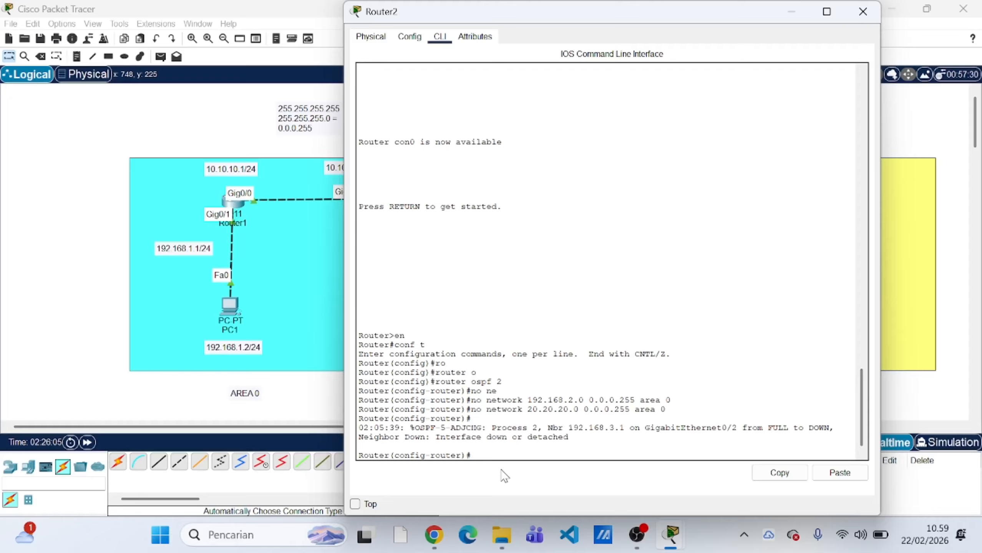
Step: Add the network 20.20.20.0 with wildcard 0.0.0.255 to area 1 of OSPF process 2 on Router2
key(Up)
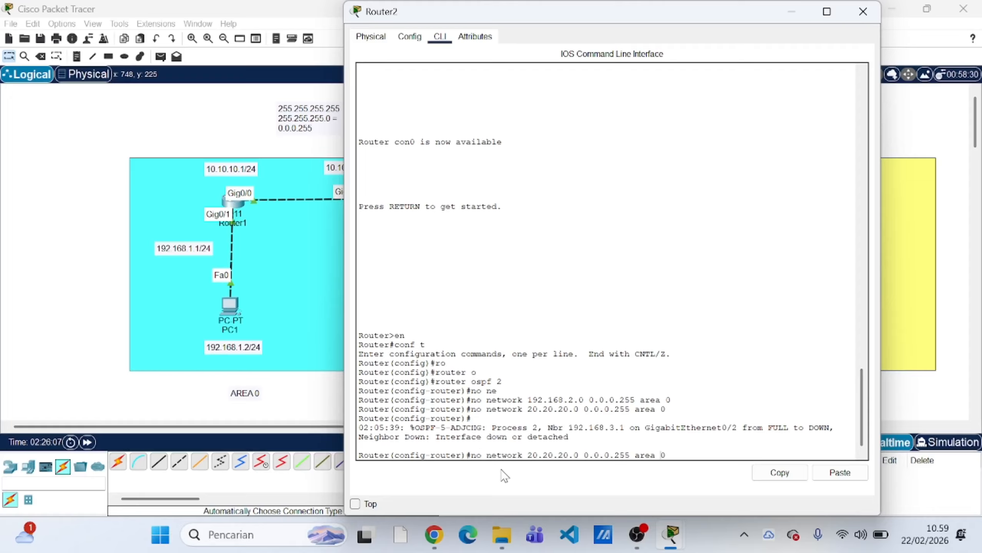
key(Down)
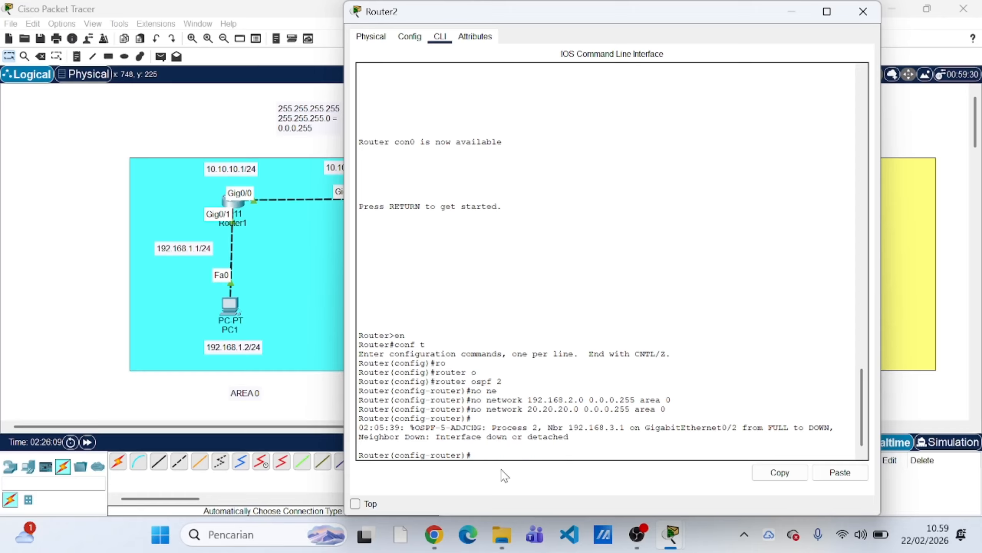
key(Up)
key(BackSpace)
text(1)
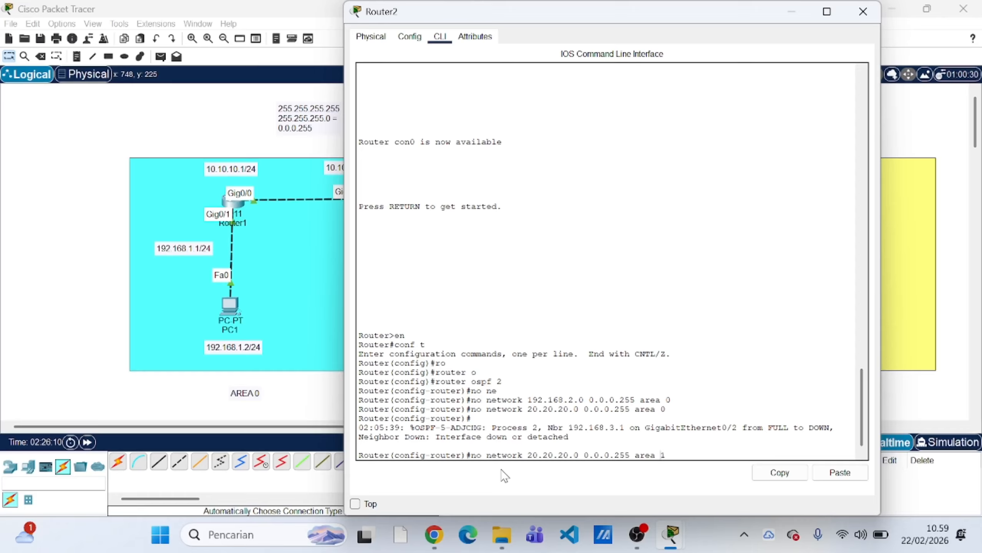
key(Left)
key(Left)
key(Left)
key(Left)
key(Left)
key(Left)
key(Left)
key(Left)
key(Left)
key(Left)
key(Left)
key(Left)
key(Left)
key(Left)
key(Left)
key(Left)
key(Left)
key(Left)
key(Left)
key(BackSpace)
key(BackSpace)
key(BackSpace)
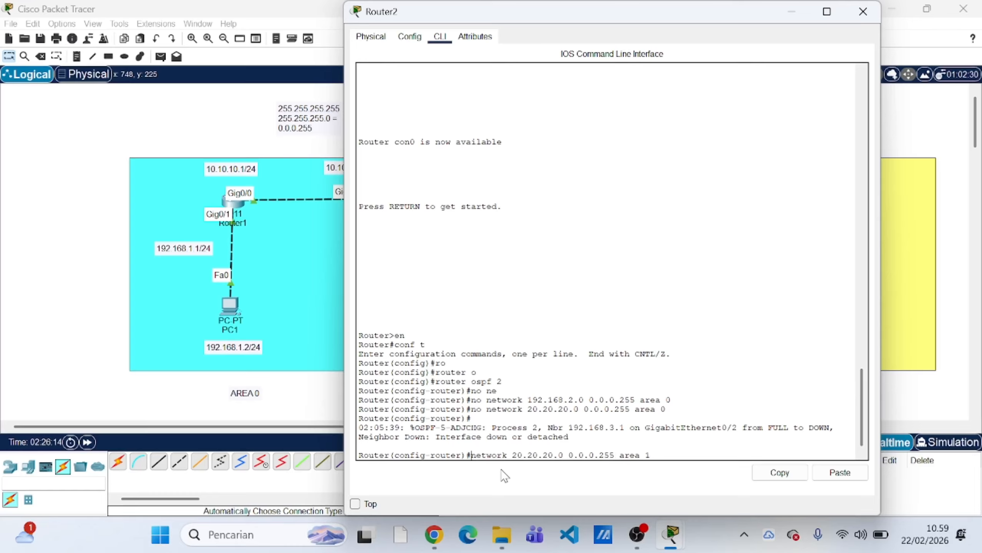
key(Return)
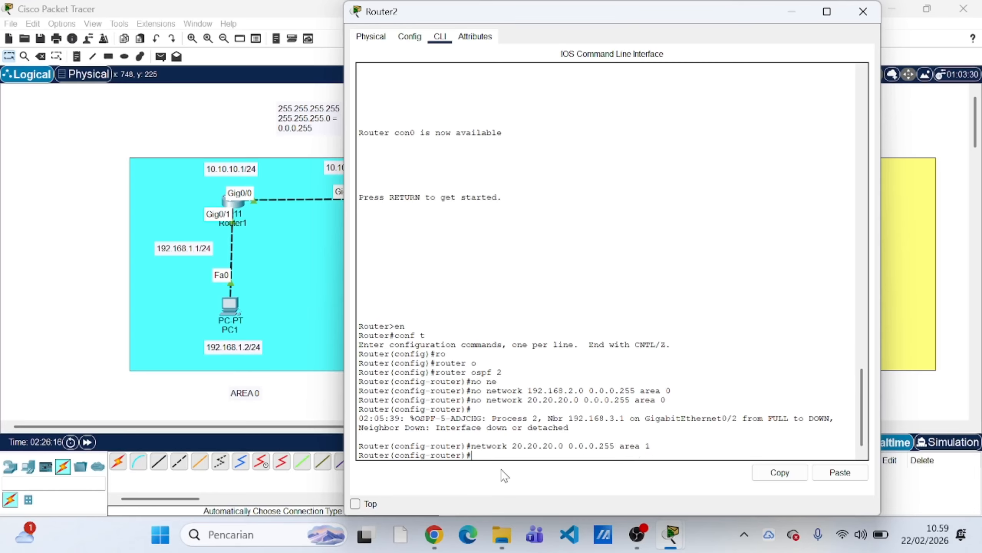
key(Up)
key(Up)
key(Up)
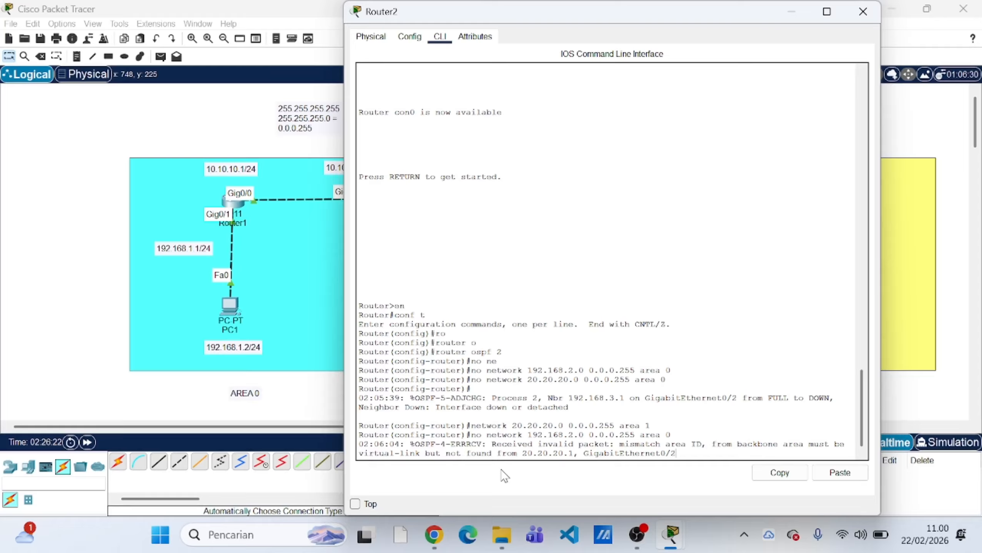
key(Up)
key(Up)
key(Down)
key(Down)
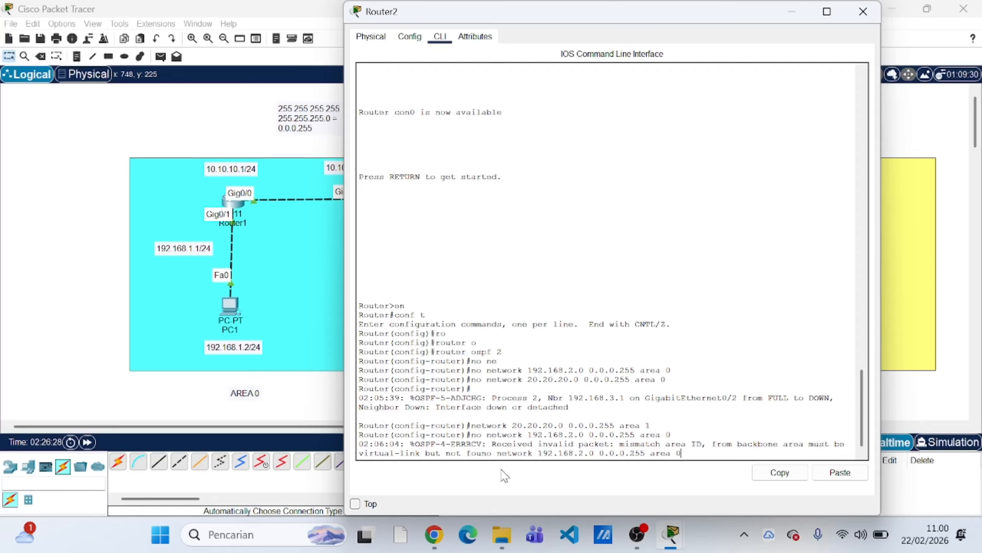
key(BackSpace)
key(BackSpace)
key(BackSpace)
key(BackSpace)
key(BackSpace)
key(BackSpace)
key(BackSpace)
key(BackSpace)
key(BackSpace)
key(BackSpace)
key(BackSpace)
key(BackSpace)
key(BackSpace)
key(BackSpace)
key(BackSpace)
key(BackSpace)
key(BackSpace)
key(BackSpace)
key(BackSpace)
key(BackSpace)
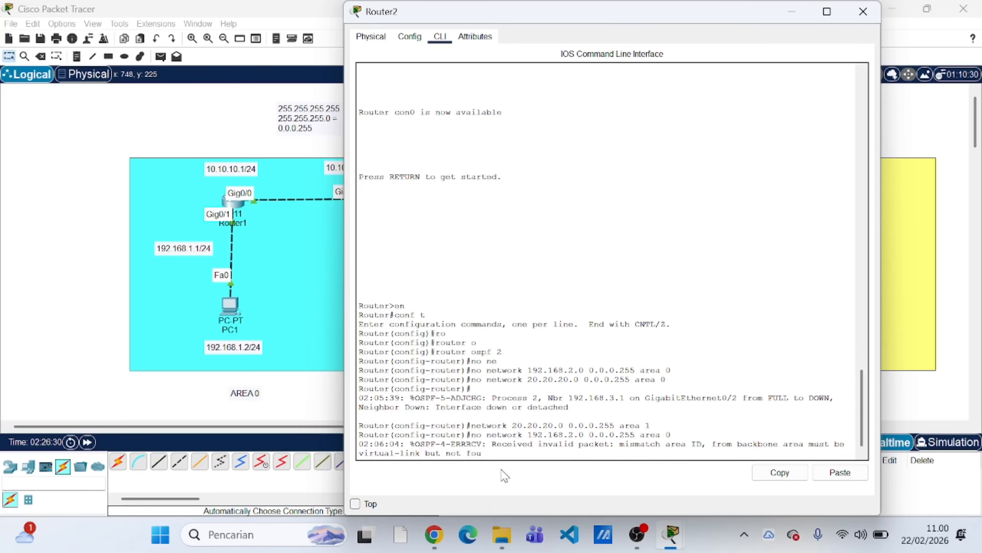
key(Return)
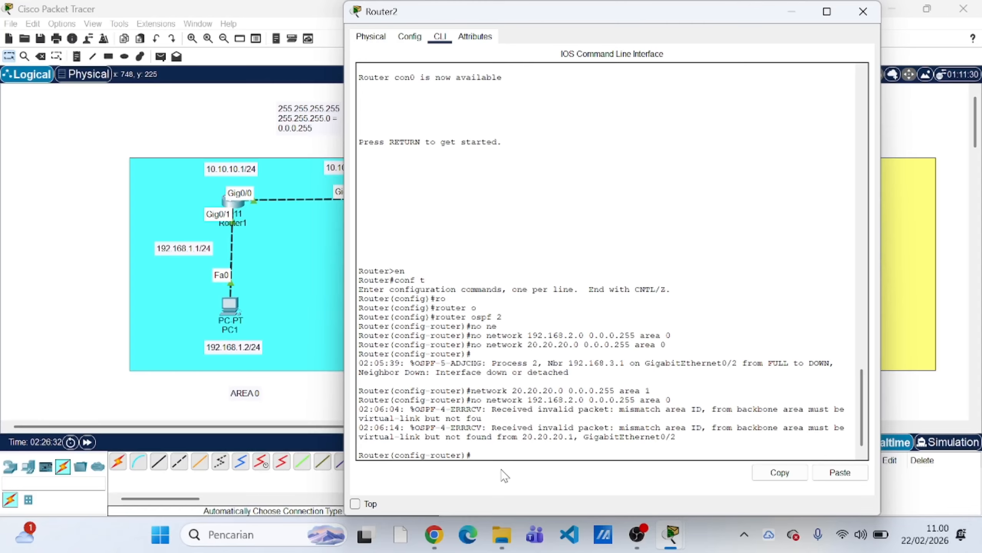
Step: Add the network 192.168.2.0 with wildcard 0.0.0.255 to area 1 of OSPF process 2 on Router2
key(Up)
key(Up)
key(Up)
key(Up)
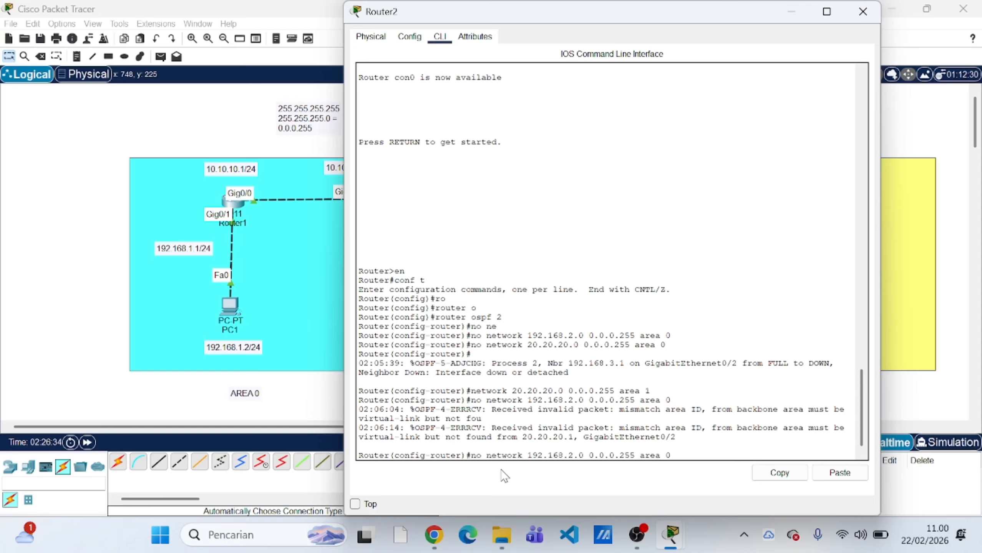
key(BackSpace)
text(1)
key(Left)
key(Left)
key(Left)
key(Left)
key(Left)
key(Left)
key(Left)
key(Left)
key(Left)
key(Left)
key(Left)
key(Left)
key(Left)
key(Left)
key(Left)
key(Left)
key(Left)
key(BackSpace)
key(BackSpace)
key(BackSpace)
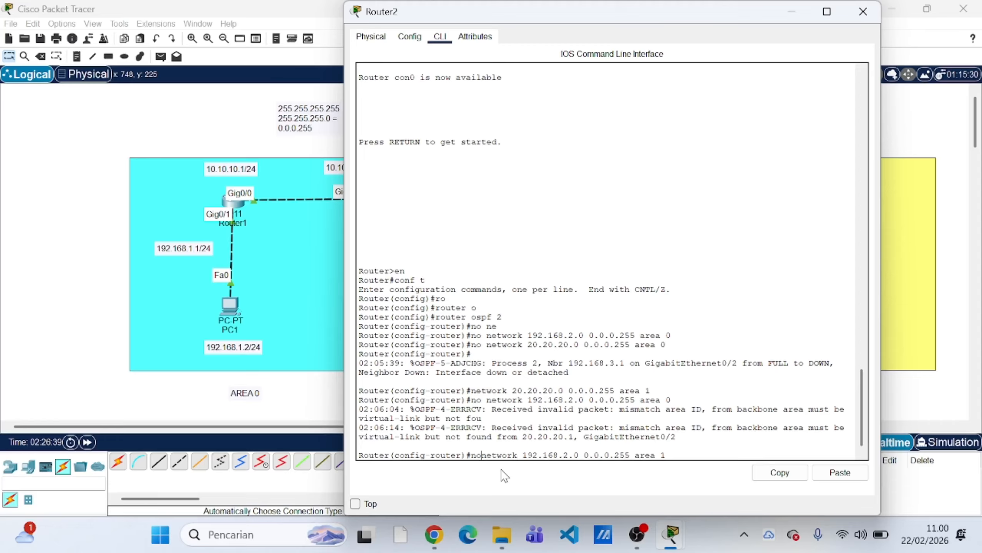
key(Return)
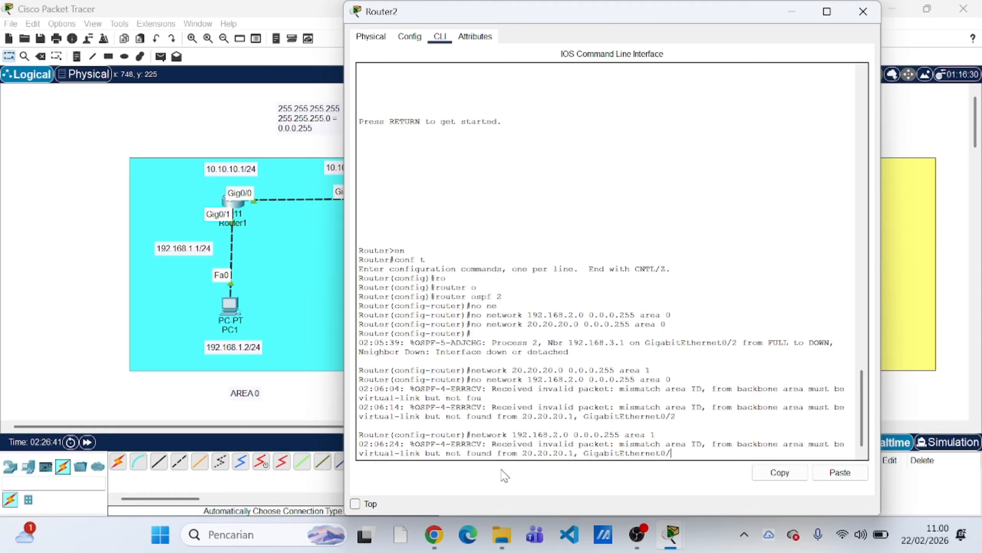
key(Return)
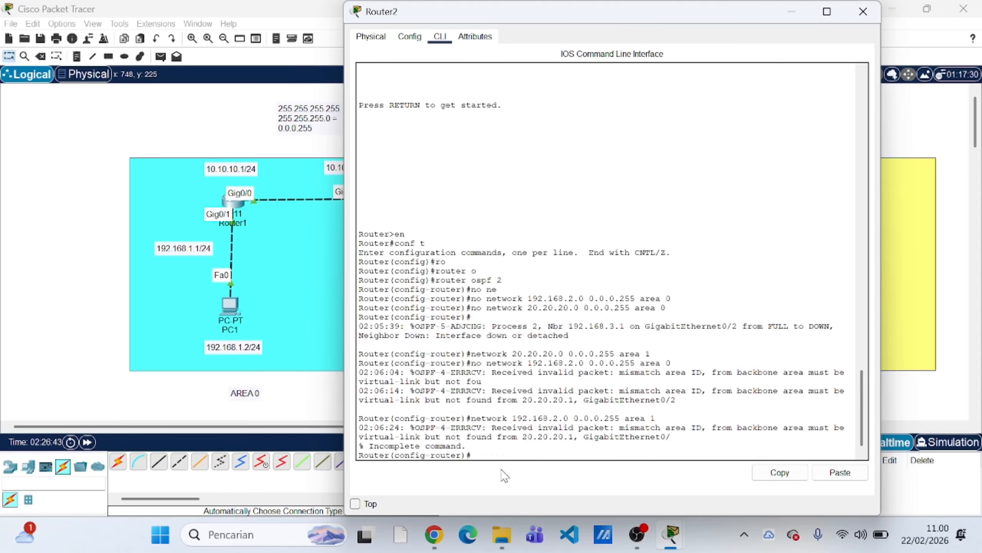
key(Up)
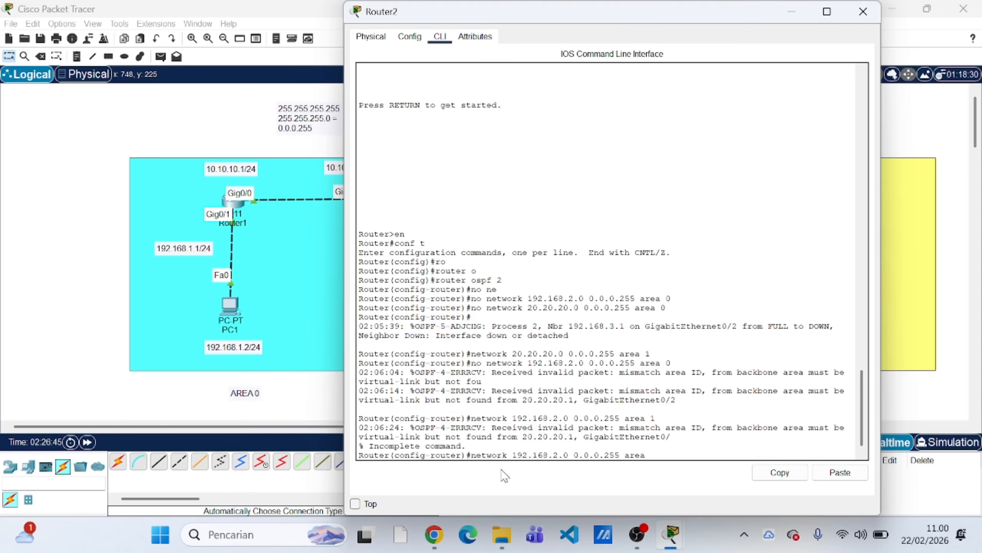
text(1)
key(Return)
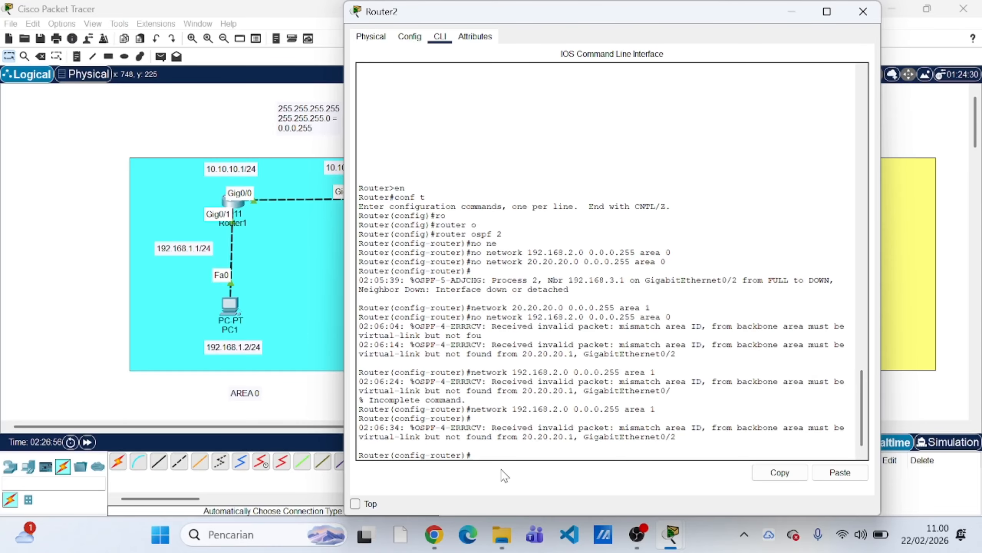
Step: Reissue the command that removes network 20.20.20.0 0.0.0.255 from area 0 on Router2
key(Up)
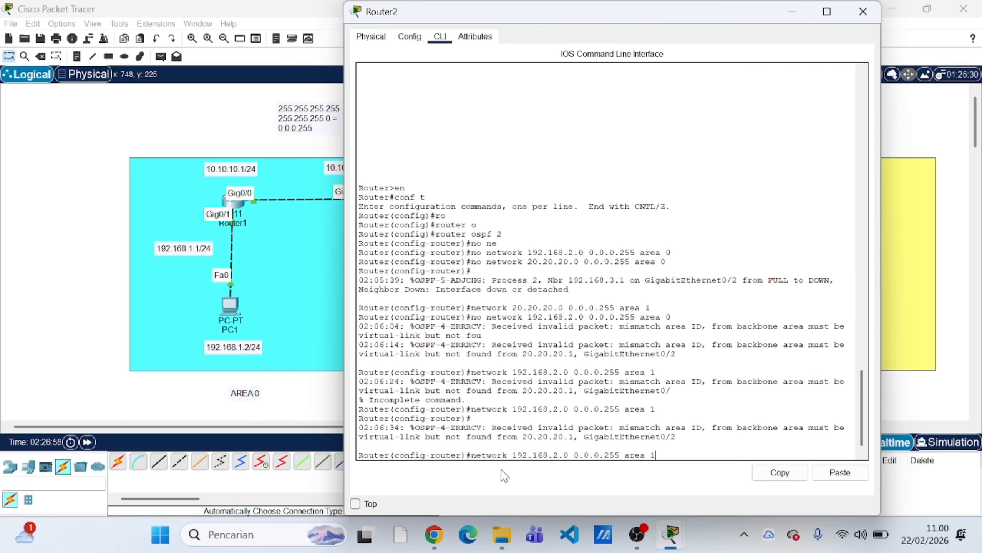
key(Up)
key(Up)
key(Up)
key(Up)
key(Return)
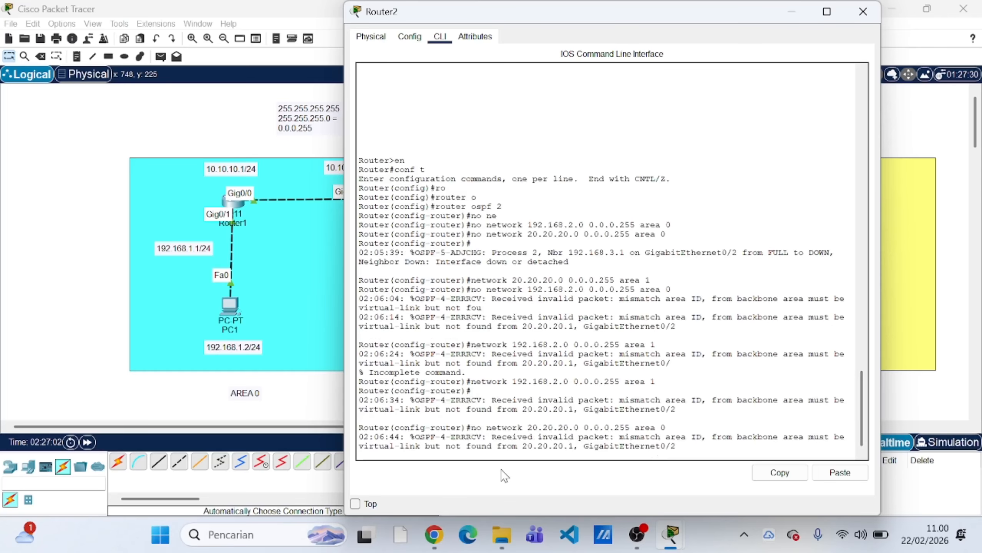
key(Return)
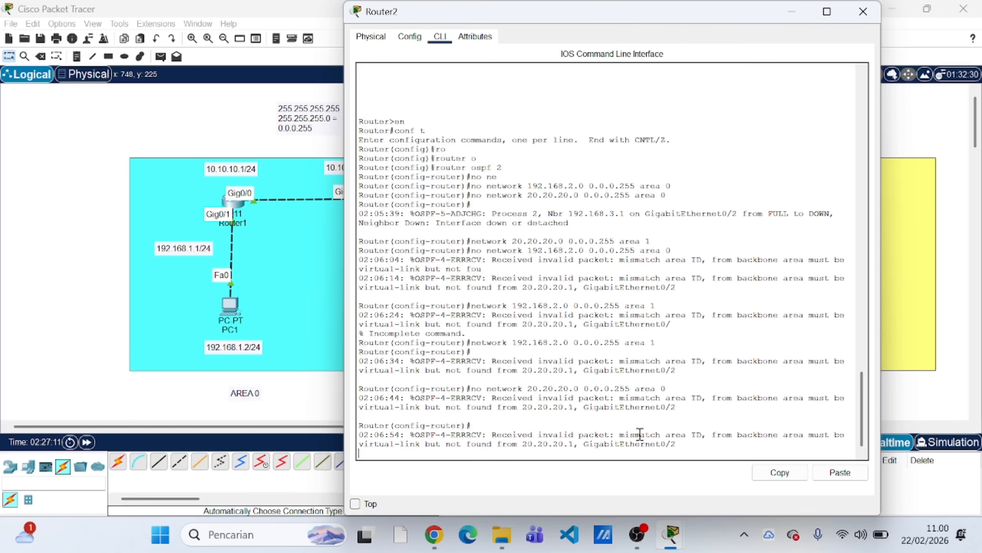
Step: Exit the OSPF router configuration mode and close Router2's window
key(Return)
key(Return)
key(Return)
text(er(config-router)#)
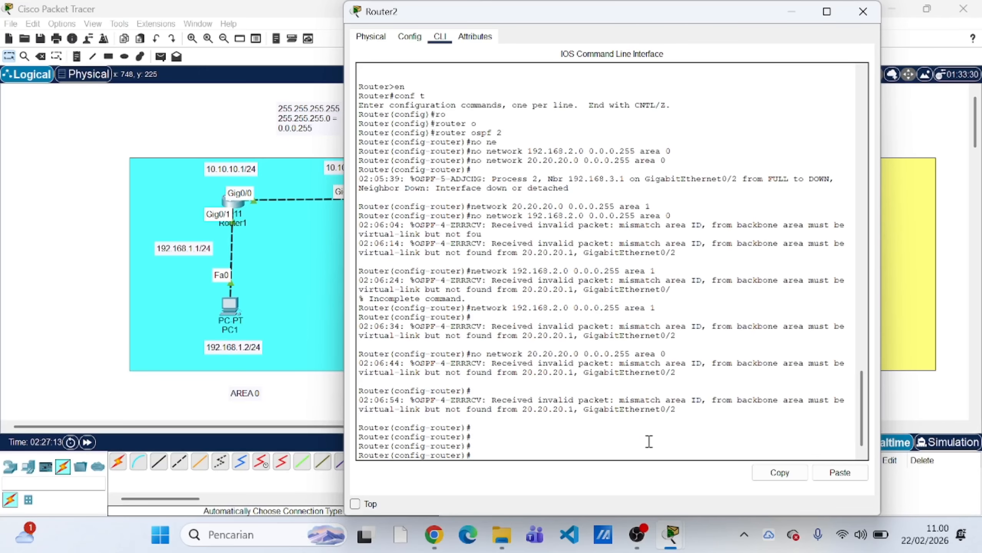
text(x)
key(Return)
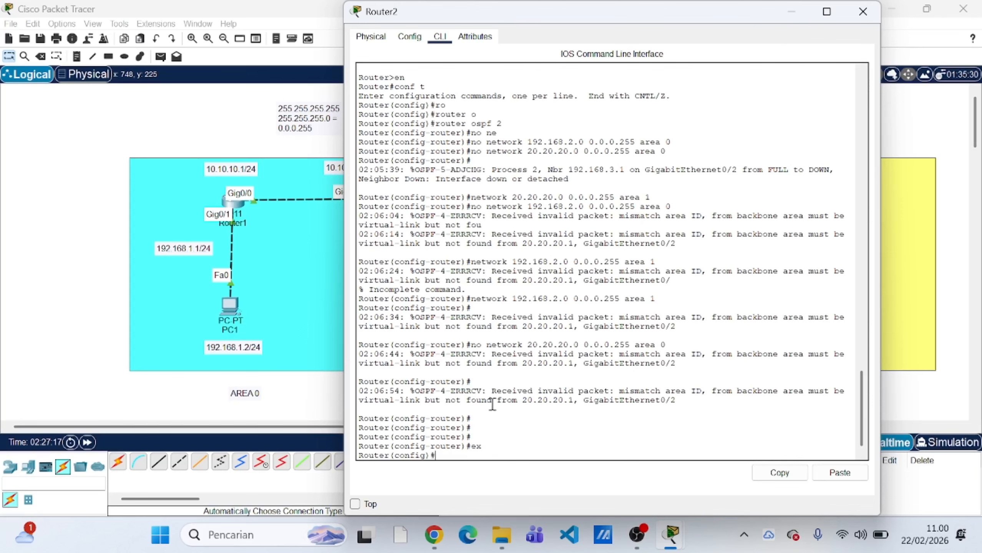
click(862, 12)
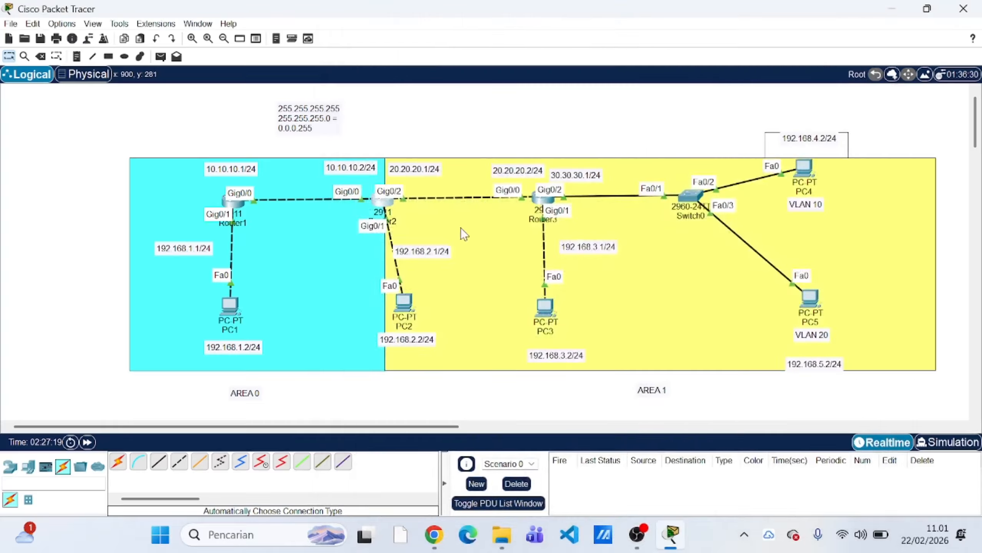
Step: Open Router3's command line and enter global configuration mode
click(542, 200)
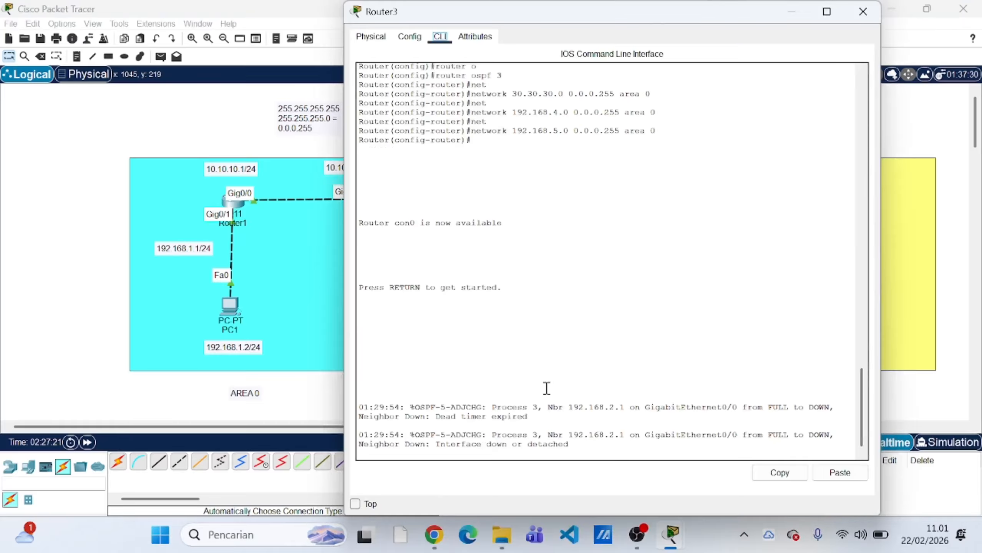
key(Return)
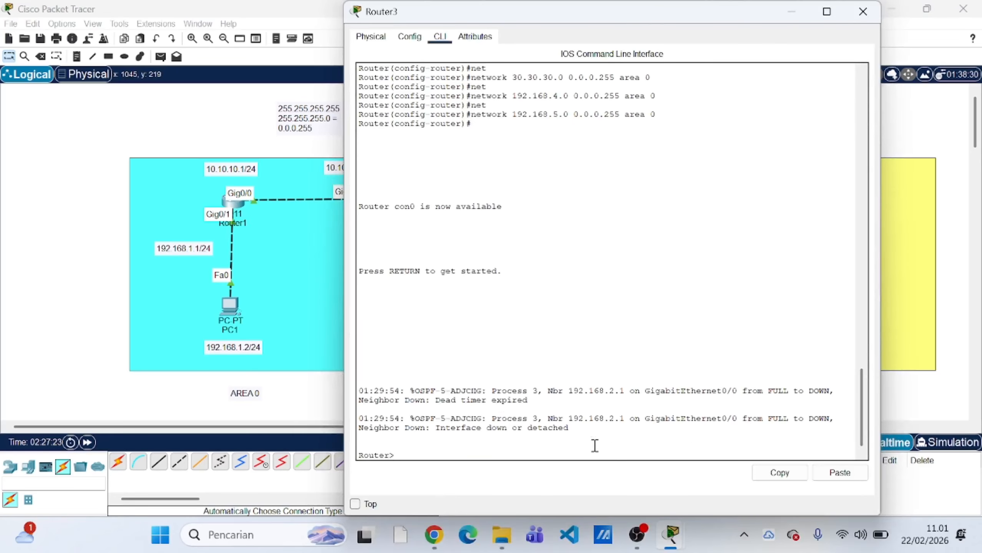
text(en)
key(Return)
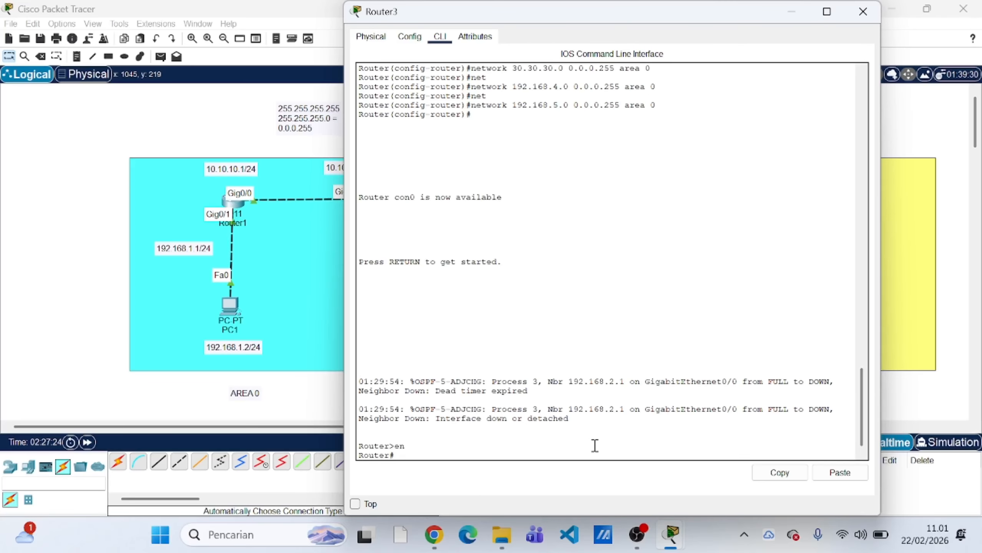
text(conf t)
key(Return)
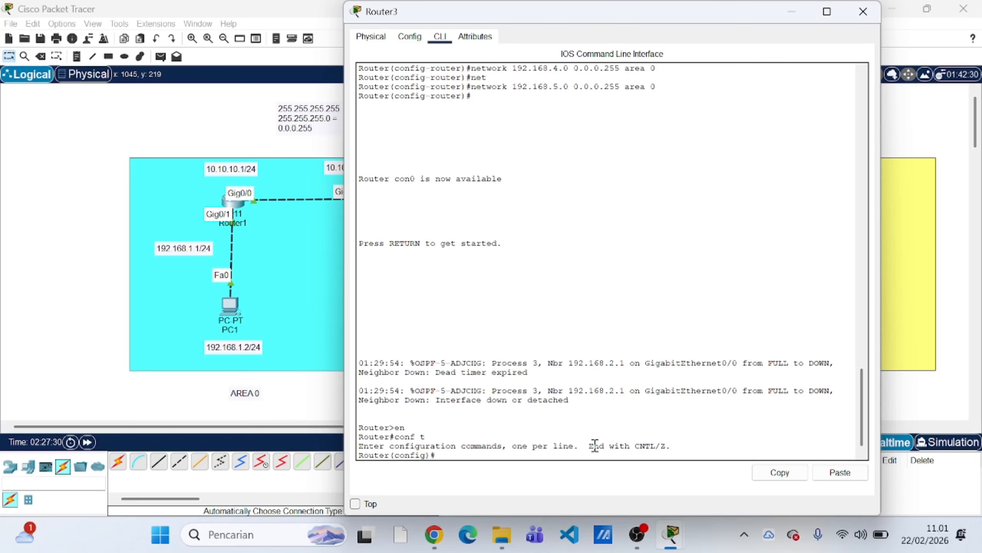
Step: Try to remove the network 192.168.3.0 0.0.0.255 area 0 from Router3's global configuration mode
text(no net)
text(work)
text( 192.168)
text(.3.0)
text( 0..0.)
key(BackSpace)
key(BackSpace)
key(BackSpace)
key(BackSpace)
key(BackSpace)
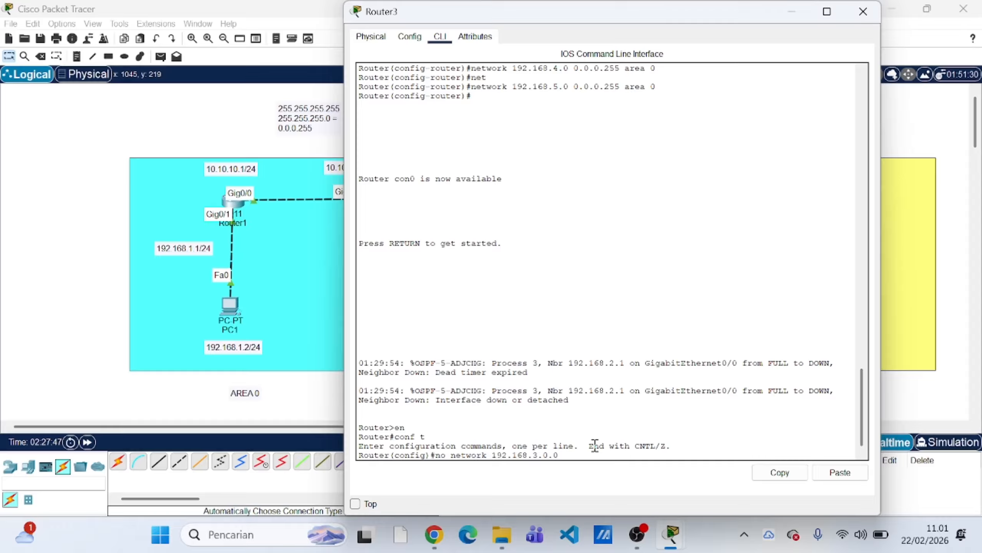
key(BackSpace)
key(BackSpace)
text(0.0.0.255 area 0)
key(Return)
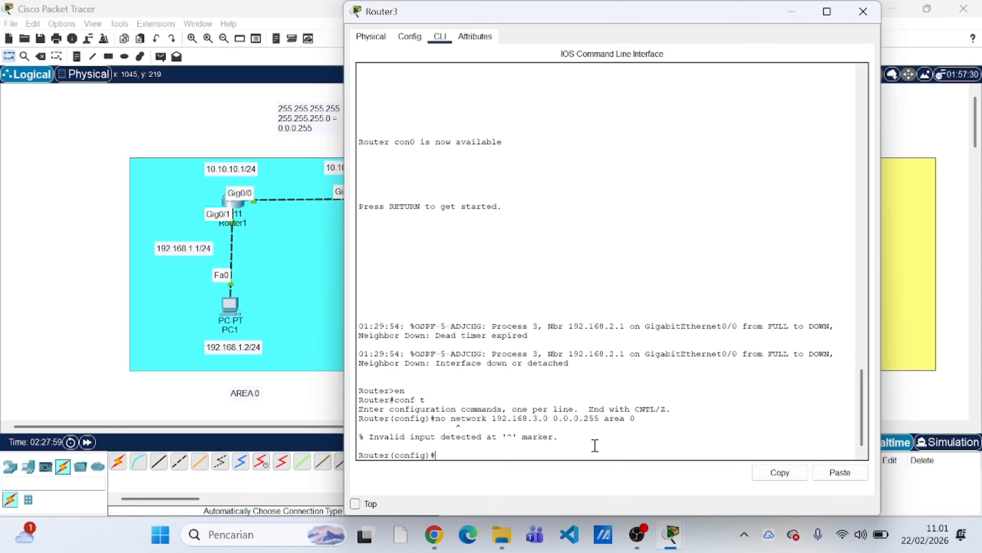
Step: Enter the configuration of OSPF process 3 on Router3 and remove the network 192.168.3.0 0.0.0.255 from area 0
text(router ospf 3)
key(Return)
key(Up)
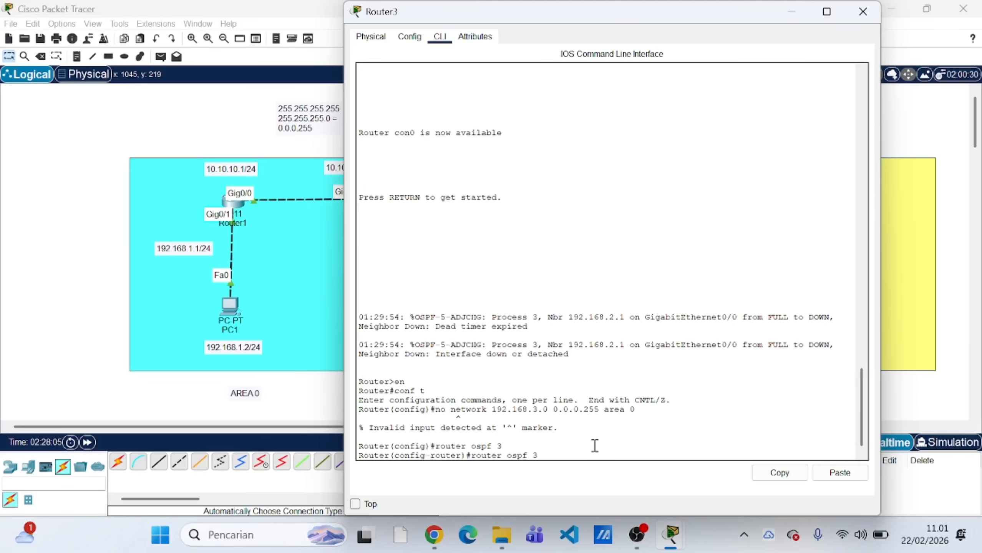
key(Up)
key(Return)
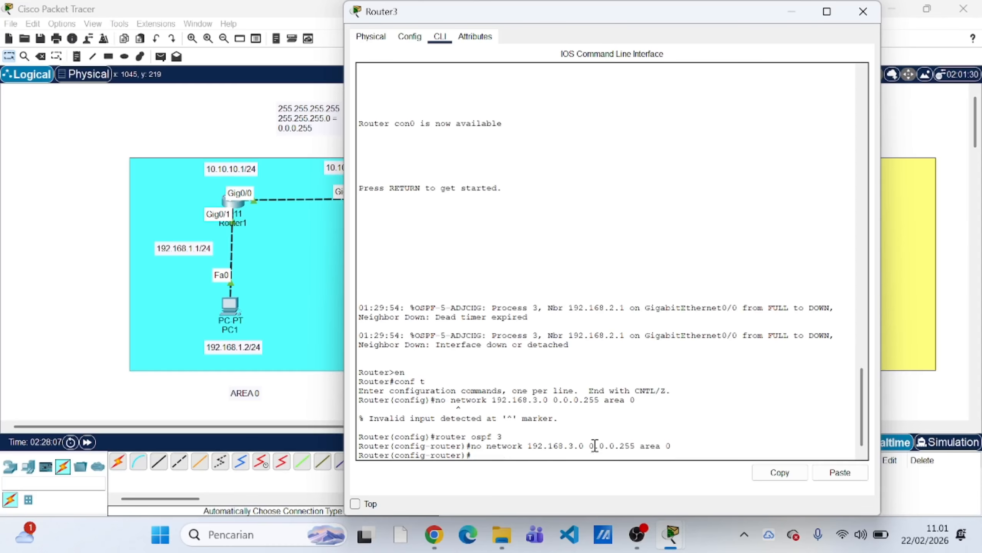
Step: Add the network 192.168.3.0 0.0.0.255 to area 1 in Router3's OSPF process 3
text(no network)
key(BackSpace)
key(BackSpace)
key(BackSpace)
key(BackSpace)
key(BackSpace)
key(BackSpace)
key(BackSpace)
key(BackSpace)
key(BackSpace)
key(BackSpace)
key(BackSpace)
key(Up)
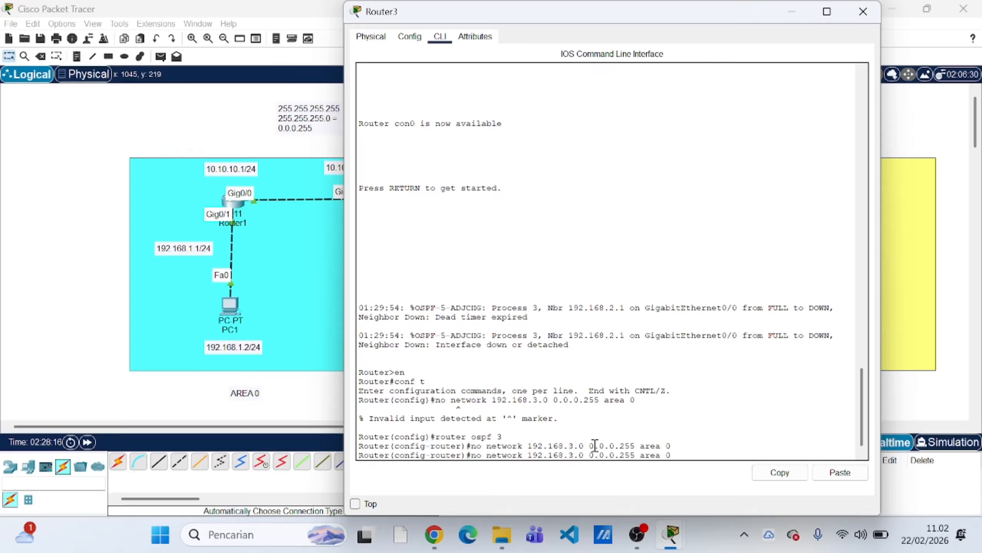
key(Left)
key(Left)
key(Left)
key(Left)
key(Left)
key(Left)
key(Left)
key(Left)
key(Left)
key(Left)
key(Left)
key(Left)
key(Left)
key(Left)
key(Left)
key(Left)
key(Left)
key(Left)
key(Left)
key(Left)
key(BackSpace)
key(BackSpace)
key(BackSpace)
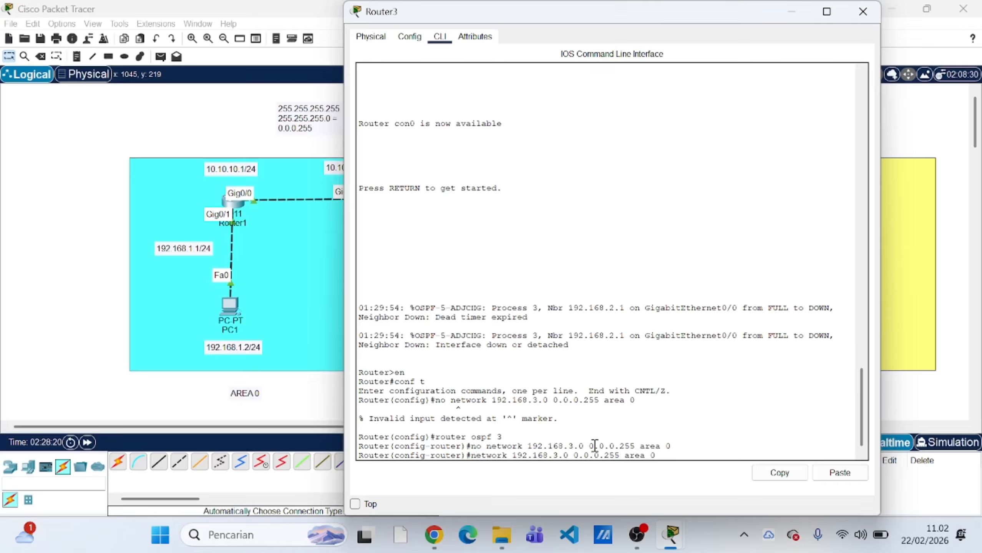
key(Right)
key(Right)
key(Right)
key(Right)
key(Right)
key(Right)
key(Right)
key(Right)
key(Right)
key(Right)
key(Right)
key(Right)
key(Right)
key(Right)
key(Right)
key(Right)
key(Right)
key(Right)
key(Right)
key(Right)
key(Right)
key(Right)
key(BackSpace)
text(1)
key(Return)
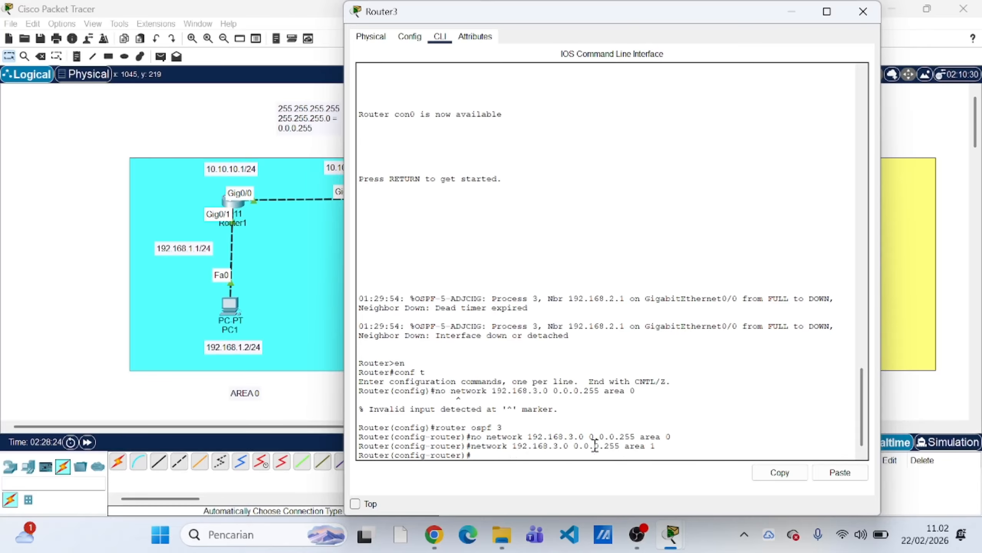
Step: Remove the network 20.20.20.0 0.0.0.255 from area 0 and add it to area 1 in Router3's OSPF process
text(no network 20.20.20.0 0.0.0.255)
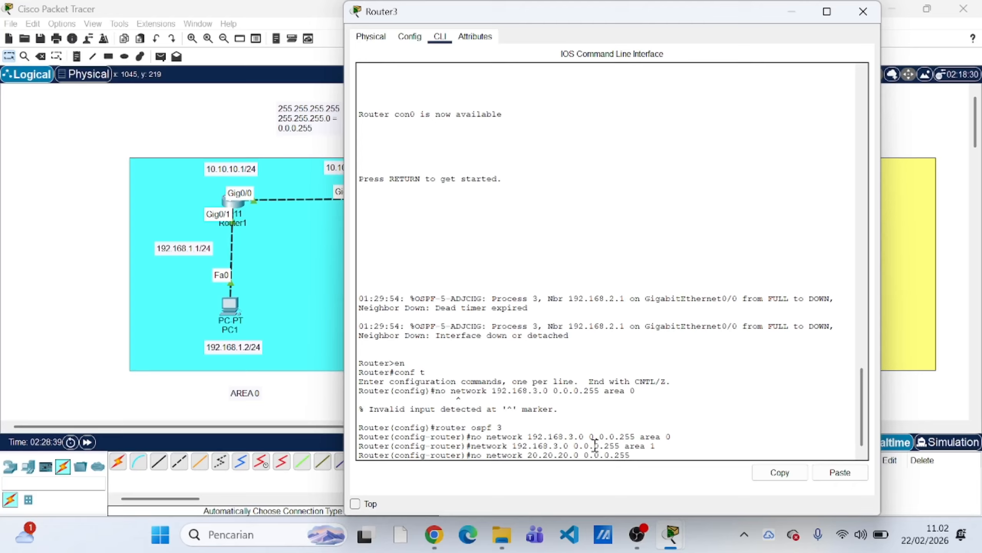
text( area 0)
key(Return)
key(Up)
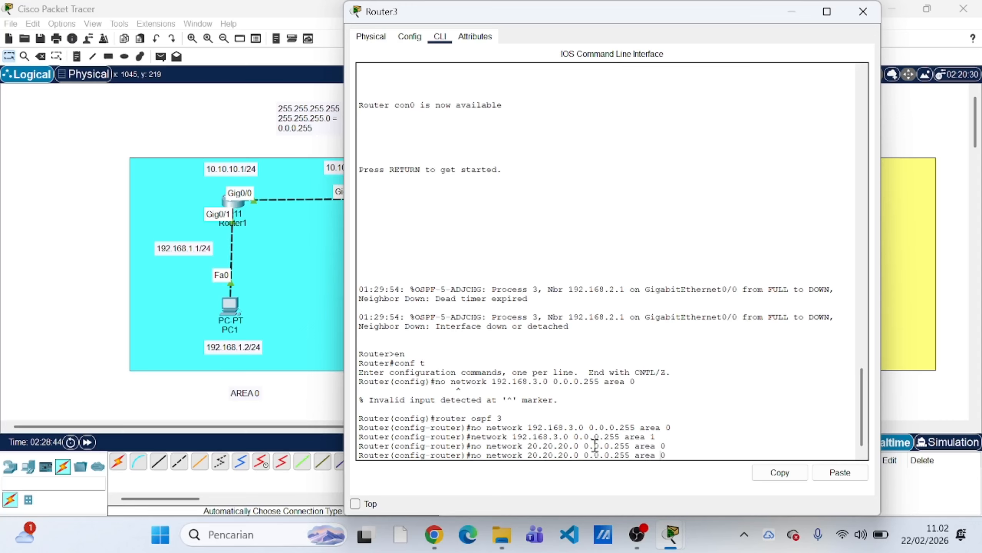
key(BackSpace)
text(1)
key(Home)
key(Delete)
key(Delete)
key(Delete)
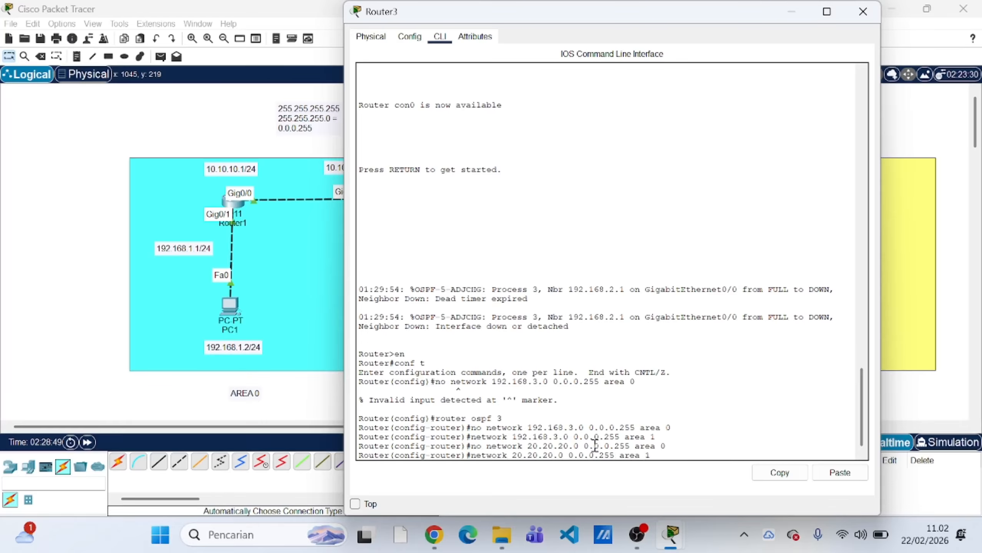
key(Return)
text(no)
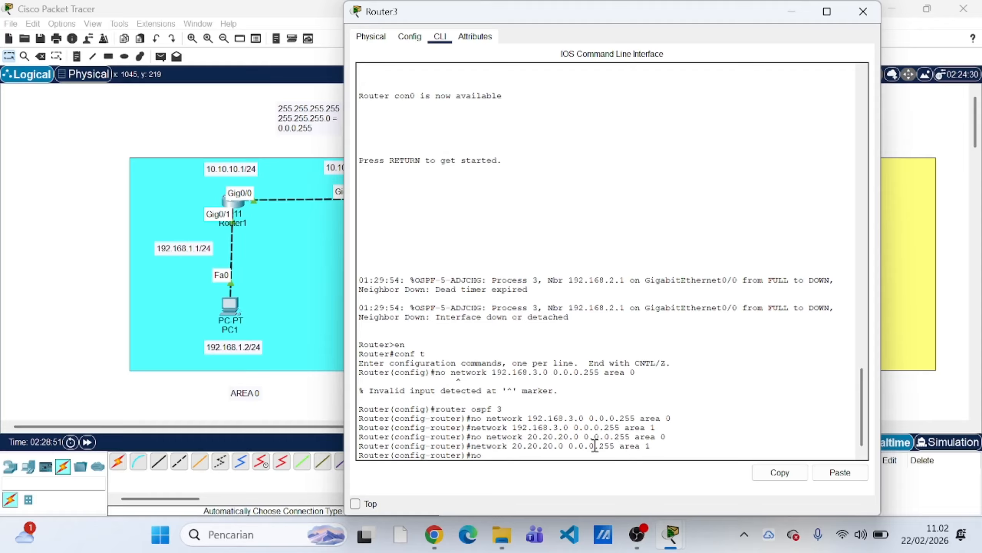
text( network 30.)
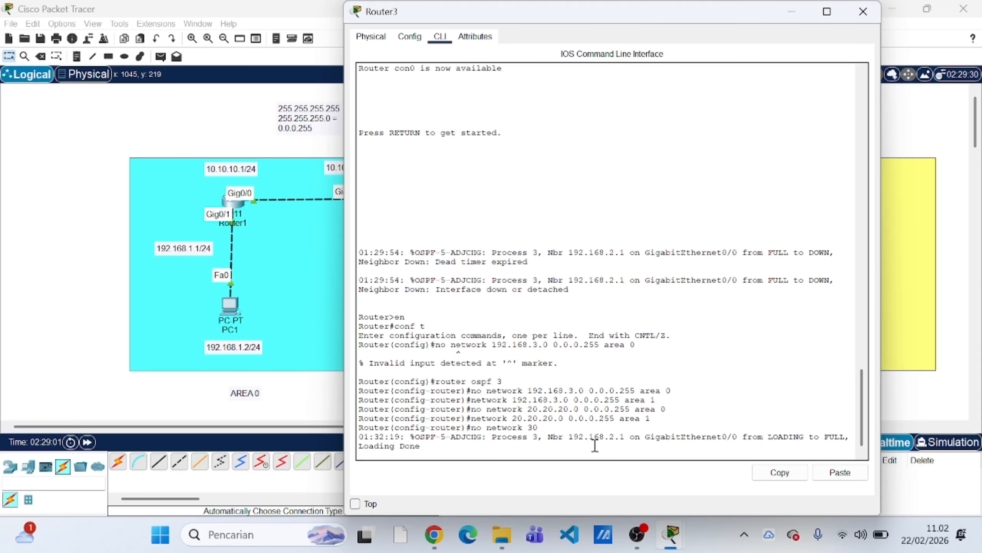
key(Return)
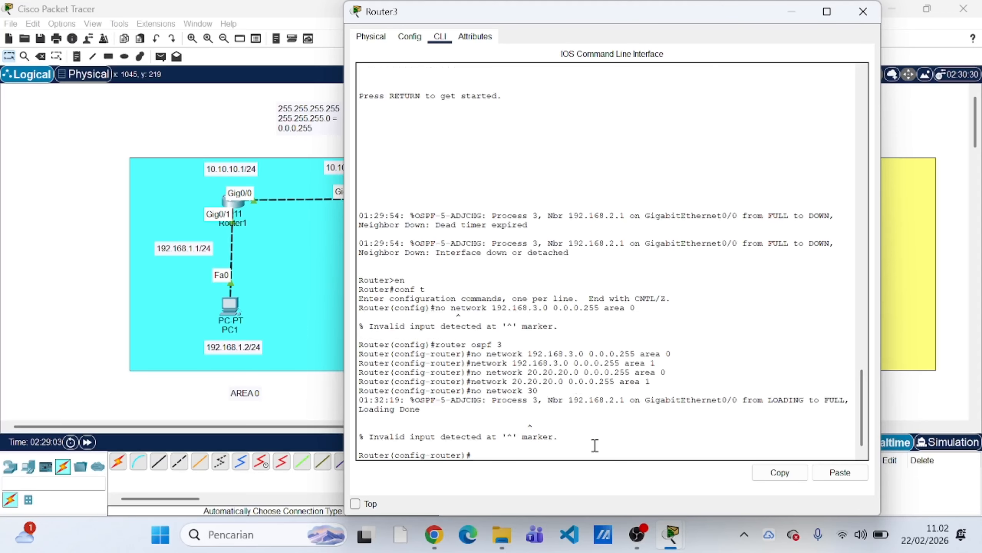
Step: Remove the network 30.30.30.0 0.0.0.255 from area 0 in Router3's OSPF process
text(no network 30.30.30.0 0.0.0255)
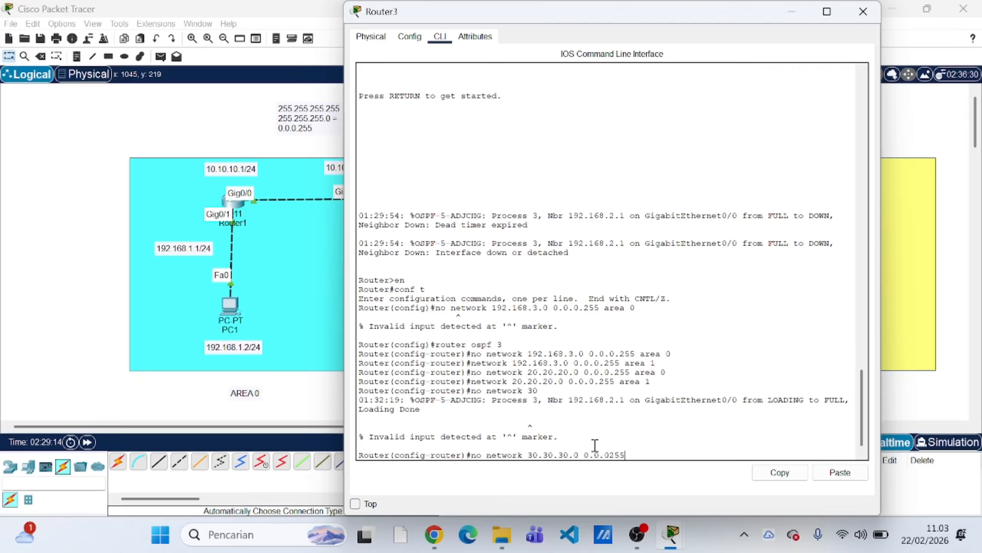
key(BackSpace)
key(BackSpace)
key(BackSpace)
text(.255 area 0)
key(Return)
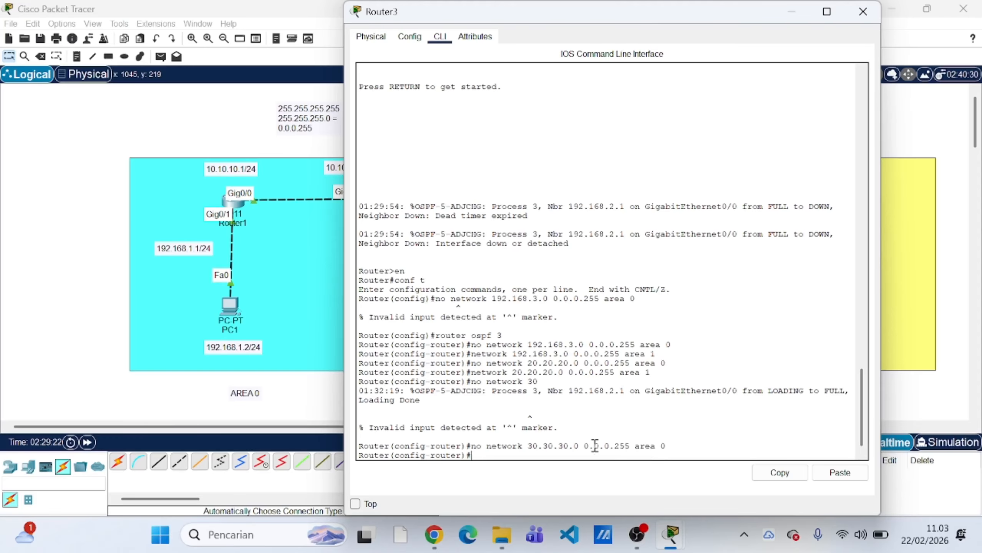
Step: Add the network 30.30.30.0 0.0.0.255 to area 1 in Router3's OSPF process
key(Up)
key(BackSpace)
text(1)
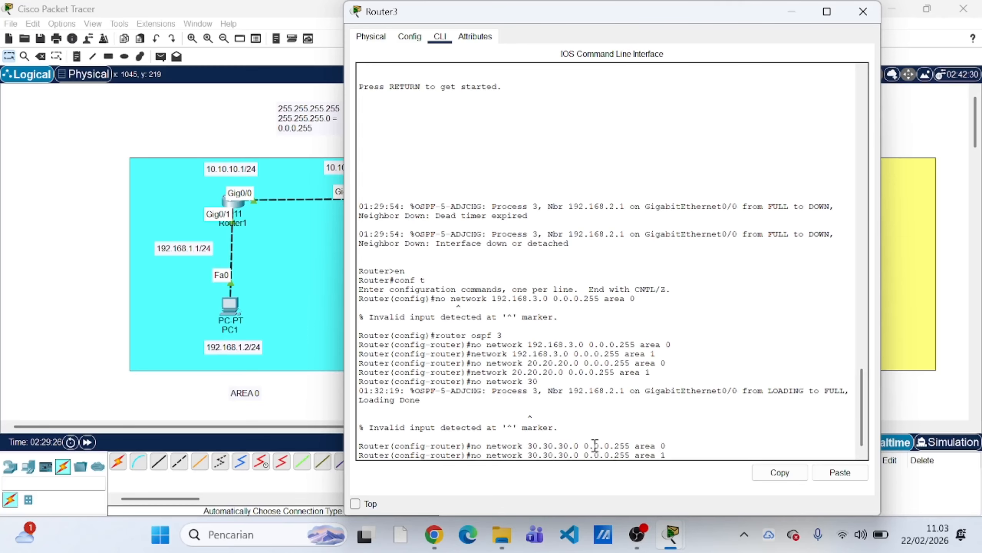
key(Home)
key(Delete)
key(Delete)
key(Delete)
key(Return)
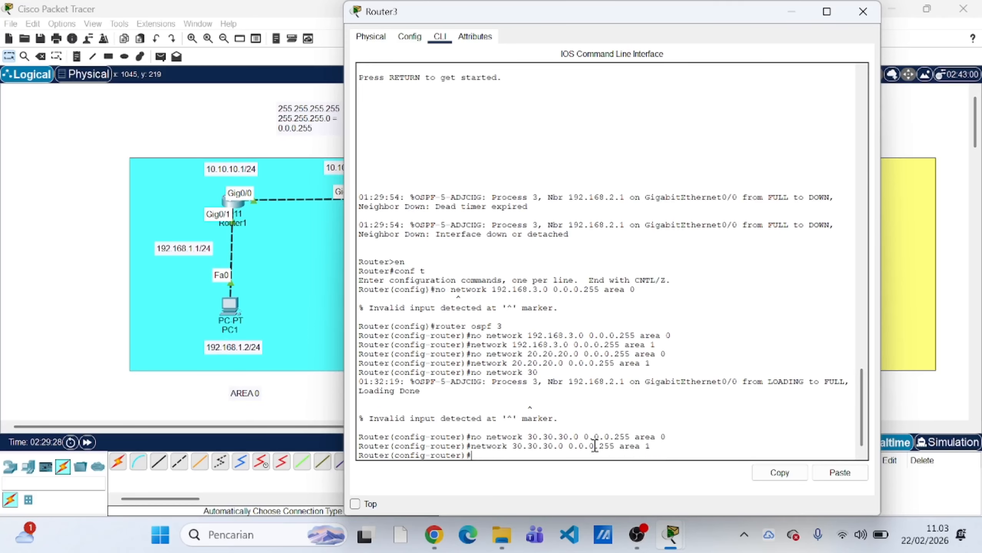
Step: Remove the network 192.168.4.0 0.0.0.255 from area 0 and add it to area 1 in Router3's OSPF process
text(no network 192.168.4.0 0.0.0.)
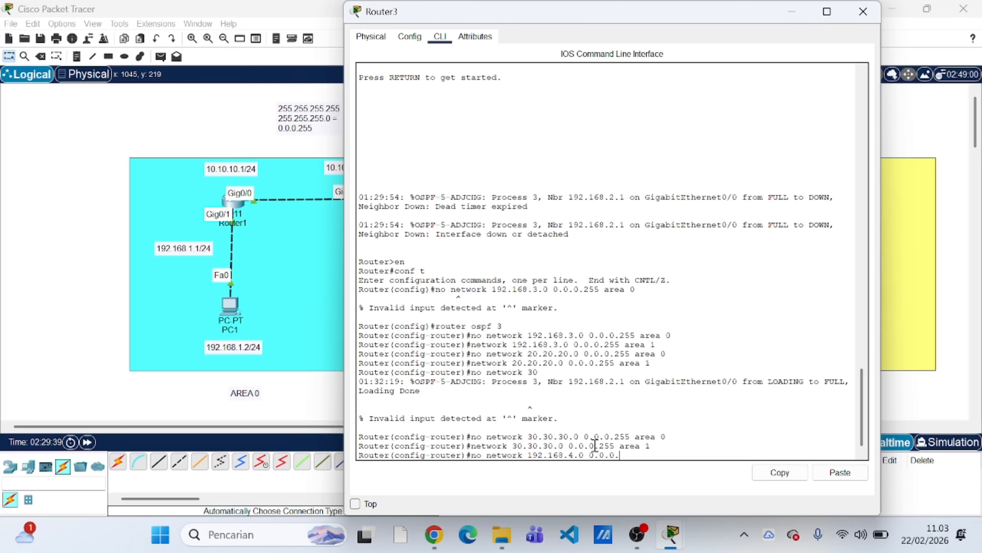
text(255 area 0)
key(Return)
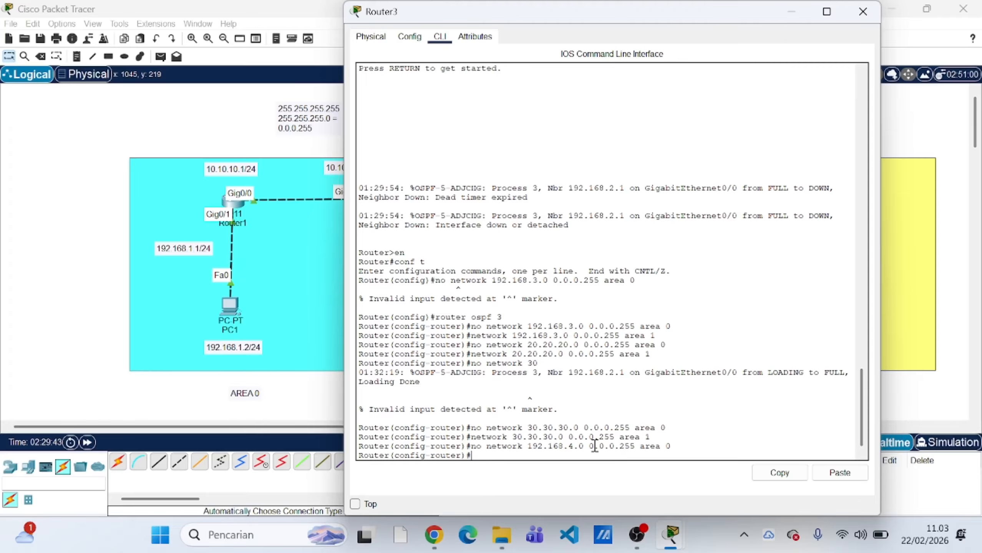
key(Up)
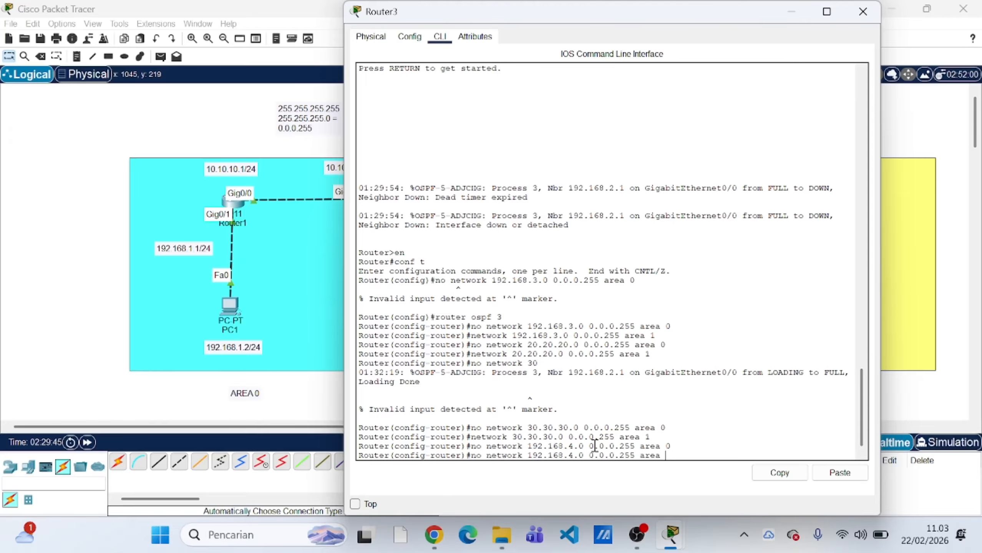
text(1)
key(Left)
key(Left)
key(Left)
key(Left)
key(Left)
key(BackSpace)
key(BackSpace)
key(BackSpace)
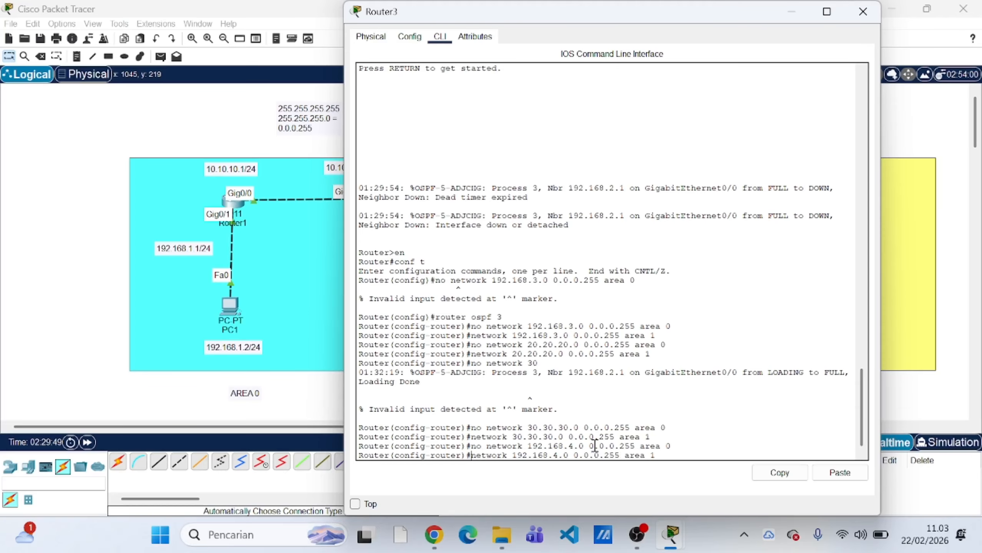
key(Return)
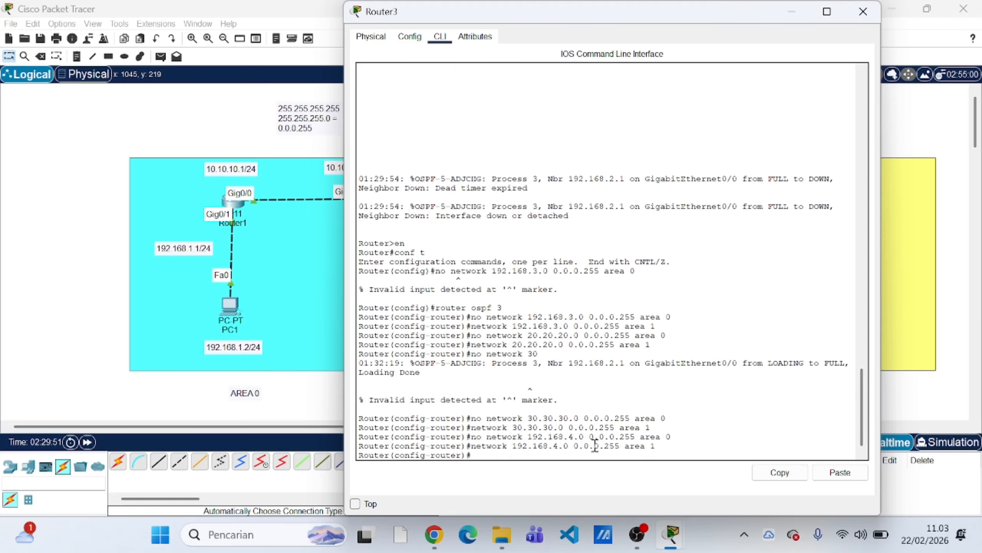
Step: Remove the network 192.168.5.0 0.0.0.255 from area 0 in Router3's OSPF process
text(ne)
key(BackSpace)
key(BackSpace)
key(Up)
key(Up)
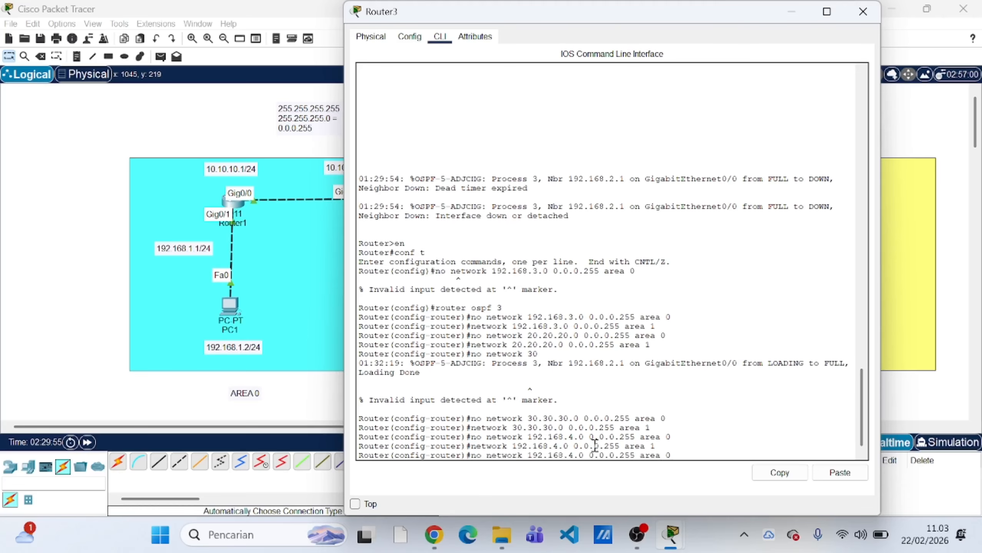
key(Left)
key(Left)
key(Left)
key(Left)
key(Left)
key(Left)
key(Left)
key(BackSpace)
text(5)
key(Return)
Step: Add the network 192.168.5.0 0.0.0.255 to area 1 in Router3's OSPF process
key(Up)
key(Up)
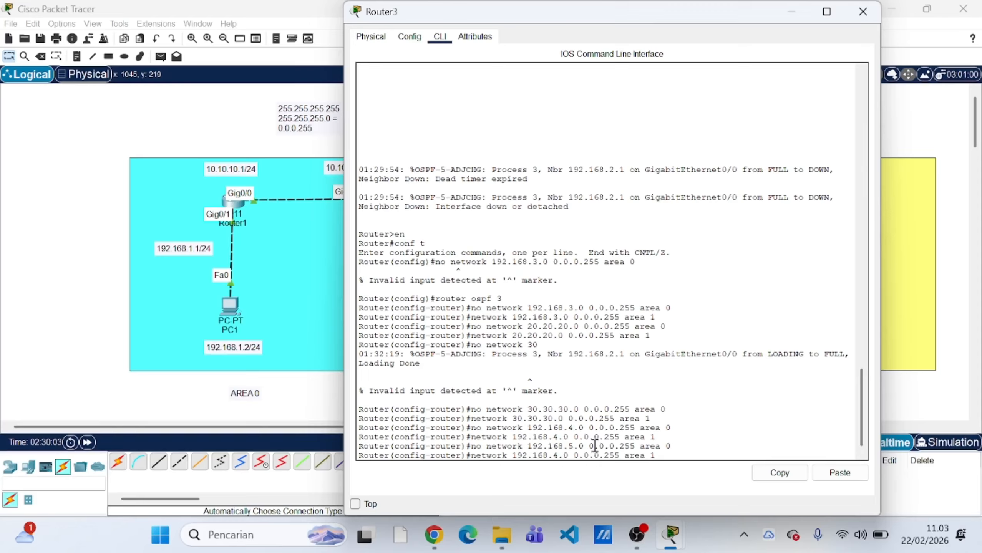
key(Left)
key(Left)
key(Left)
key(Left)
key(Left)
key(Left)
key(Left)
key(Left)
key(Left)
key(Left)
key(Left)
key(Left)
key(Left)
key(Left)
key(Left)
key(Left)
key(Left)
key(Left)
key(Left)
key(BackSpace)
text(5)
key(Return)
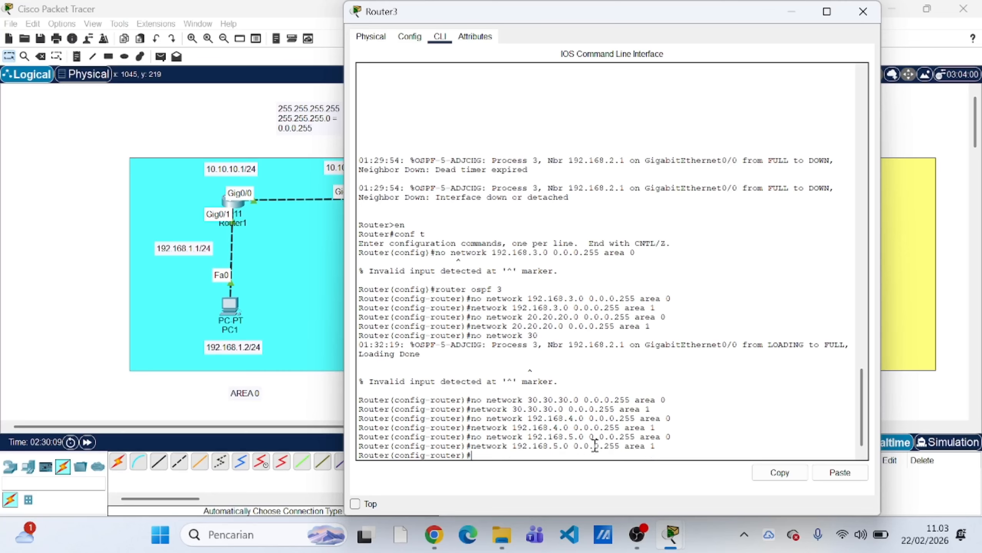
Step: Exit the OSPF router configuration mode and close Router3's window
text(e)
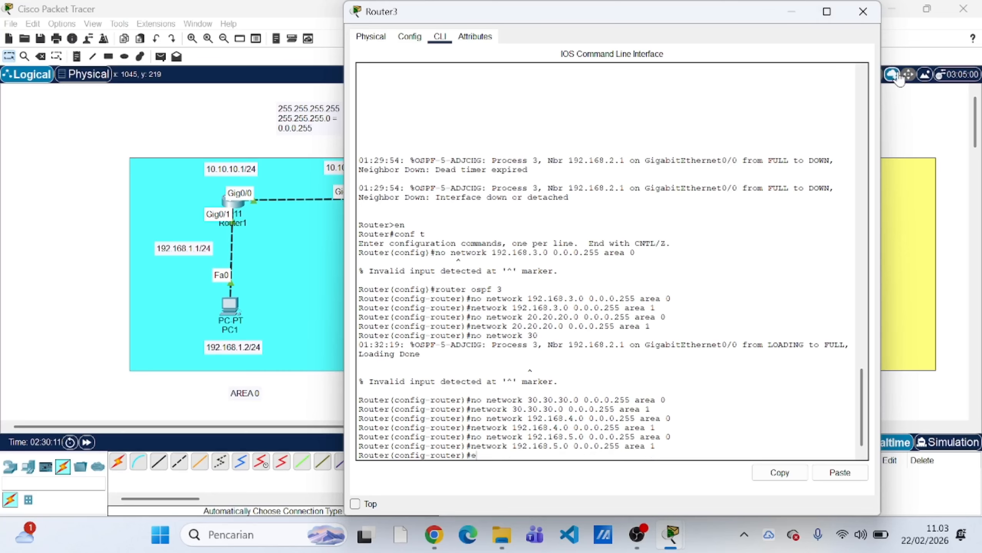
text(x)
key(Return)
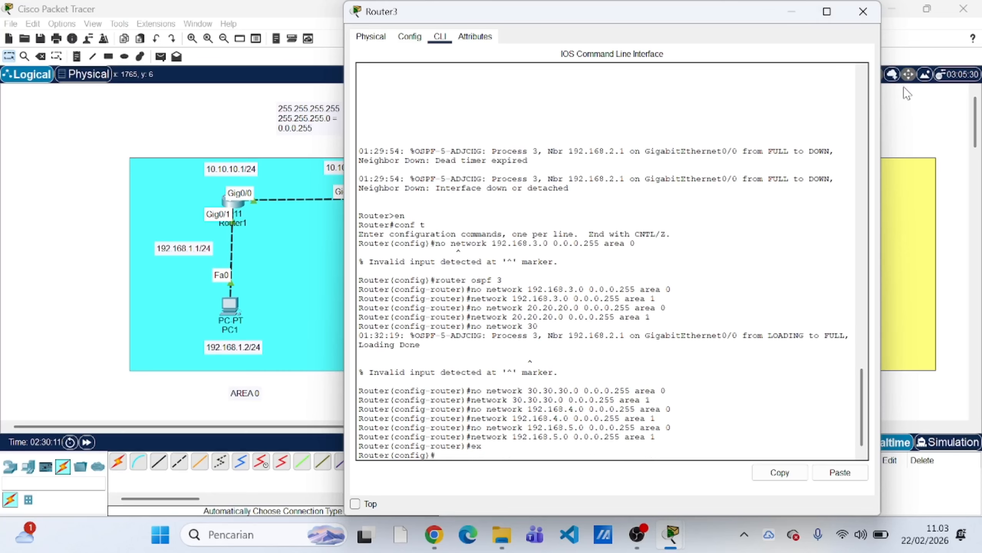
click(876, 19)
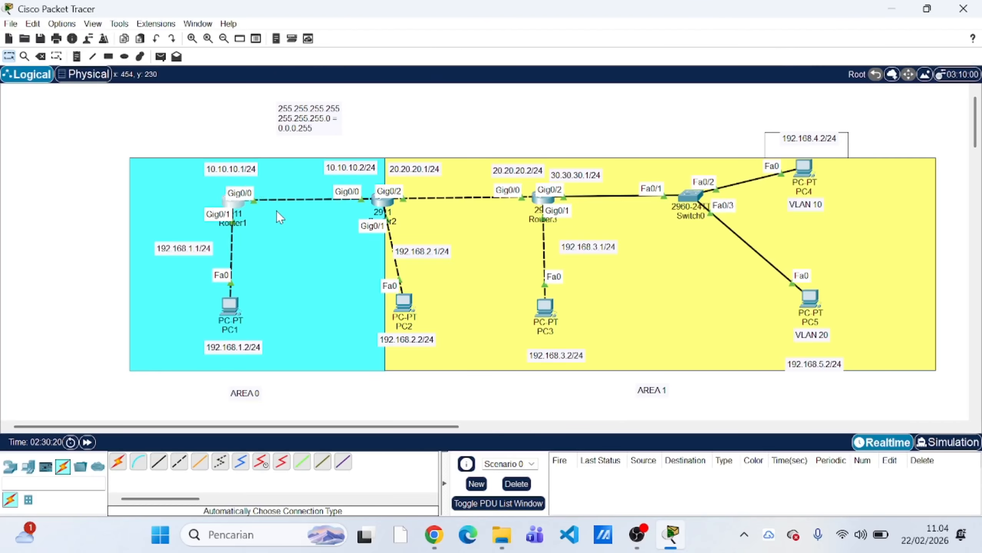
Step: Open Router1's command line and enter global configuration mode
click(233, 201)
click(609, 418)
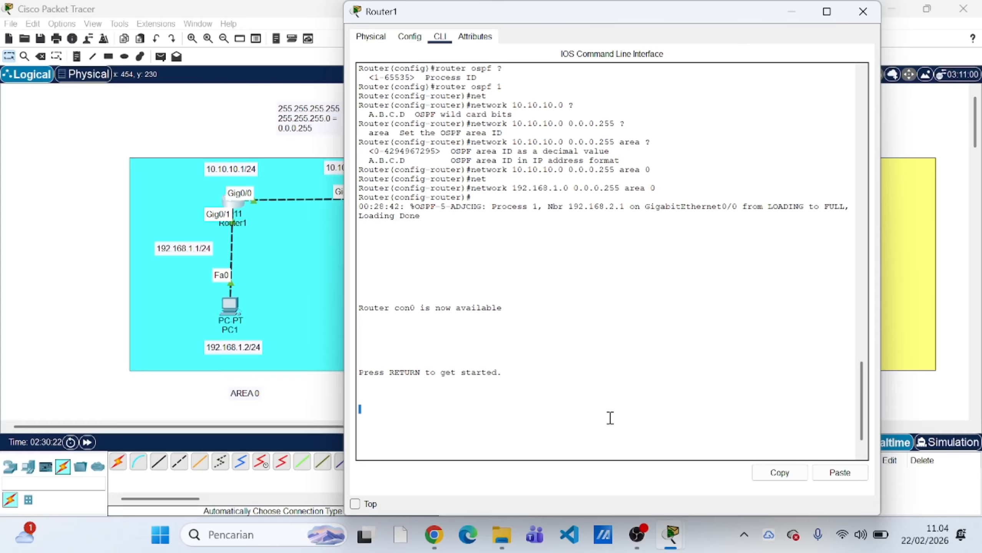
key(Return)
text(en)
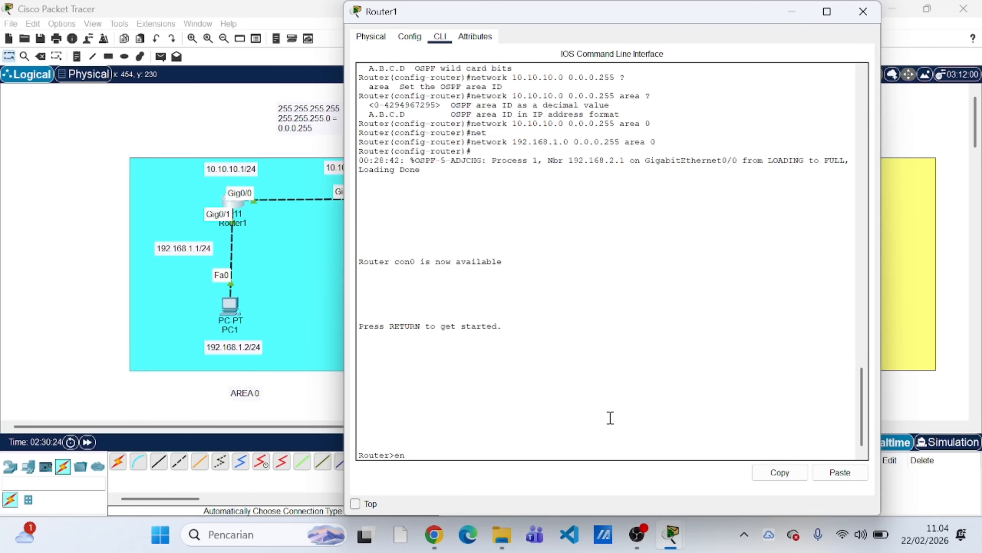
key(Return)
text(conf)
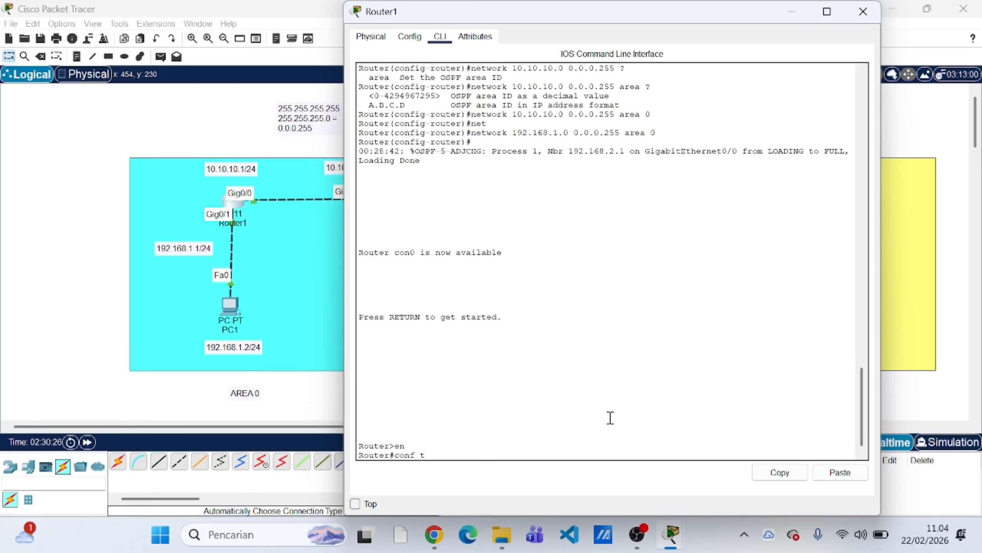
text( t)
key(Return)
Step: Try to save Router1's configuration with the write command from global configuration mode
text(w)
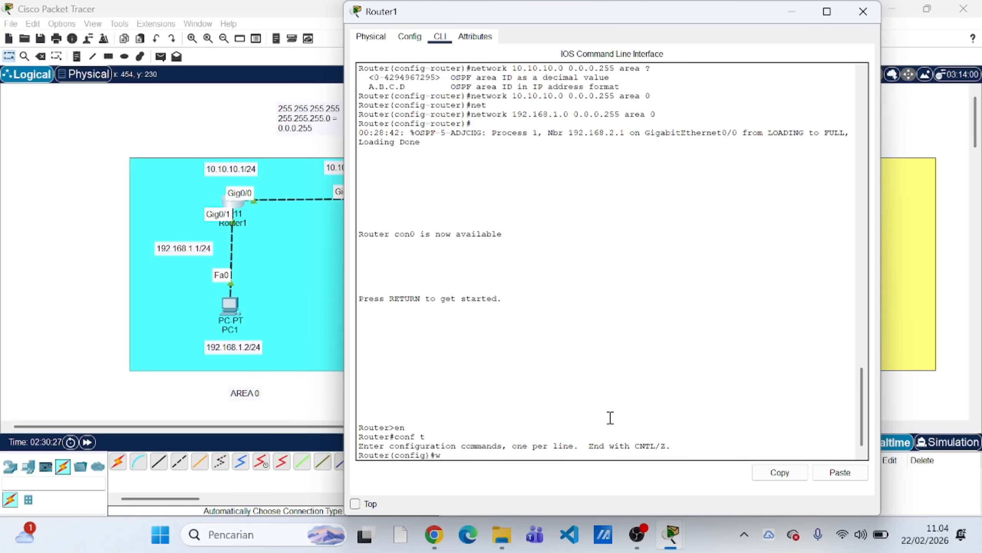
text(rite)
key(Return)
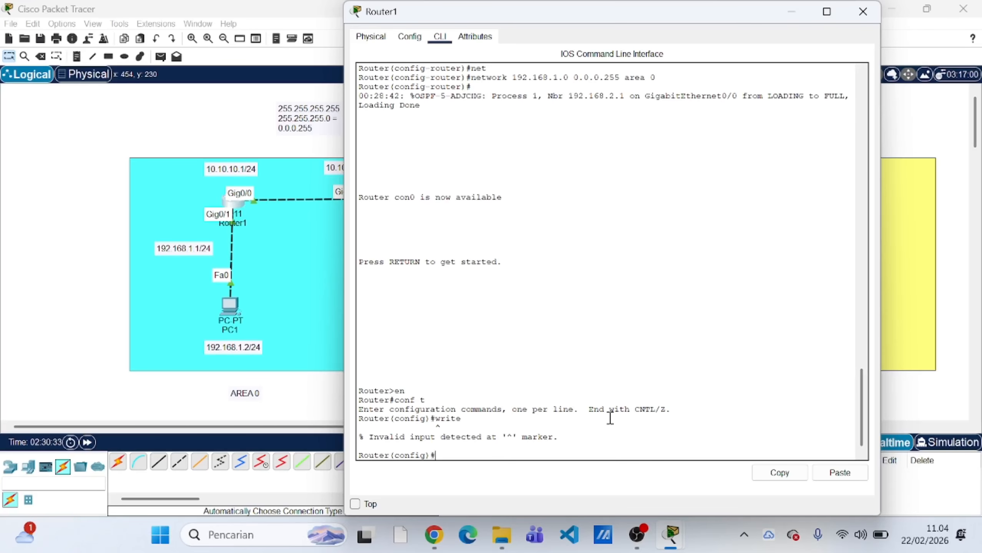
text(cle)
key(Tab)
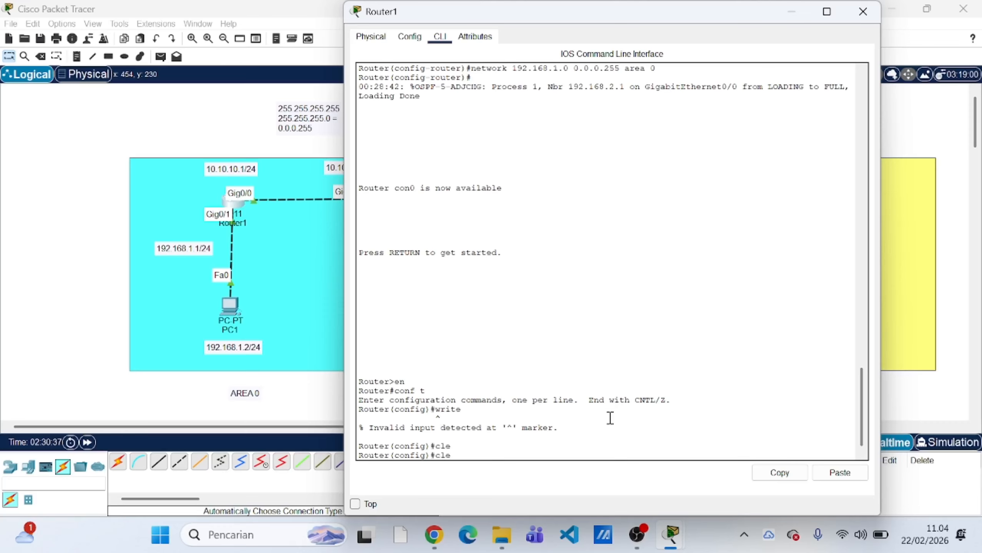
text(ar)
key(BackSpace)
key(BackSpace)
key(BackSpace)
key(BackSpace)
key(BackSpace)
key(BackSpace)
text(osp)
key(BackSpace)
key(BackSpace)
key(BackSpace)
Step: Enter configuration mode for OSPF process 1 on Router1 and try to save the configuration with the write command
text(router ospf 1)
key(Return)
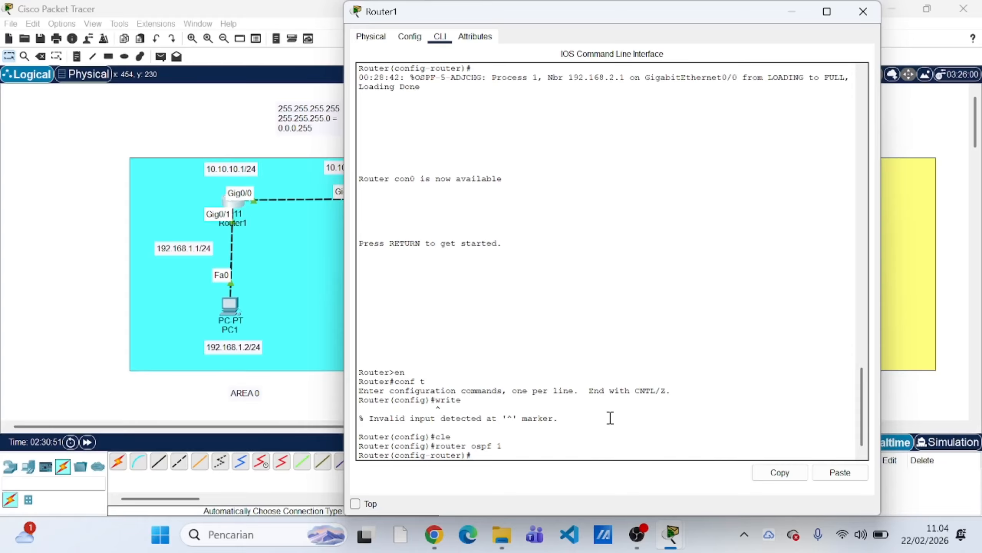
text(w)
key(Return)
text(wru)
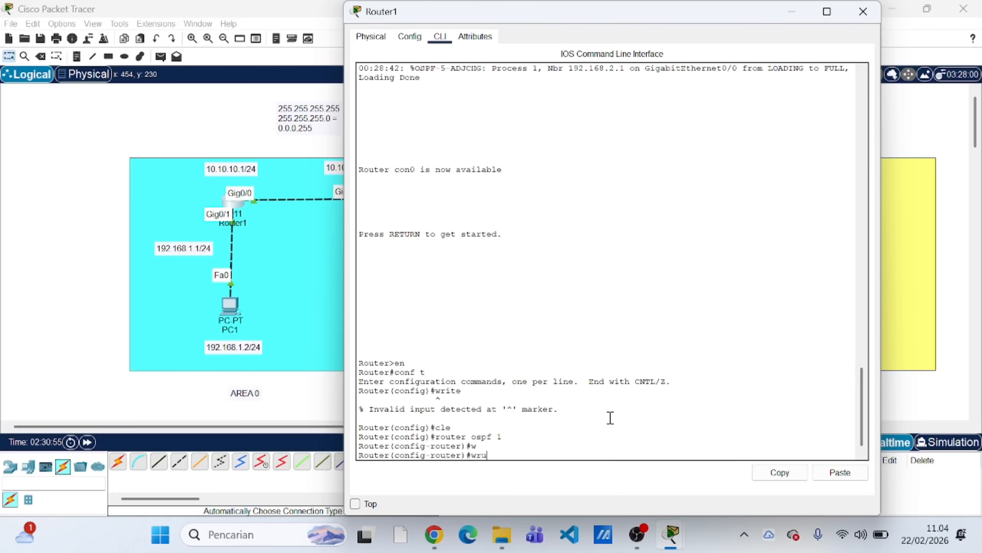
text(te)
key(BackSpace)
key(BackSpace)
key(BackSpace)
text(ite)
key(Return)
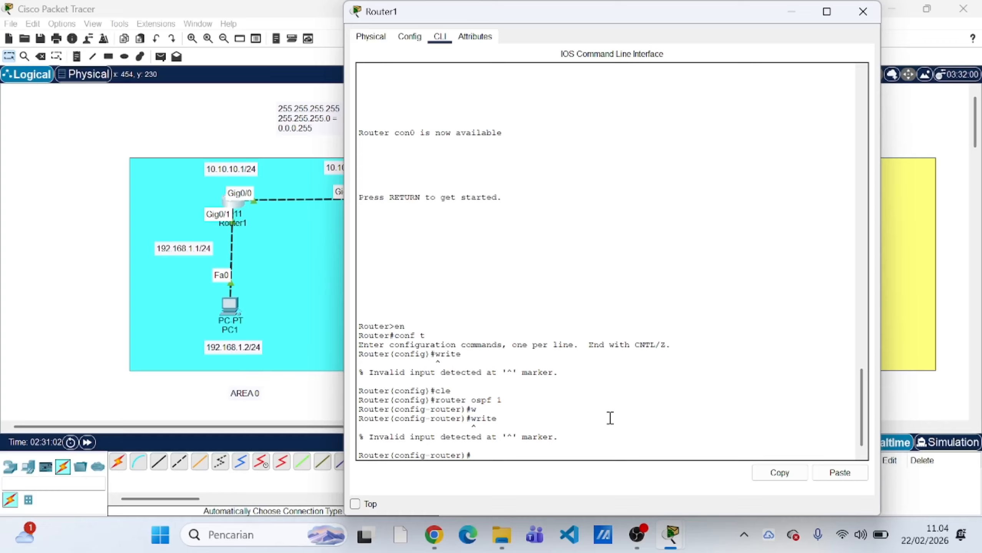
Step: Exit to Router1's global configuration mode and try to restart OSPF with the command clear ip ospf proses
text(ex)
key(Return)
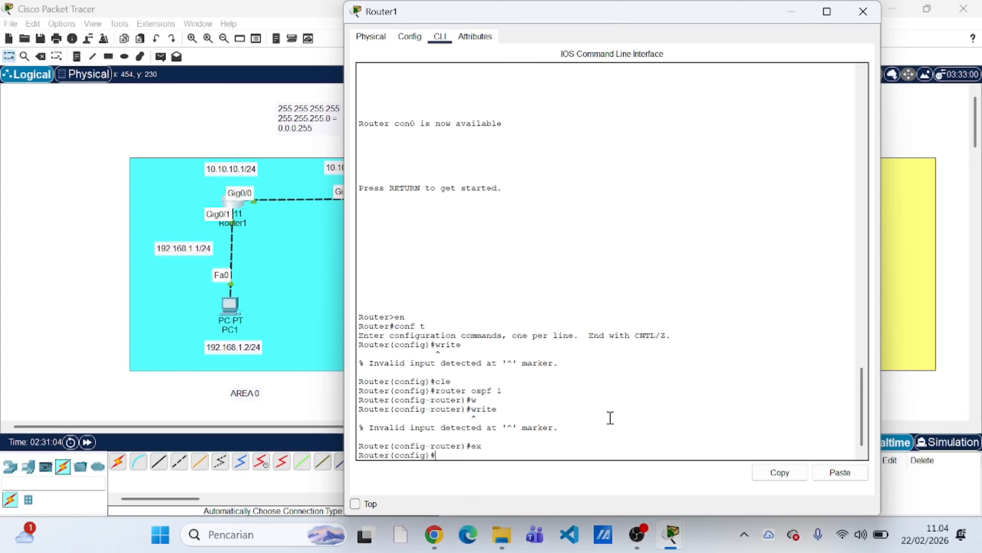
text(clear ip ospf proses)
key(Return)
Step: Re-enter configuration mode for OSPF process 1 on Router1 and retry a previous command from there
key(Up)
key(Up)
key(Up)
key(Up)
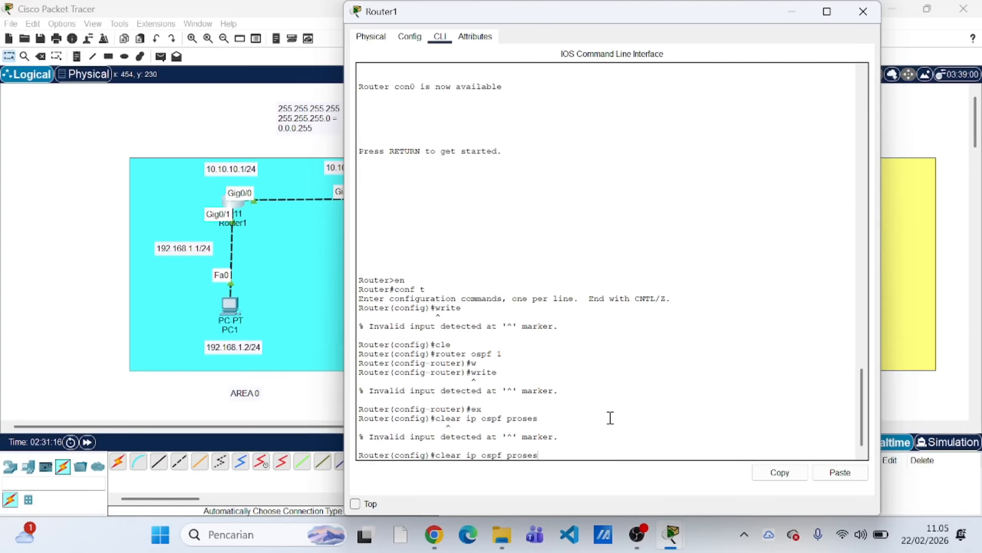
key(Up)
key(Up)
key(Return)
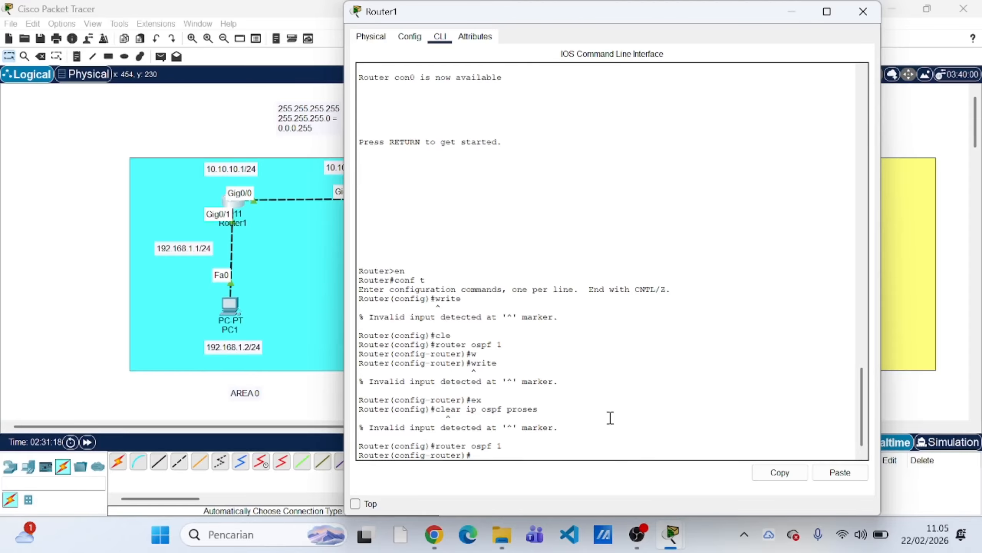
key(Up)
key(Up)
key(Return)
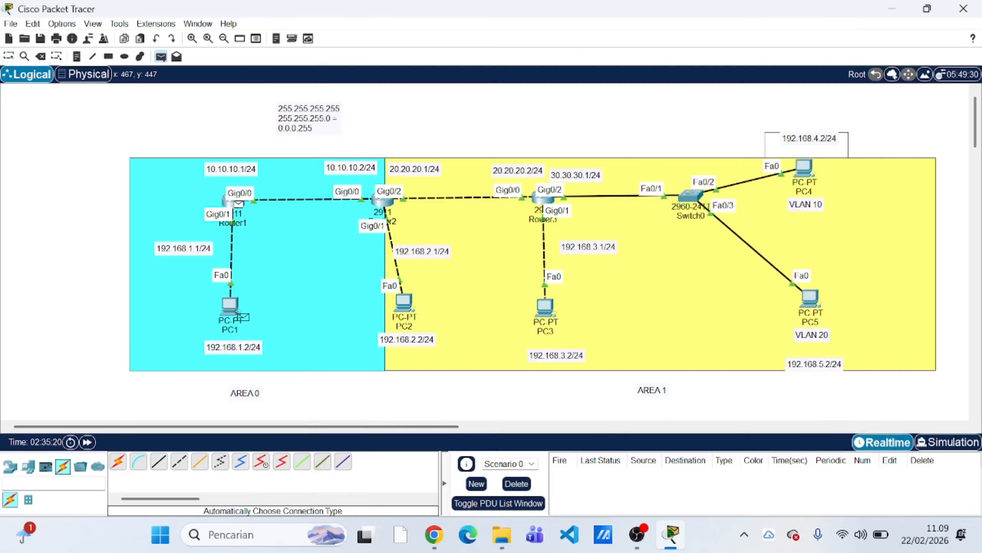
Step: Clear the PDU scenario, test the link with a simple PDU from Router1 to PC1, and delete that test
click(527, 489)
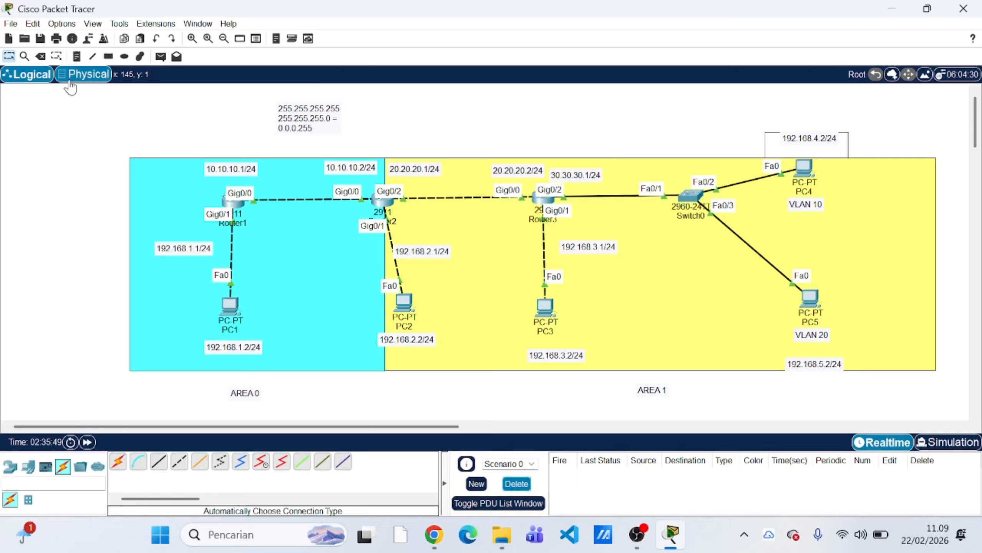
click(160, 57)
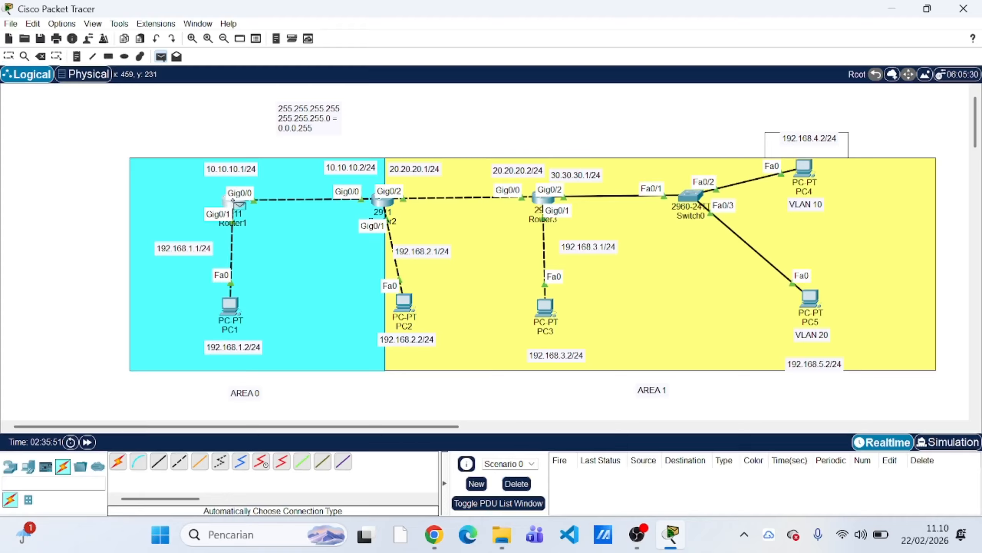
click(232, 201)
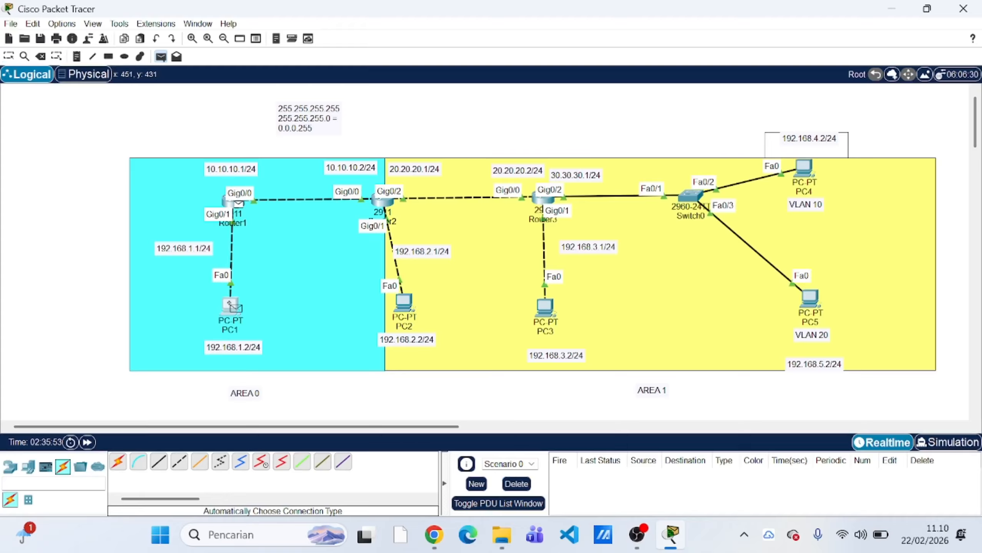
click(228, 304)
click(516, 484)
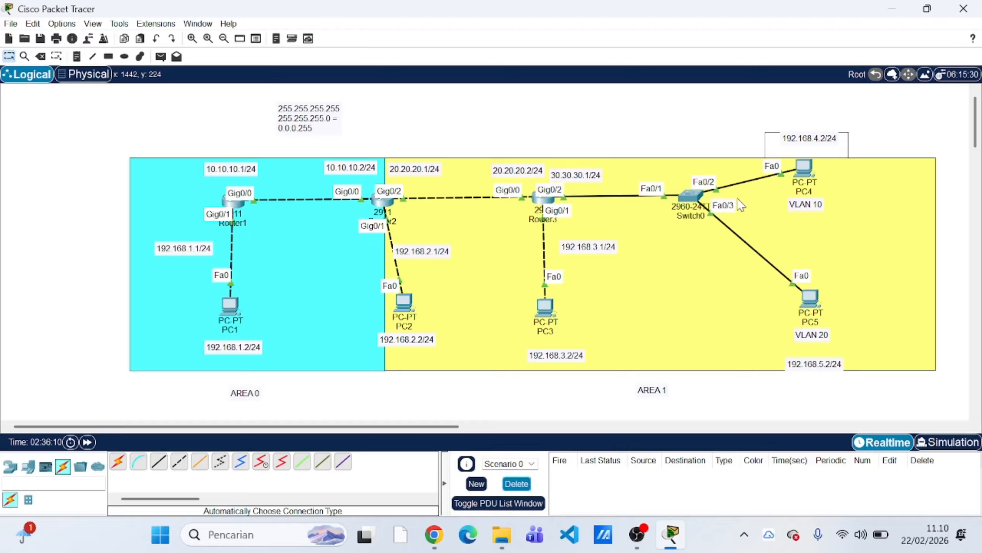
Step: Send a simple PDU from PC1 in Area 0 to PC2 in Area 1 to test connectivity
click(160, 57)
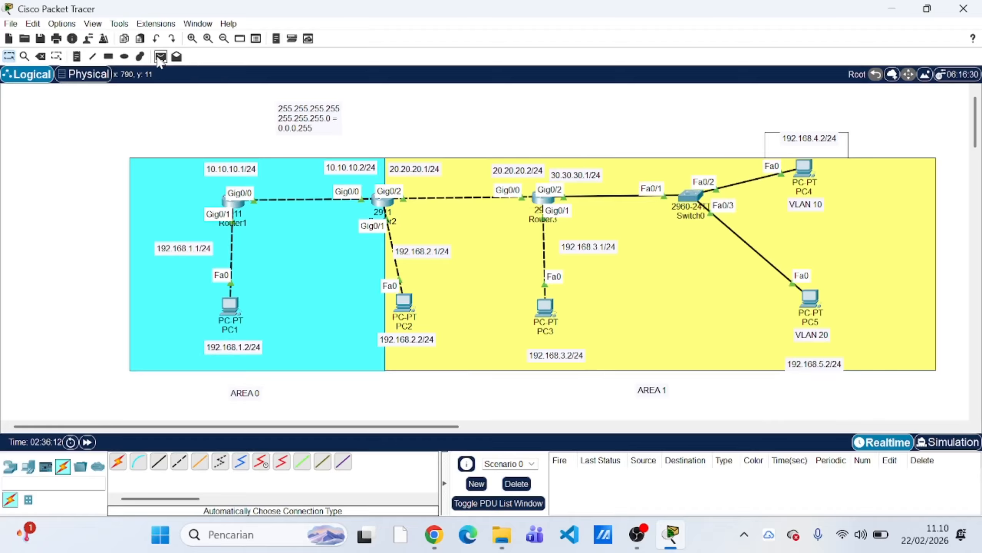
click(232, 308)
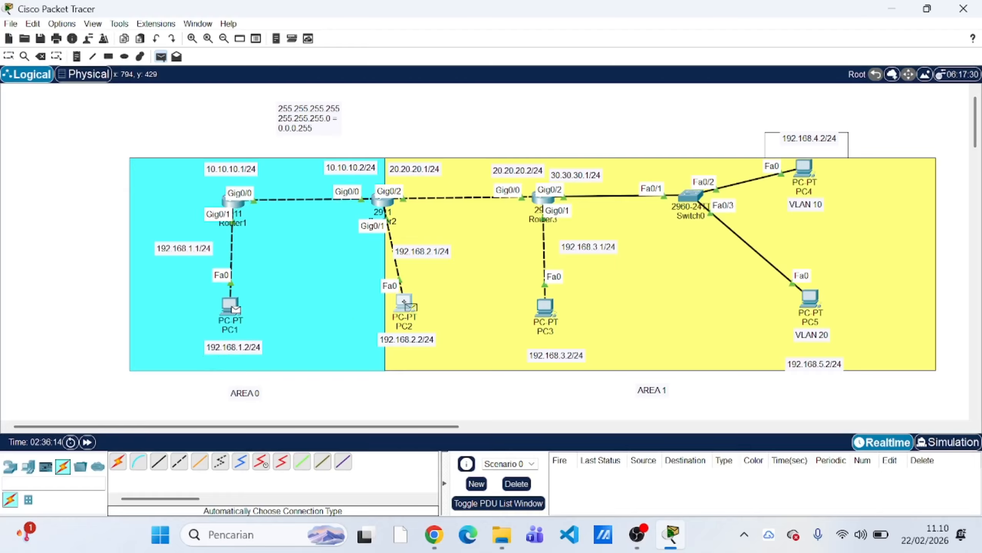
click(403, 302)
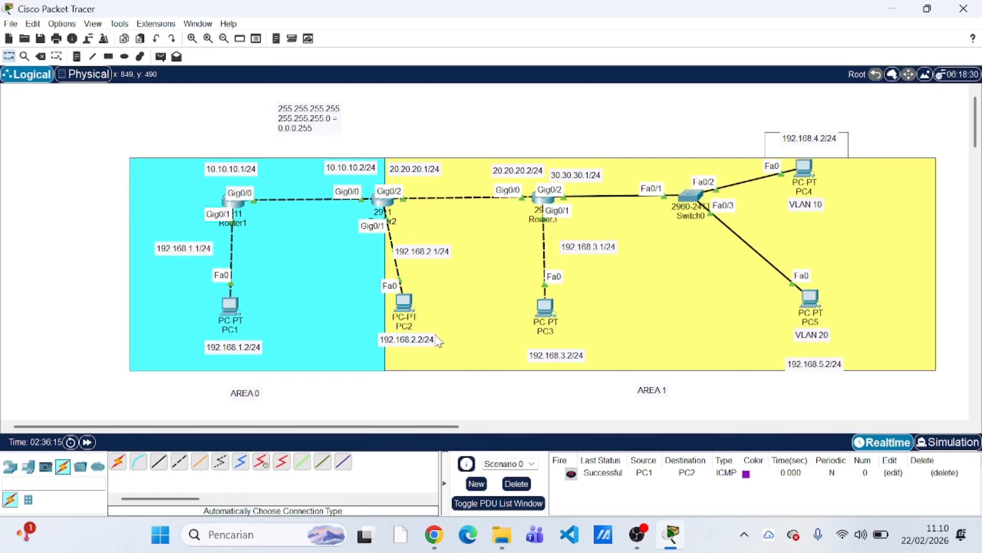